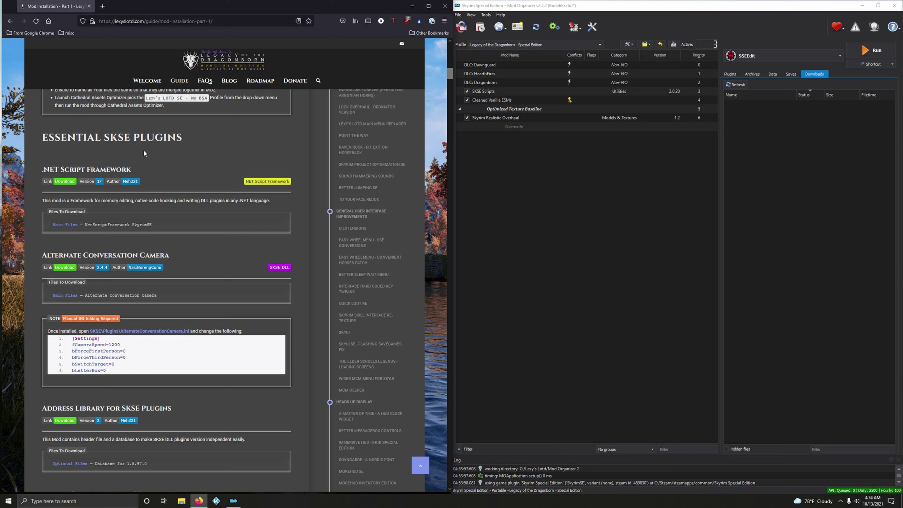
Copy the guide's "Essential SKSE Plugins" heading and create a Mod Organizer separator with that name
mouse_move(183, 81)
left_click_drag(48, 143, 183, 143)
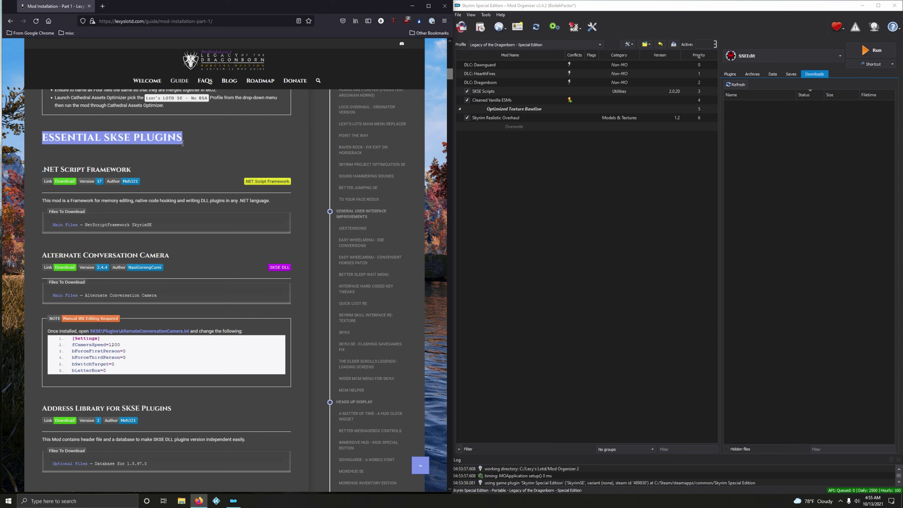
right_click(183, 143)
left_click(194, 147)
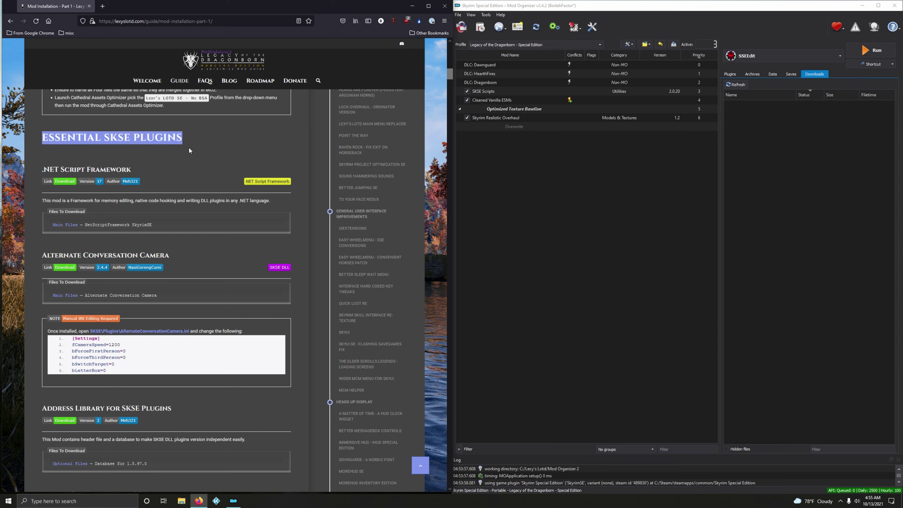
left_click(627, 45)
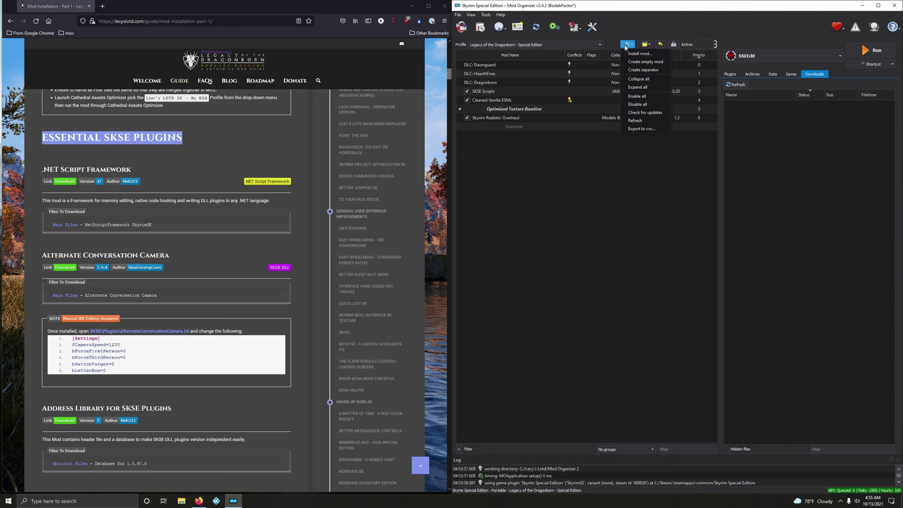
left_click(633, 70)
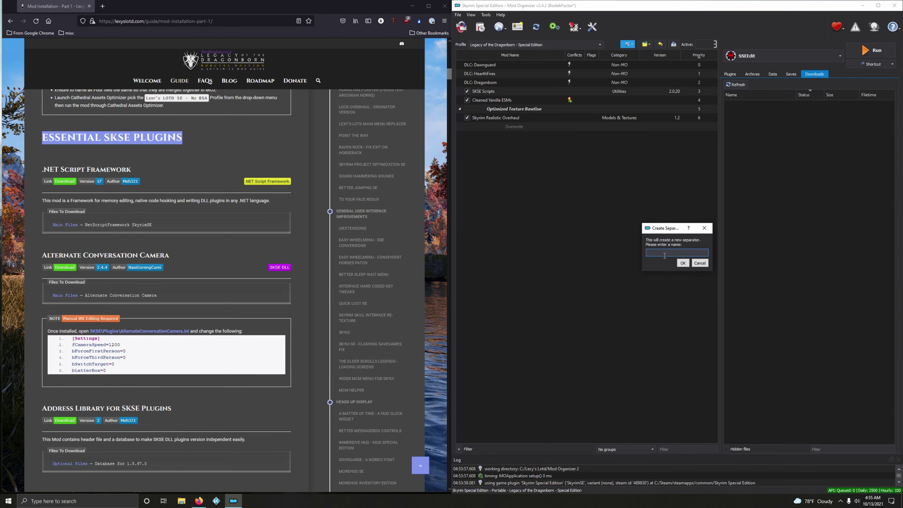
key("ctrl+v")
left_click(683, 263)
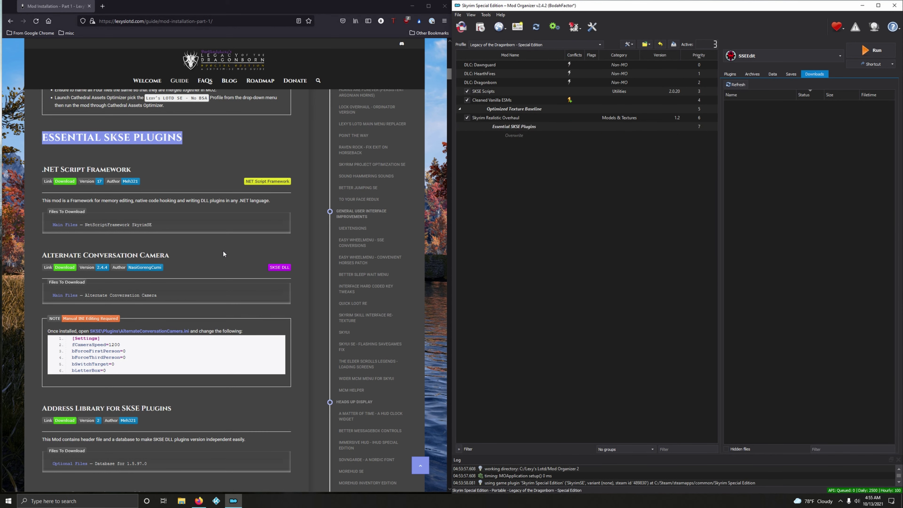
Open the guide's .NET Script Framework download link and send the main file NetScriptFramework SkyrimSE v17 to the mod manager
left_click(199, 215)
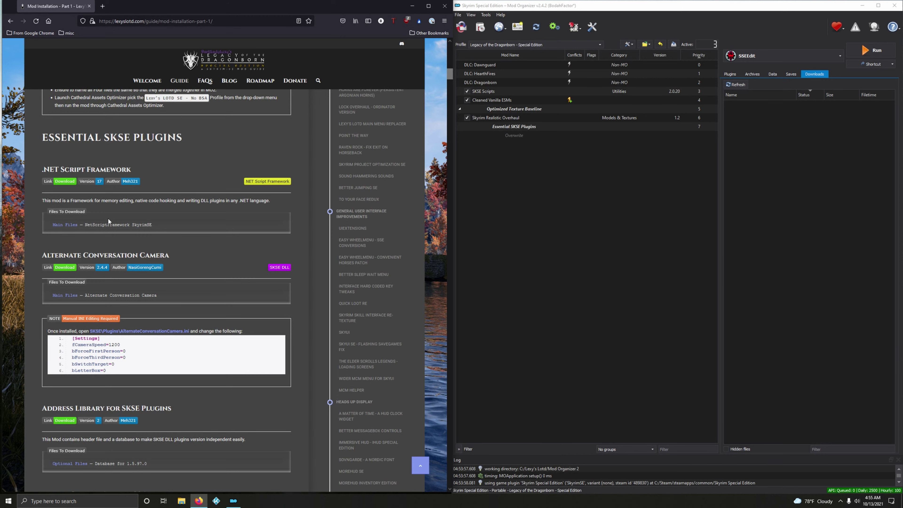
left_click(64, 181)
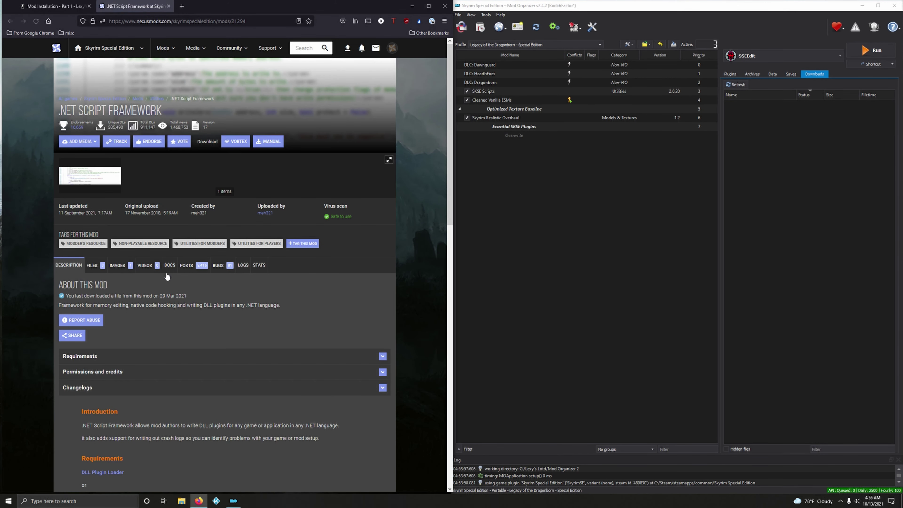
left_click(92, 265)
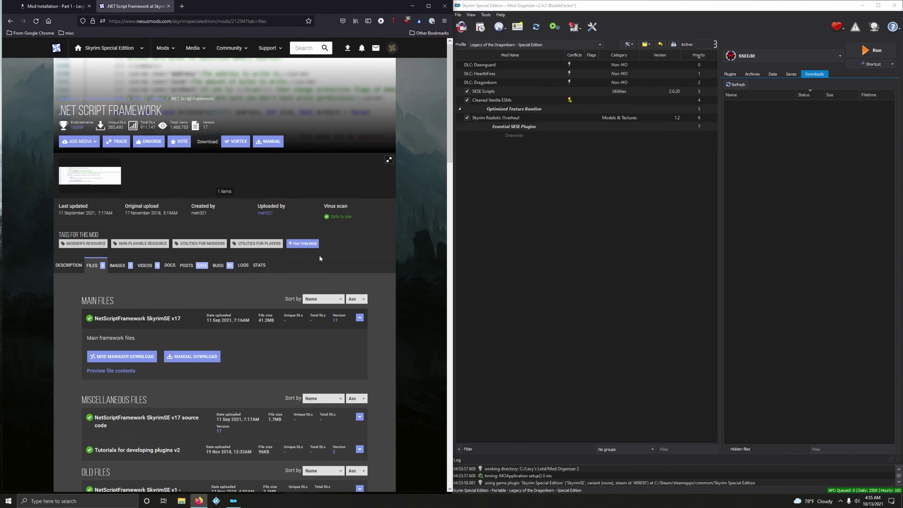
left_click(80, 6)
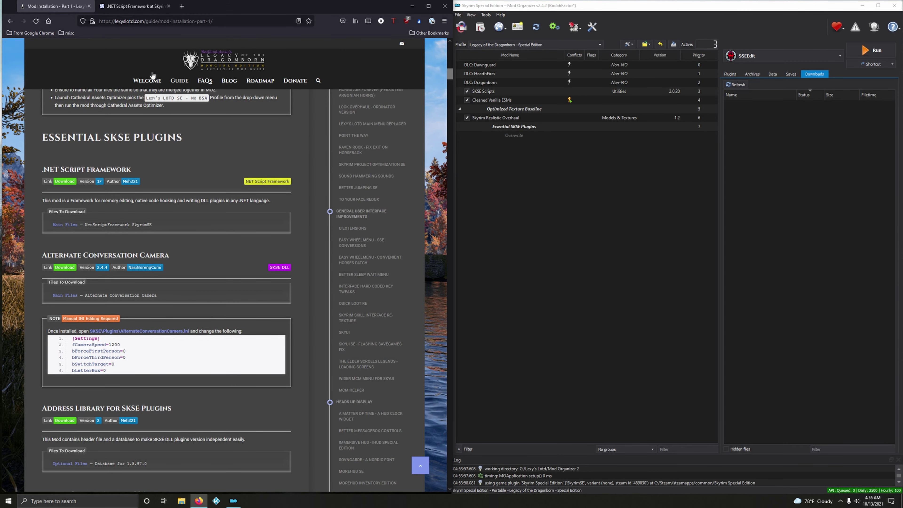
left_click(130, 6)
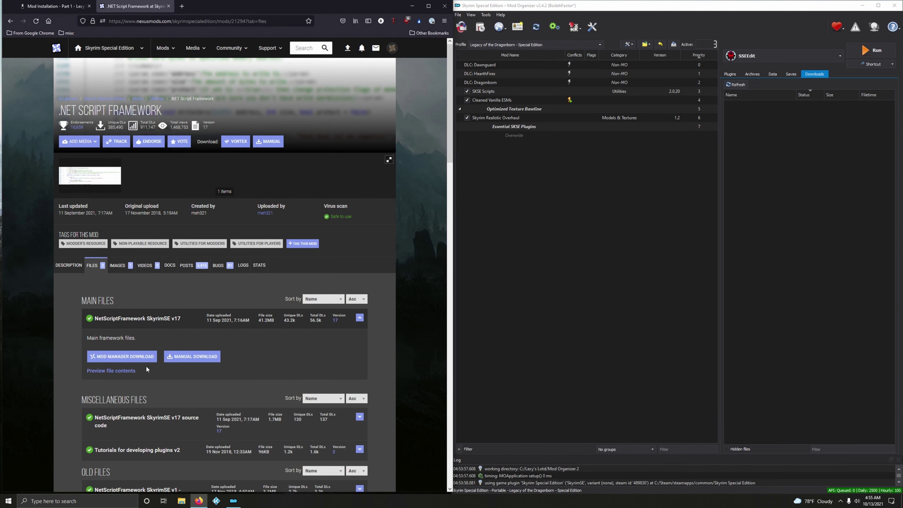
left_click(121, 358)
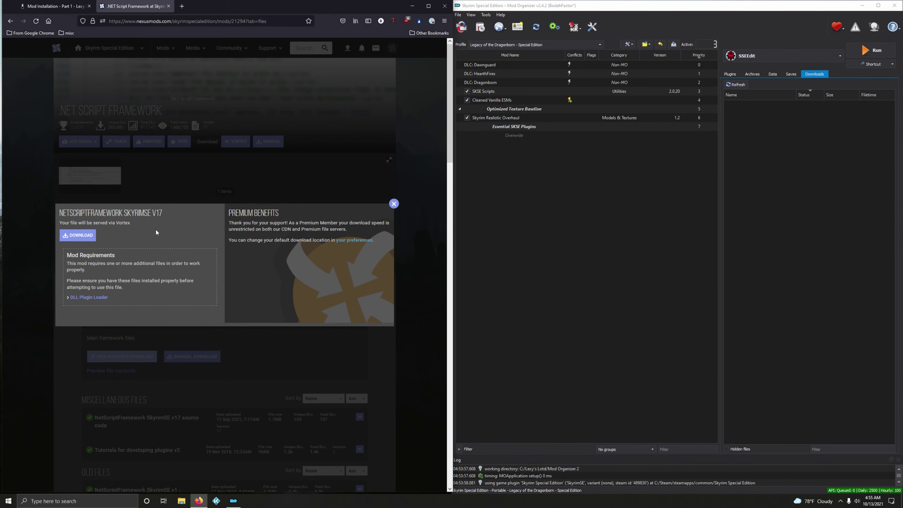
left_click(77, 235)
left_click(394, 204)
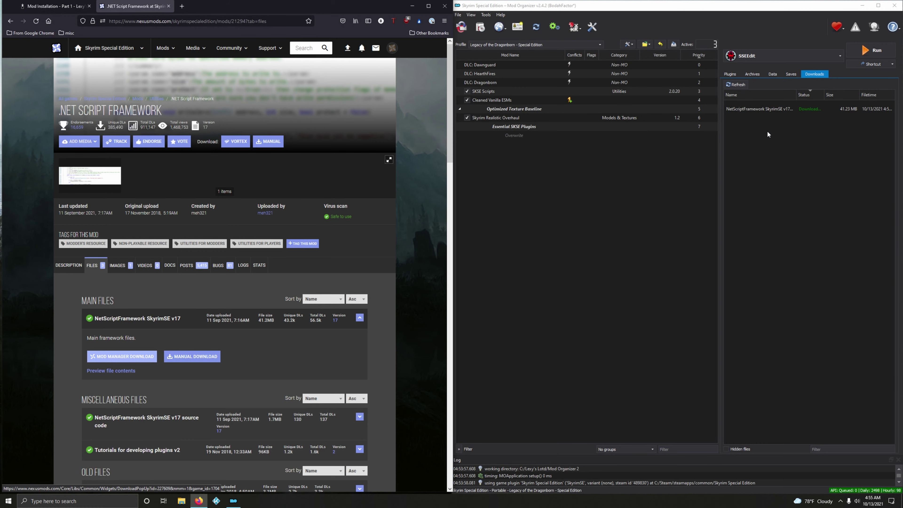
Install the downloaded NetScriptFramework archive as .NET Script Framework and enable it in the mod list
left_click(742, 116)
double_click(737, 114)
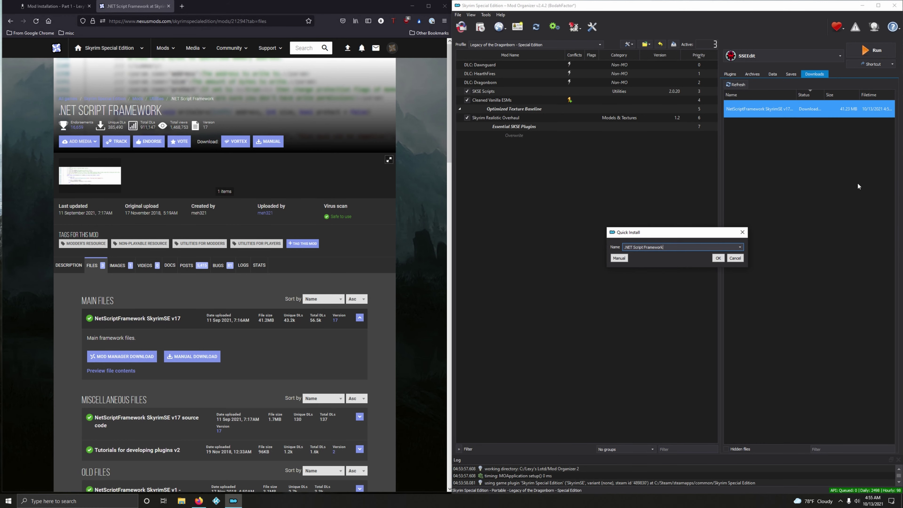
left_click(717, 259)
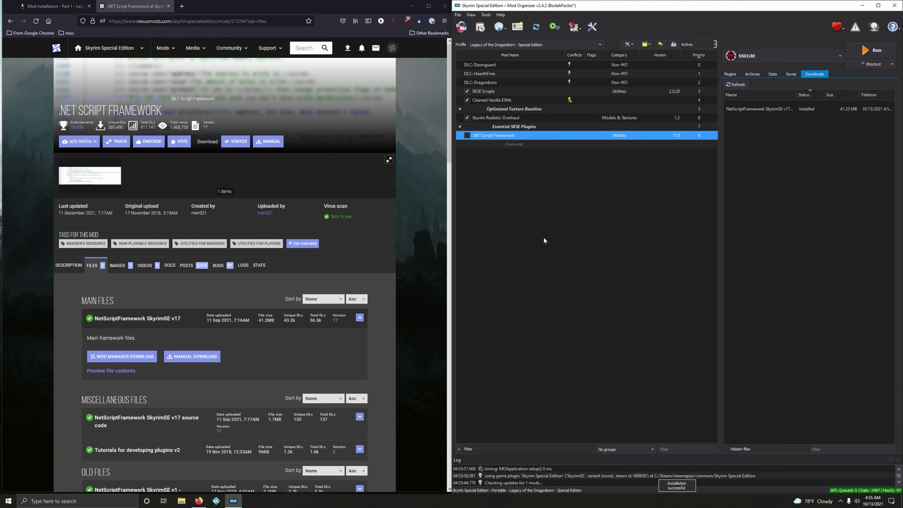
left_click(169, 6)
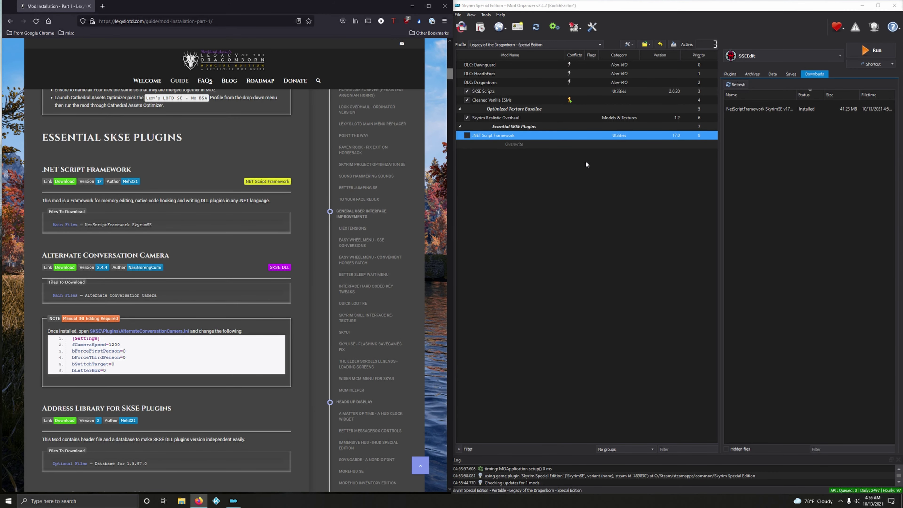
left_click(467, 135)
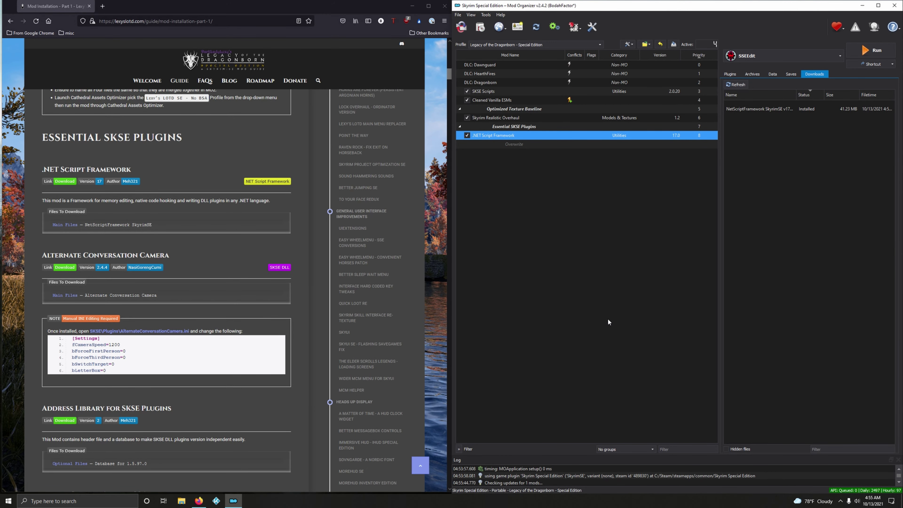
Open the guide's Alternate Conversation Camera link and send the version 2.4.4 main file to the mod manager
left_click(251, 256)
scroll(223, 249, "down", 2)
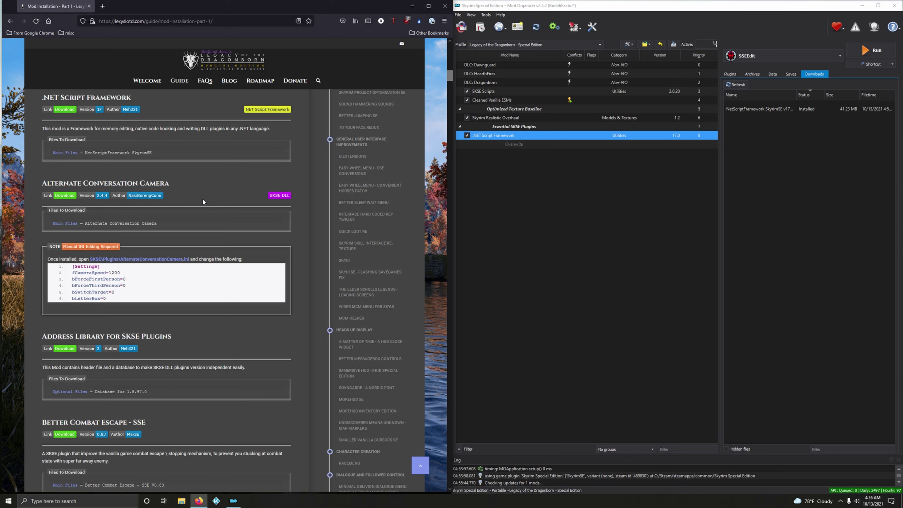
left_click(70, 196)
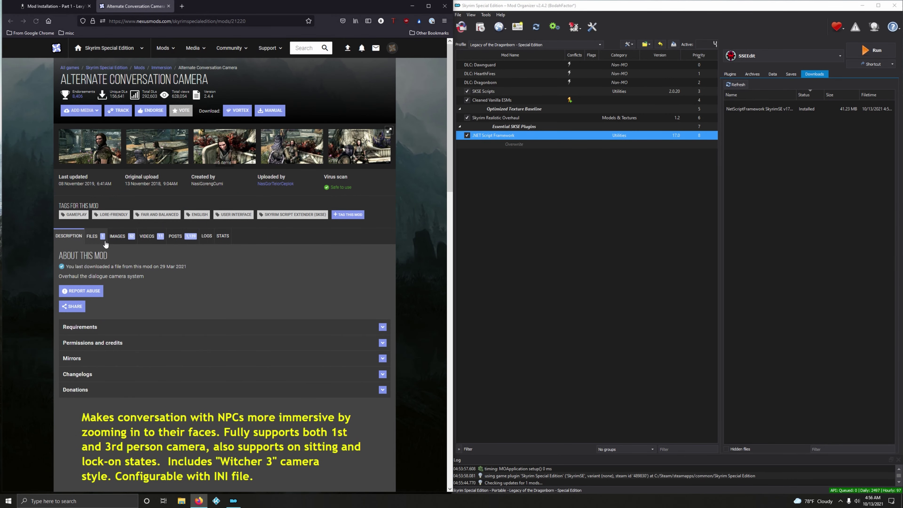
left_click(99, 242)
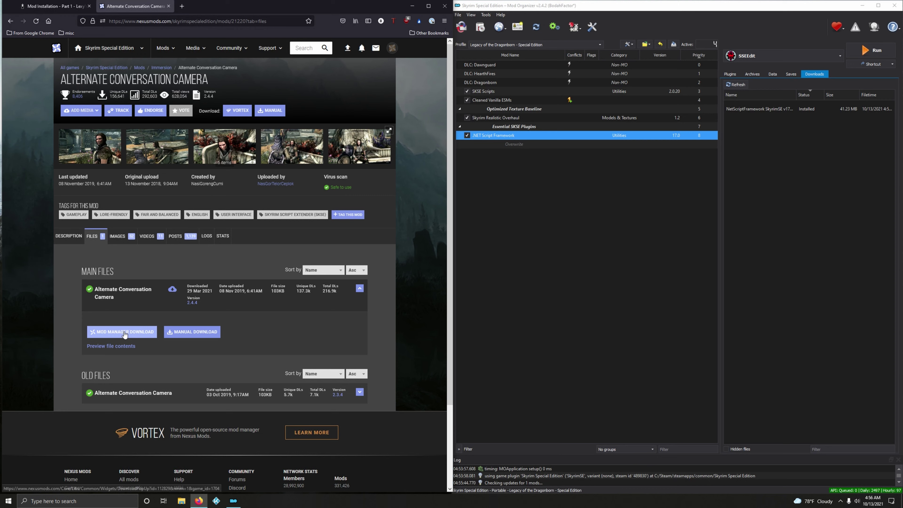
left_click(121, 331)
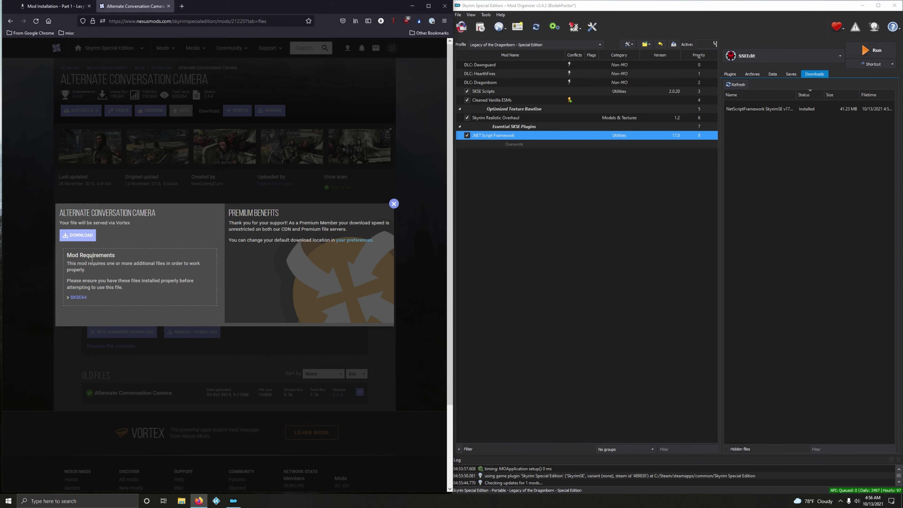
left_click(80, 235)
left_click(394, 204)
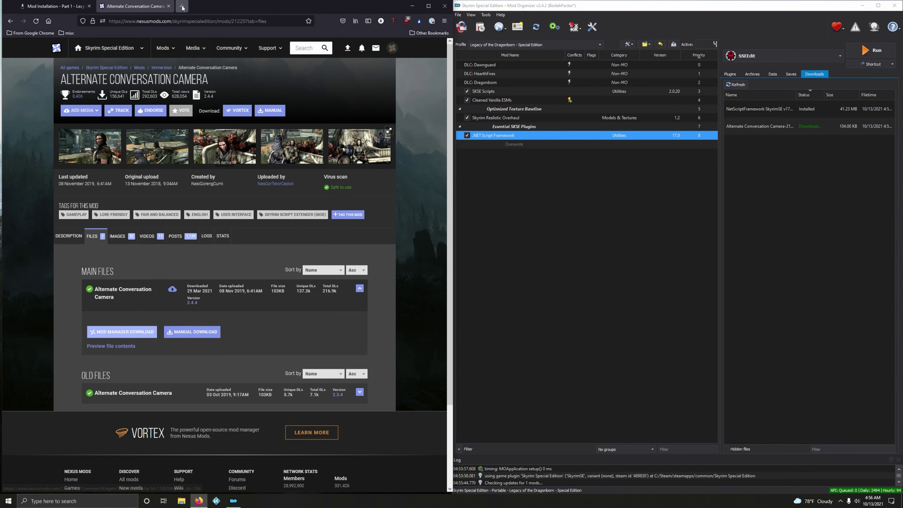
Close the Nexus page and install the downloaded Alternate Conversation Camera archive under its suggested name
left_click(168, 6)
double_click(765, 126)
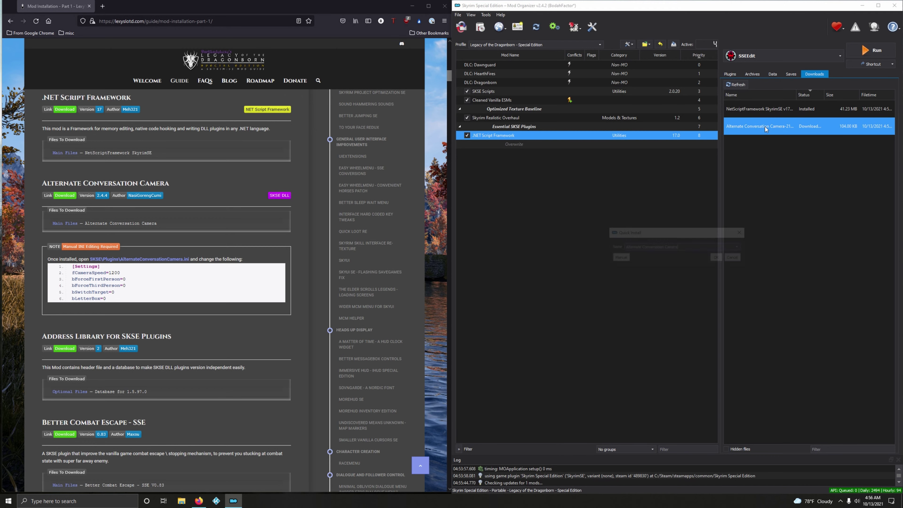
left_click(718, 258)
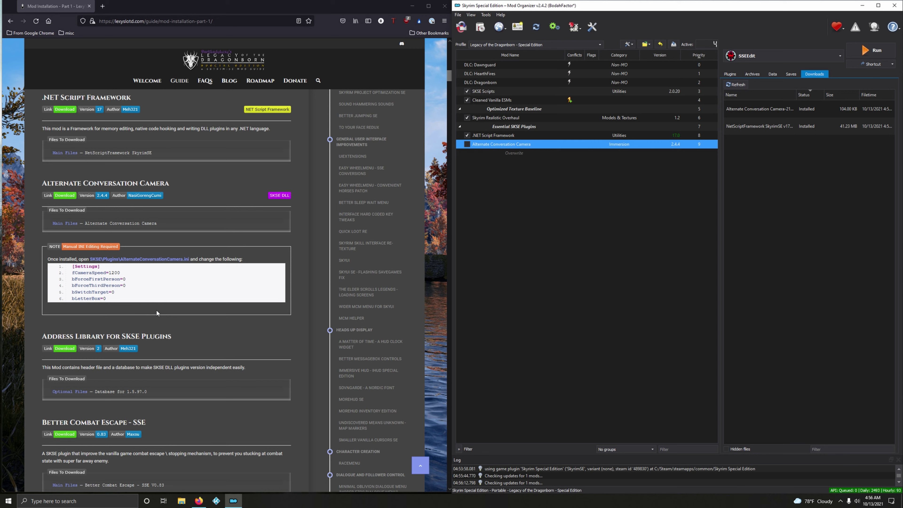
Open AlternateConversationCamera.ini from the SKSE\Plugins folder of the installed Alternate Conversation Camera mod
right_click(484, 148)
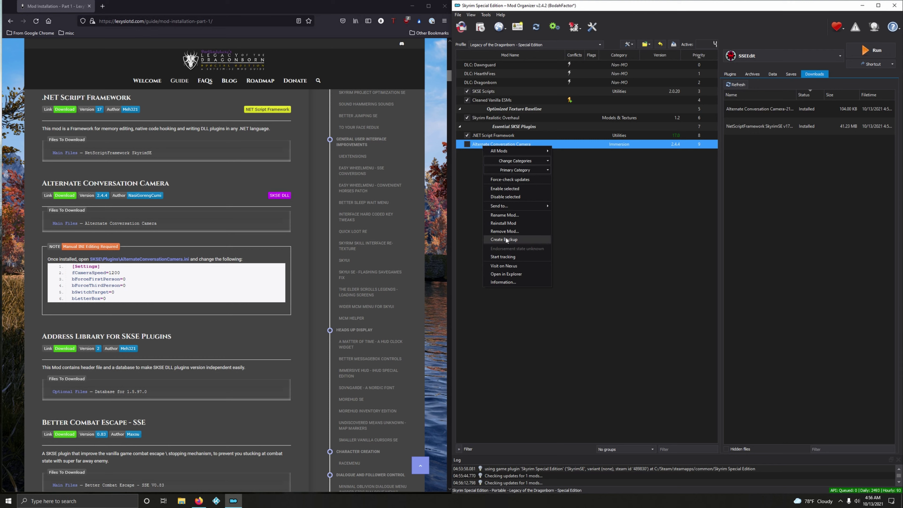
left_click(504, 274)
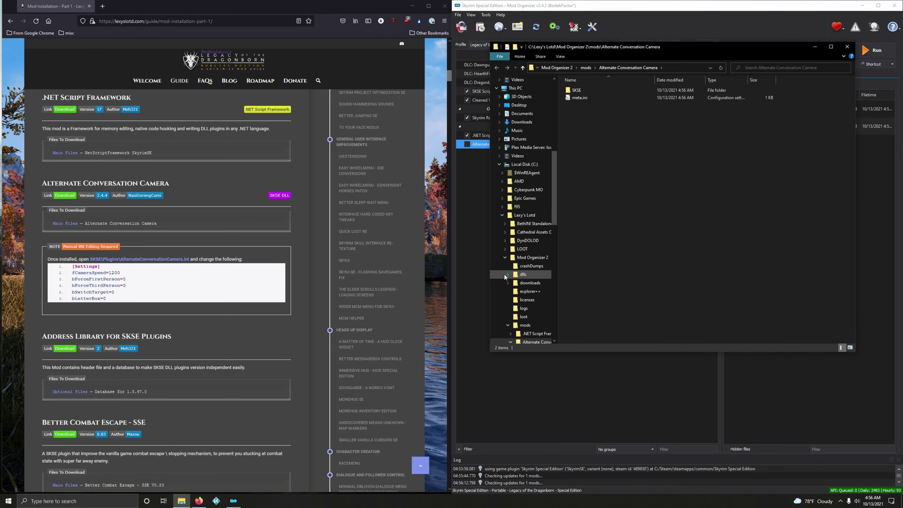
double_click(583, 89)
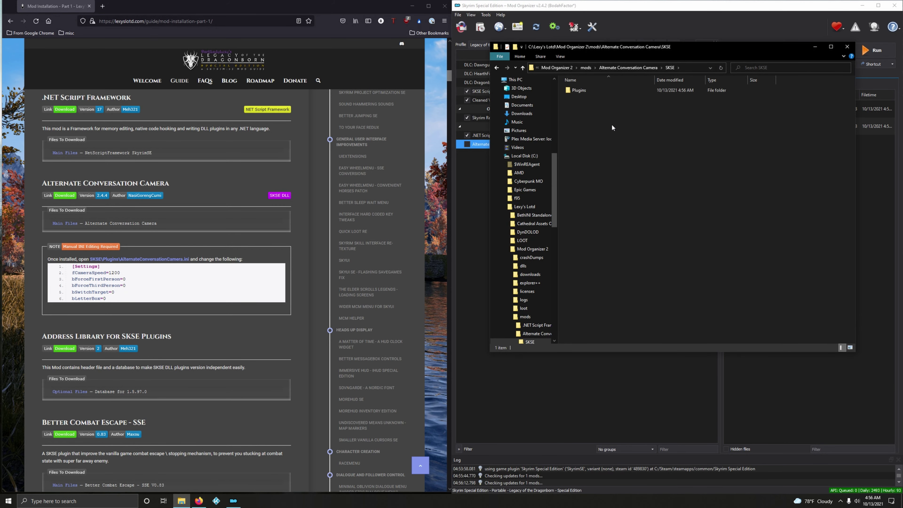
double_click(581, 91)
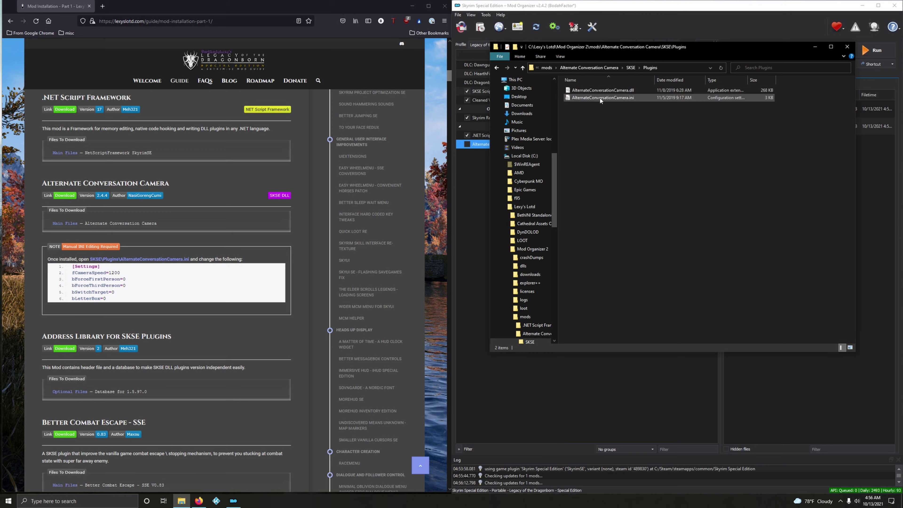
double_click(618, 100)
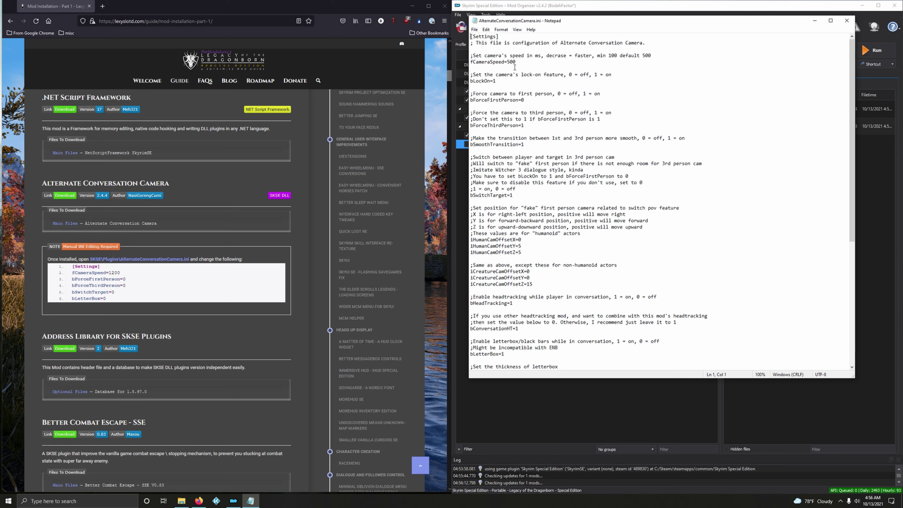
Set fCameraSpeed to 1200 and bForceThirdPerson, bSwitchTarget and bLetterBox to 0 in the camera's ini file
double_click(511, 63)
type("1200")
double_click(523, 127)
left_click_drag(513, 198, 527, 197)
key("BackSpace")
double_click(504, 354)
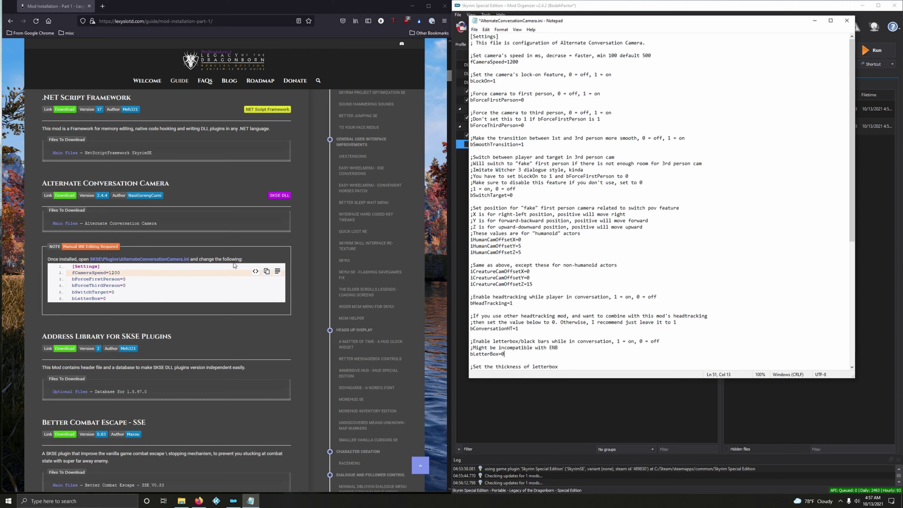
Save and close the edited ini file, and enable Alternate Conversation Camera in the mod list
left_click(474, 32)
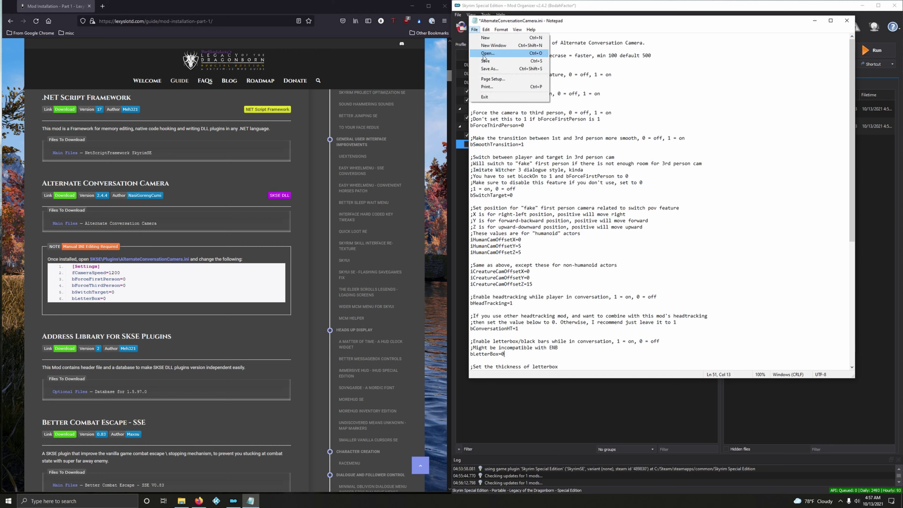
left_click(486, 61)
left_click(847, 20)
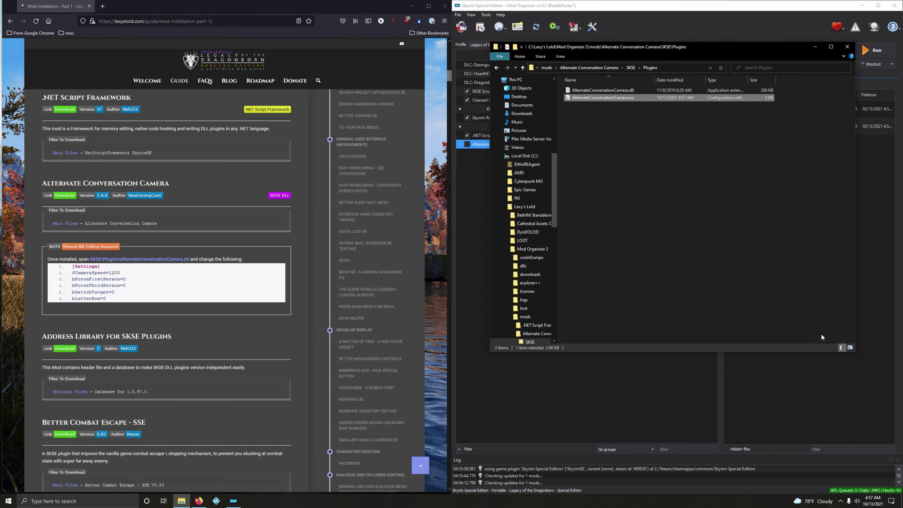
left_click(848, 47)
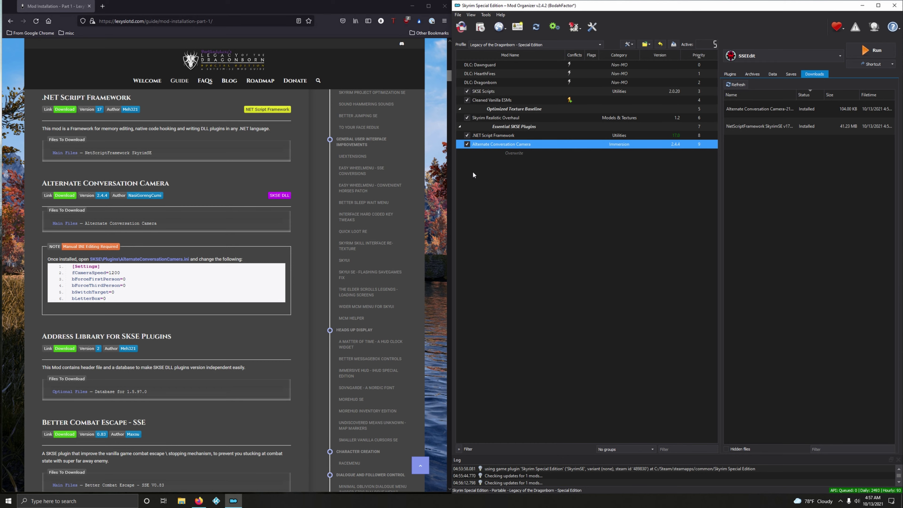
Open the Nexus file list of Address Library for SKSE Plugins from its download link in the guide
left_click(297, 318)
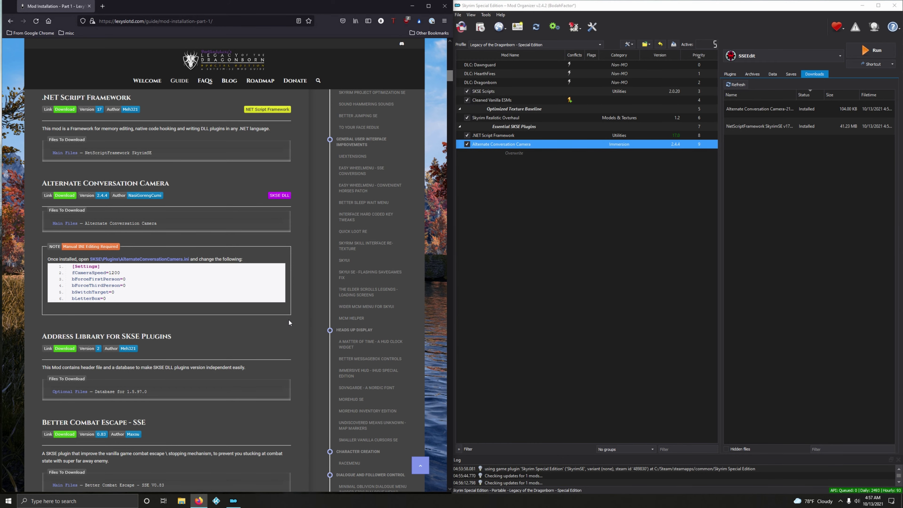
scroll(289, 318, "down", 3)
scroll(289, 320, "down", 2)
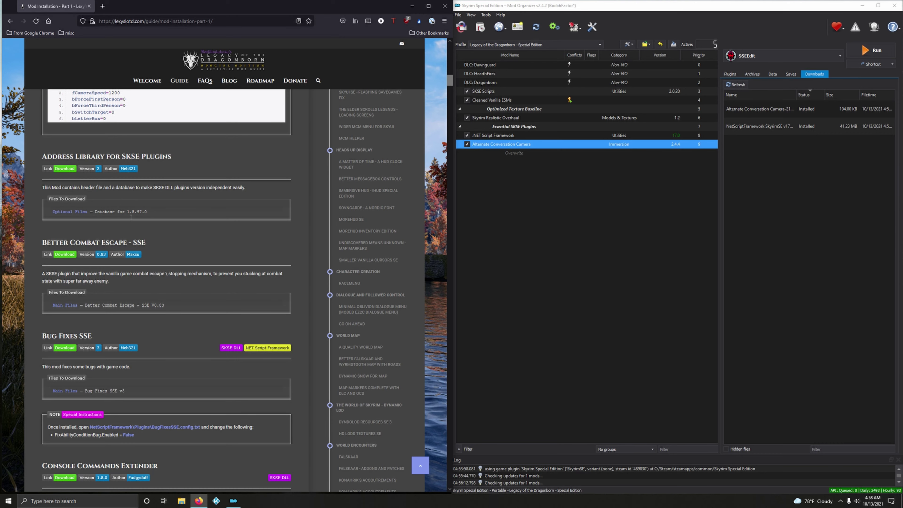
left_click(71, 170)
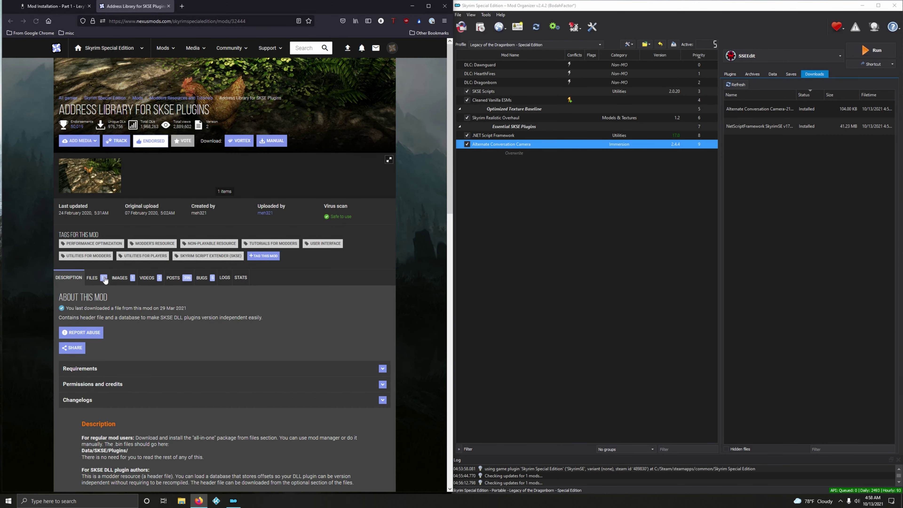
left_click(103, 278)
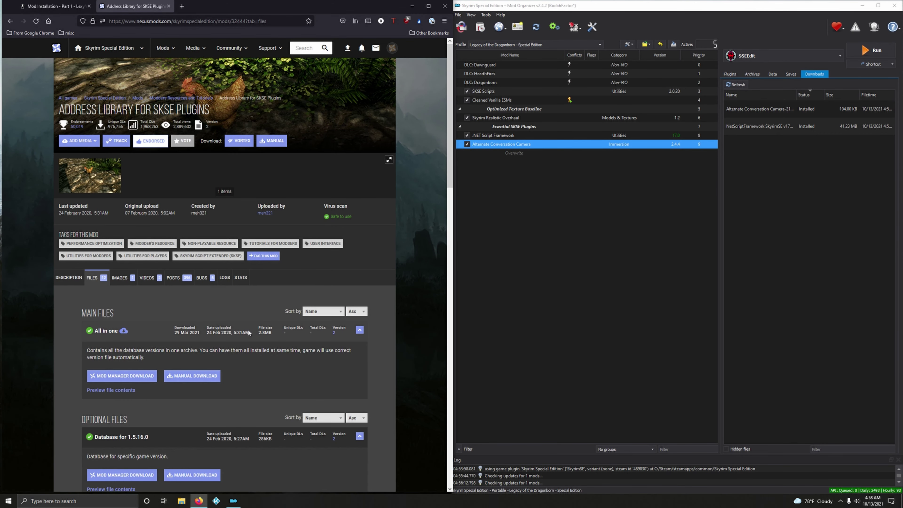
Check the guide for the required Address Library file and download Database for 1.5.97.0 to the mod manager
scroll(249, 332, "down", 8)
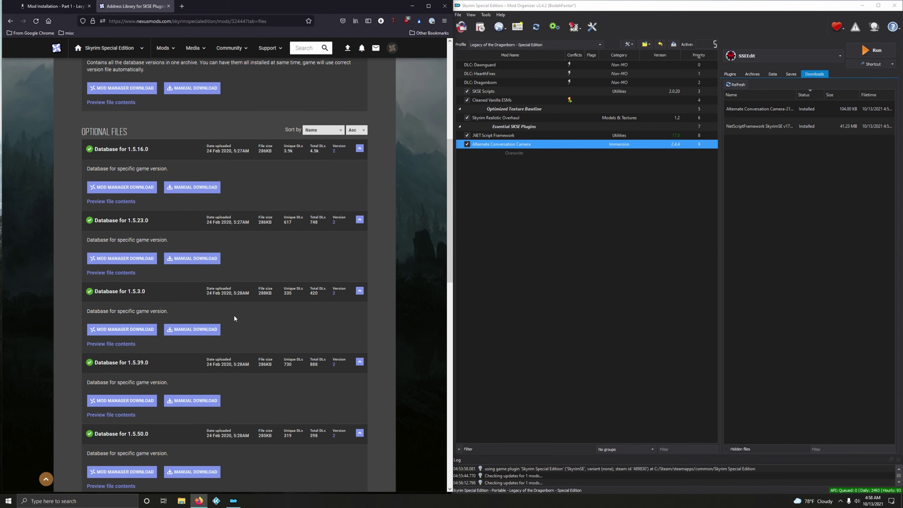
left_click(35, 6)
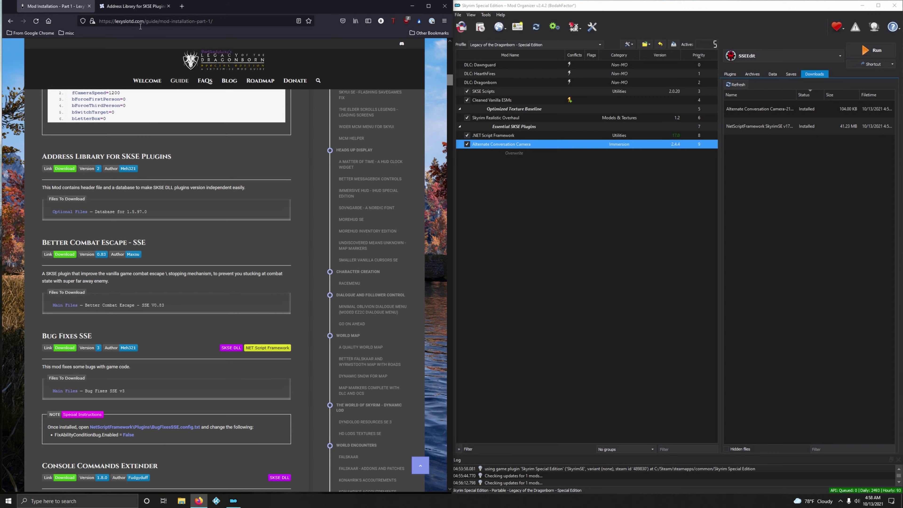
left_click(131, 6)
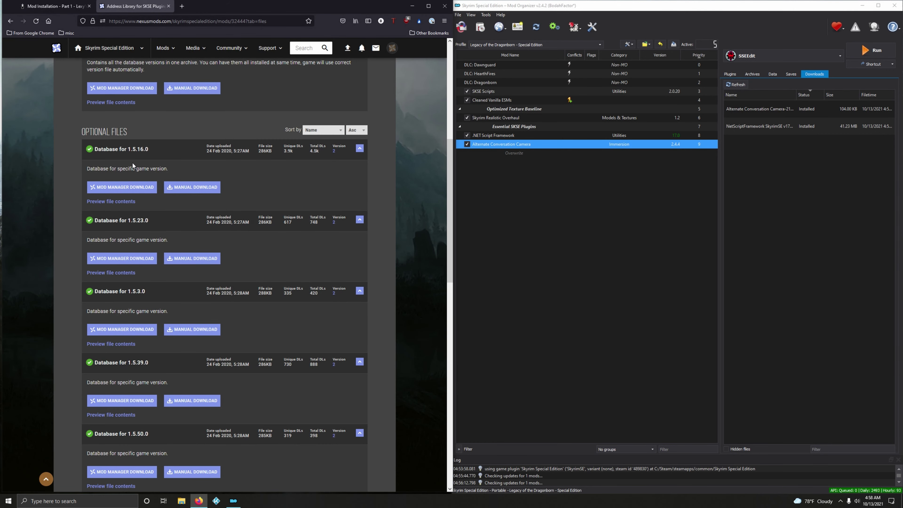
scroll(173, 388, "down", 4)
scroll(194, 406, "down", 12)
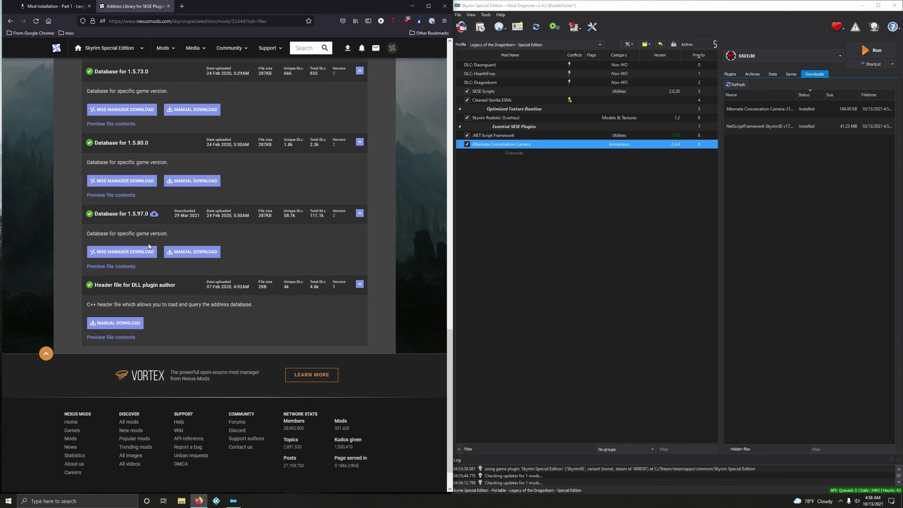
left_click(141, 254)
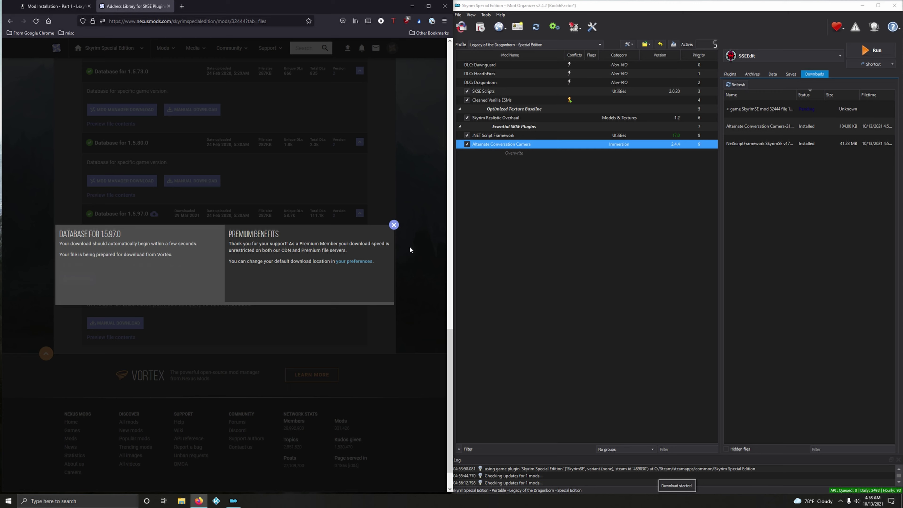
Close the Nexus page, install the downloaded Database for 1.5.97.0 archive as Address Library for SKSE Plugins, and enable it
left_click(397, 229)
left_click(170, 6)
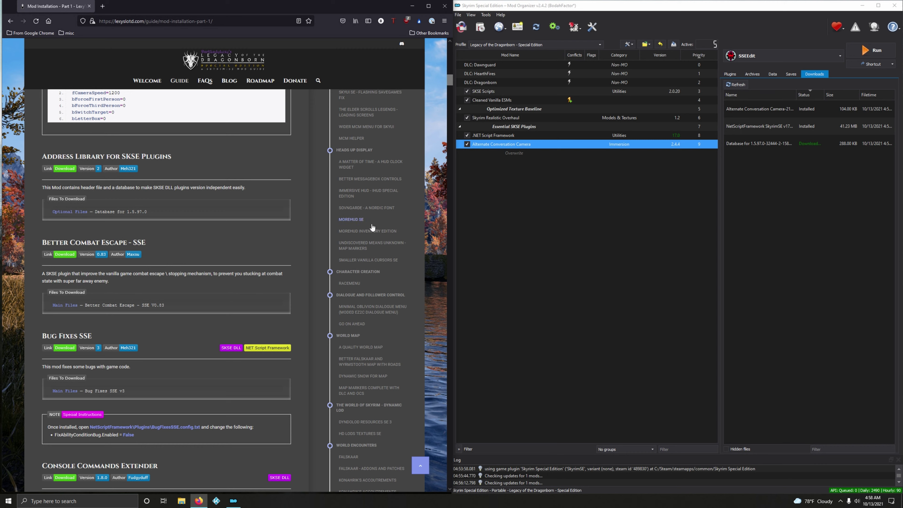
left_click(751, 147)
double_click(751, 148)
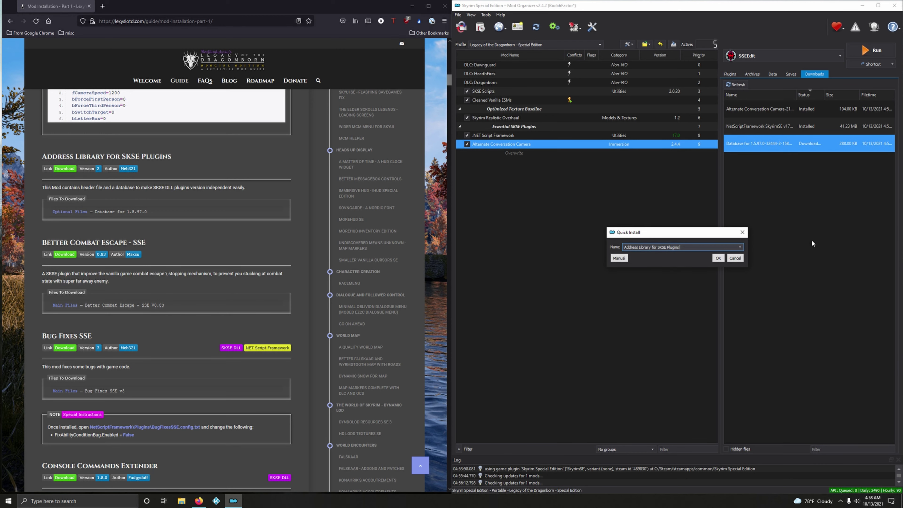
left_click(718, 258)
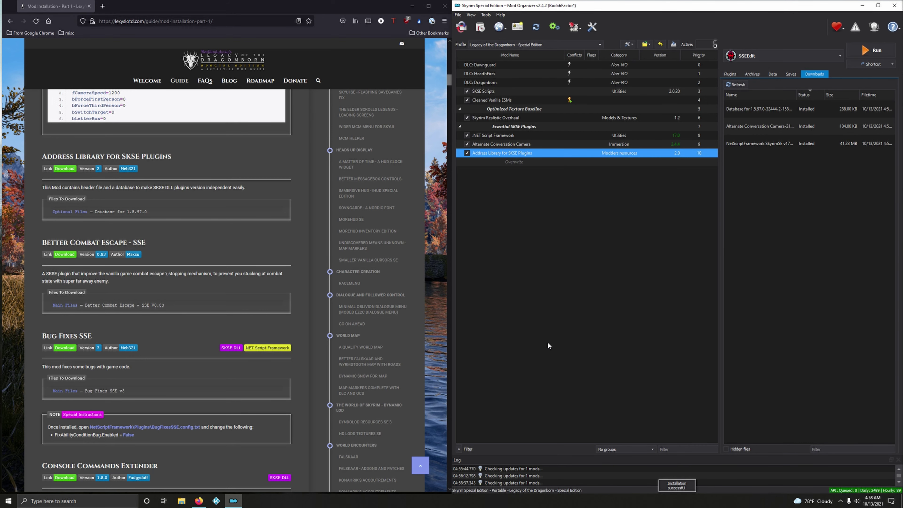
Open the Better Combat Escape - SSE page from the guide and download its V0.83 main file to the mod manager
scroll(219, 264, "down", 2)
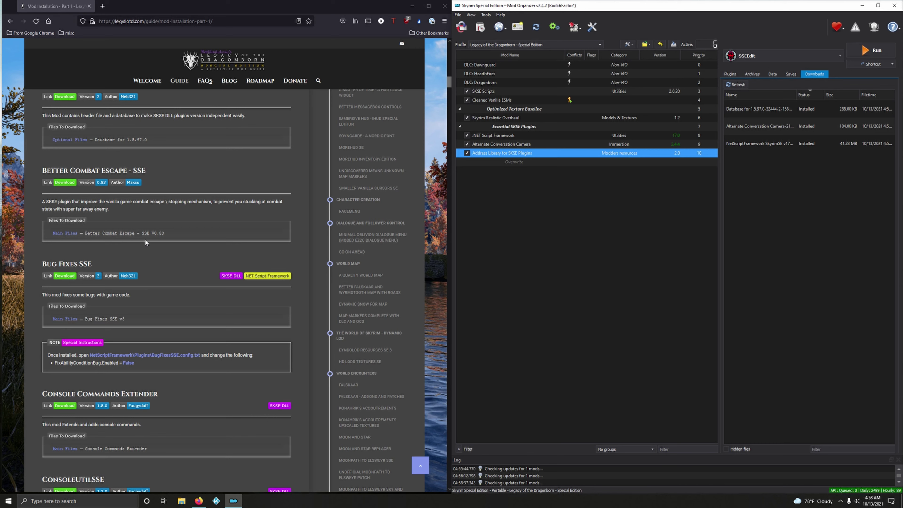
left_click(68, 182)
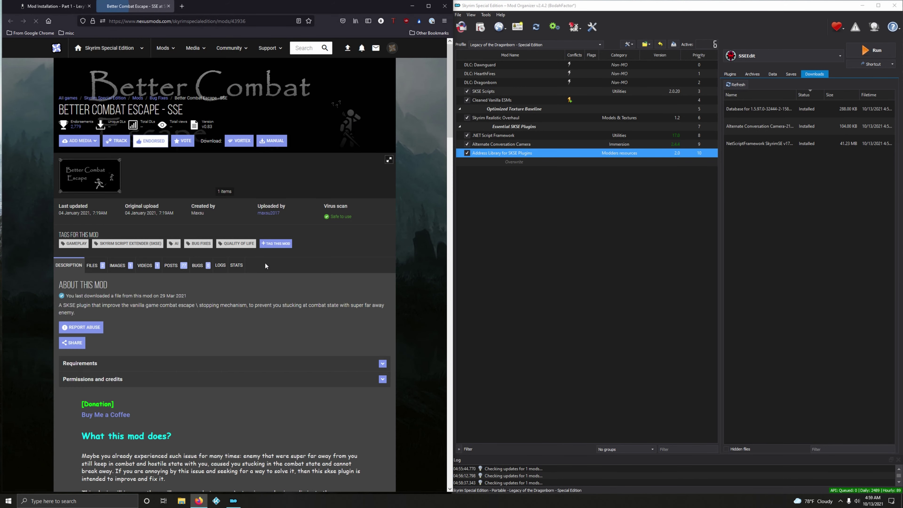
left_click(93, 265)
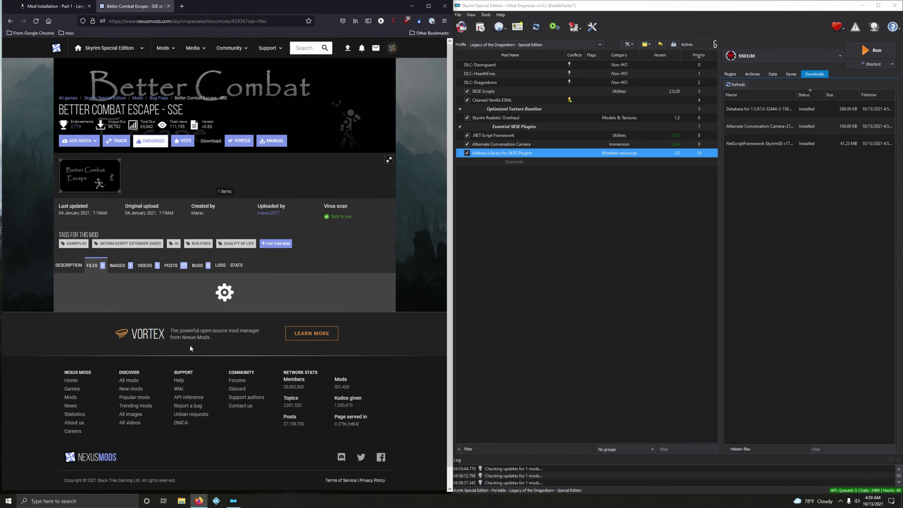
scroll(221, 347, "down", 3)
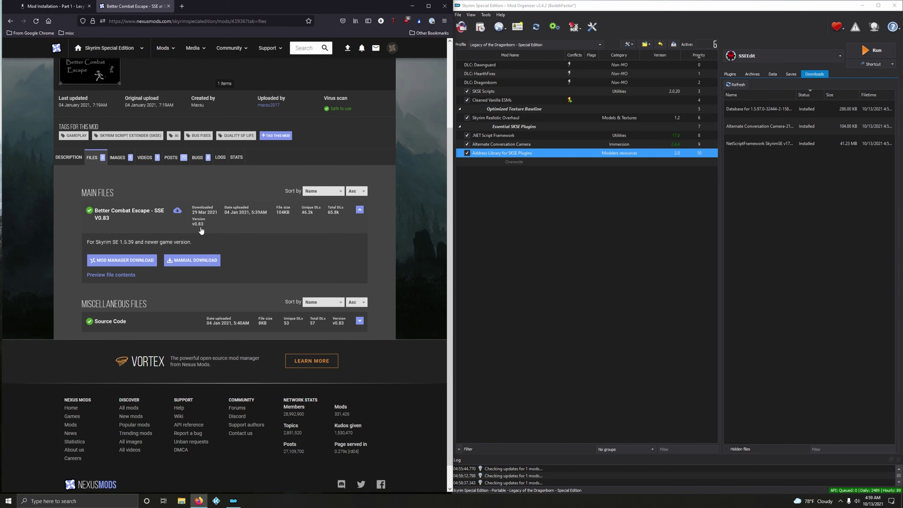
left_click(146, 261)
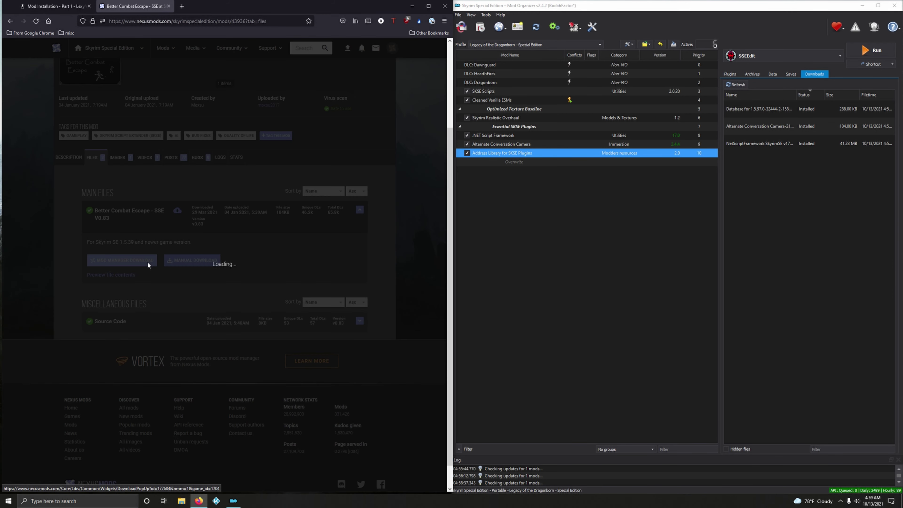
left_click(68, 233)
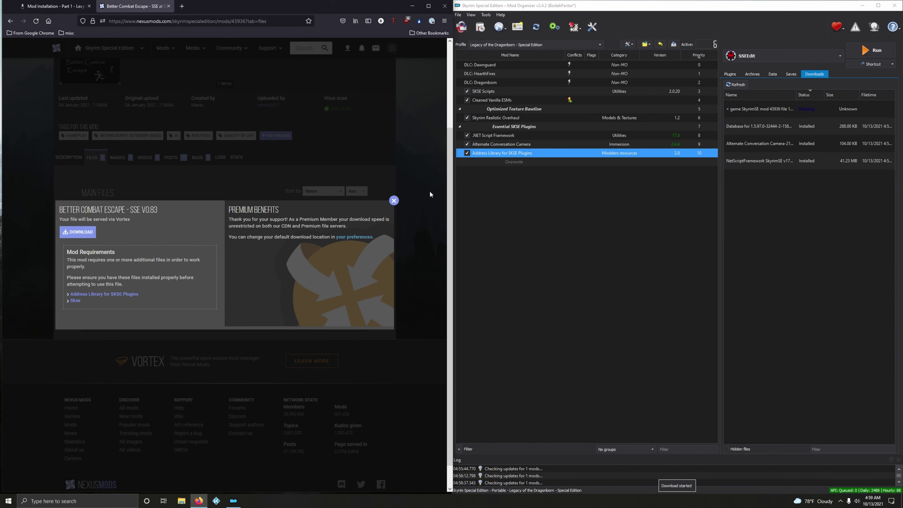
Close the Nexus page, install the Better Combat Escape - SSE archive under its suggested name, and enable the mod
left_click(394, 201)
left_click(168, 6)
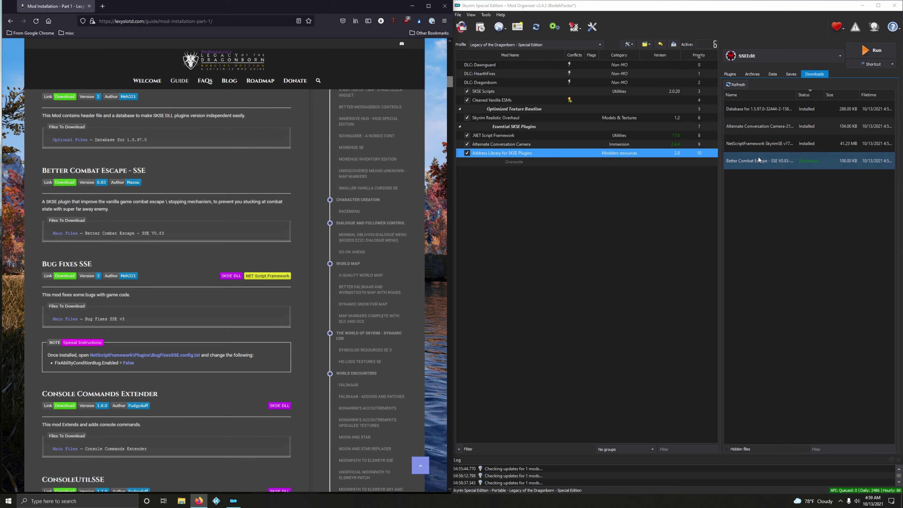
left_click(748, 162)
double_click(749, 163)
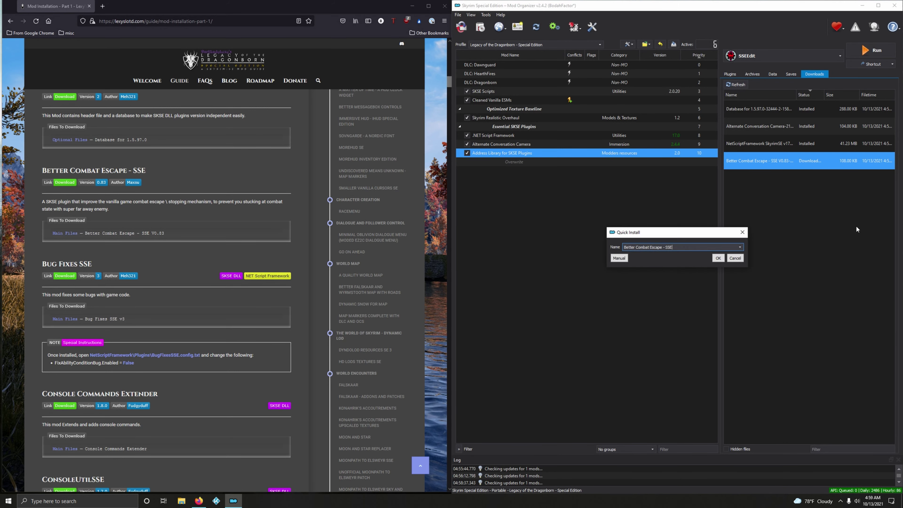
left_click(718, 259)
left_click(467, 163)
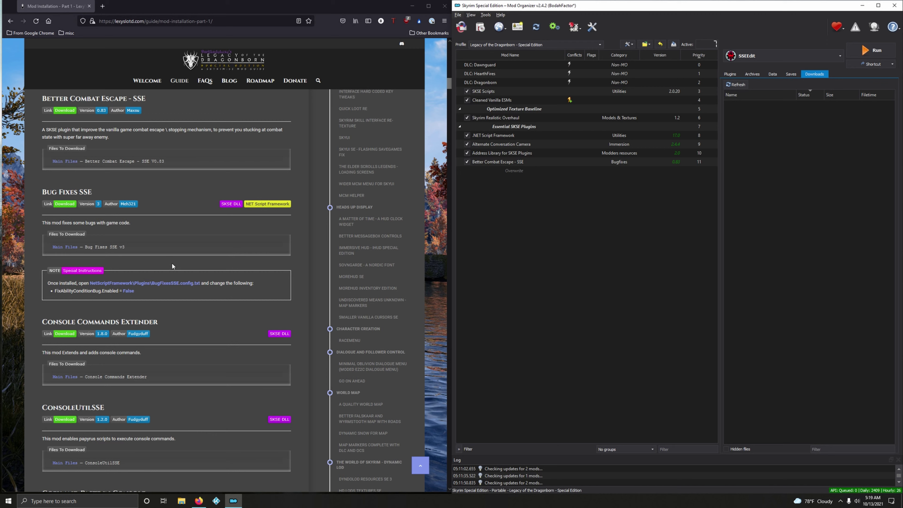
Open the Bug Fixes SSE page from the guide and download the Bug Fixes SSE v3 main file to the mod manager
left_click(70, 204)
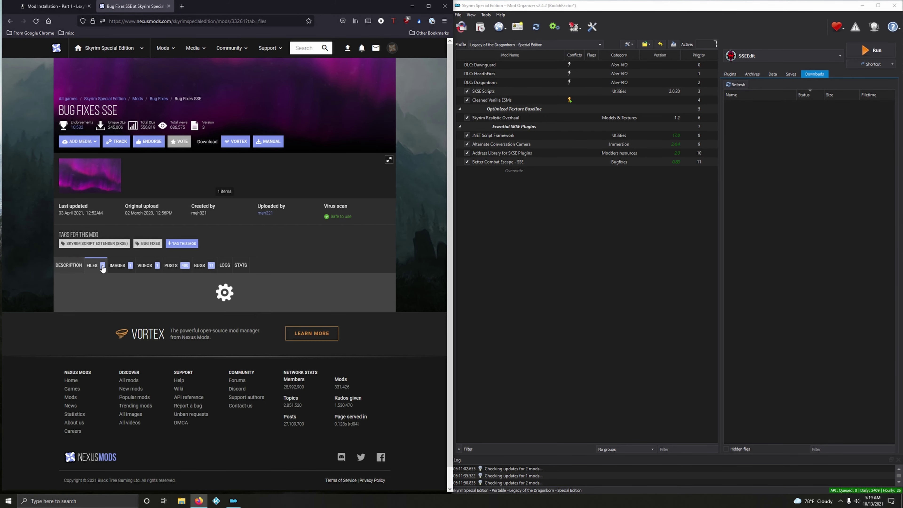
scroll(220, 385, "down", 3)
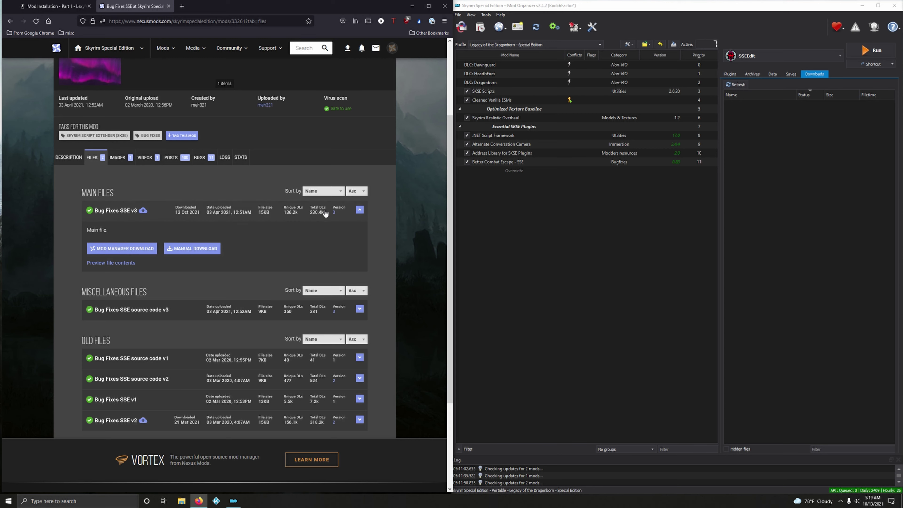
left_click(111, 253)
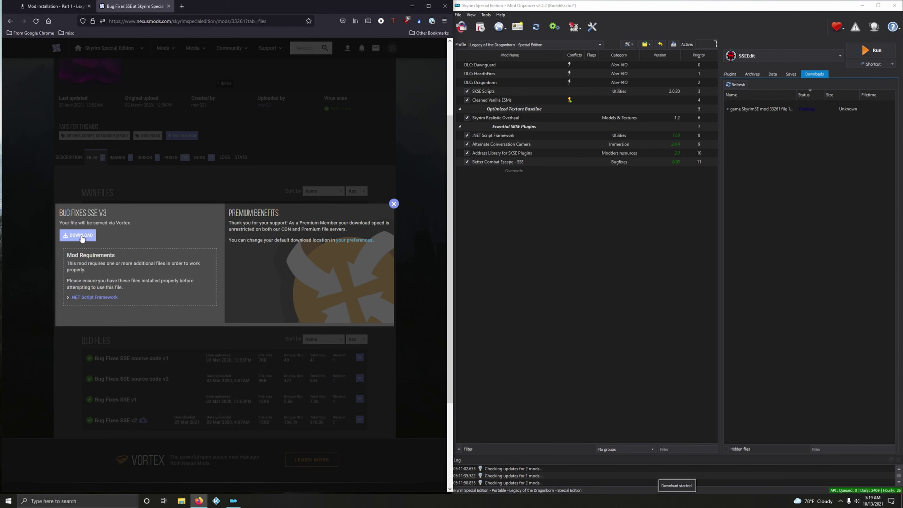
Close the Nexus page, install the Bug Fixes SSE archive under its suggested name, and enable the mod
left_click(169, 6)
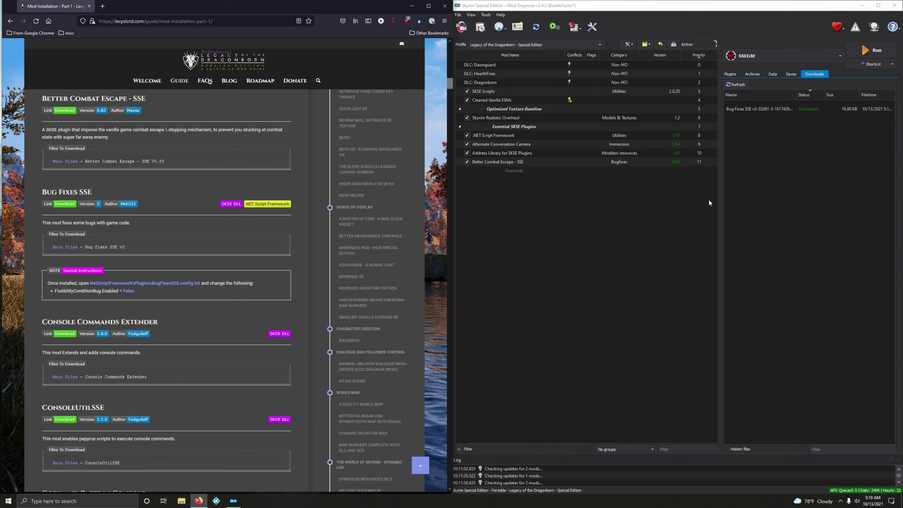
double_click(768, 114)
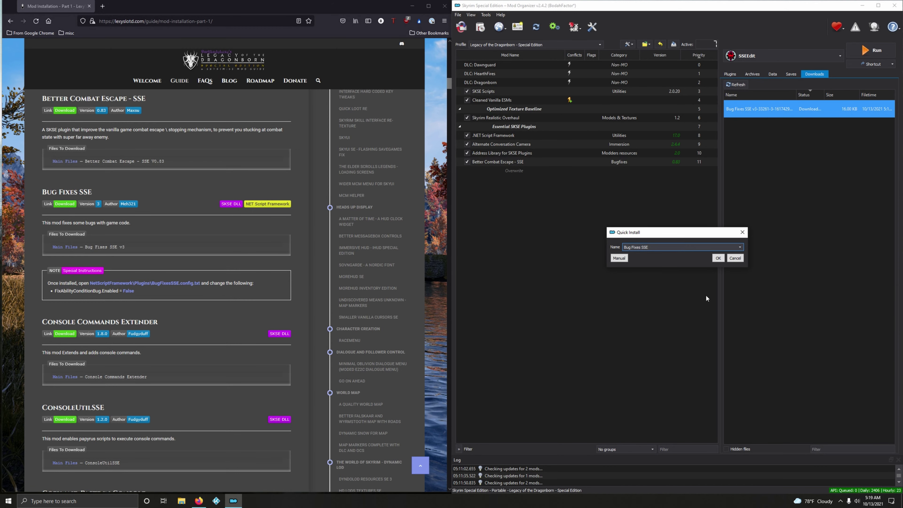
left_click(718, 259)
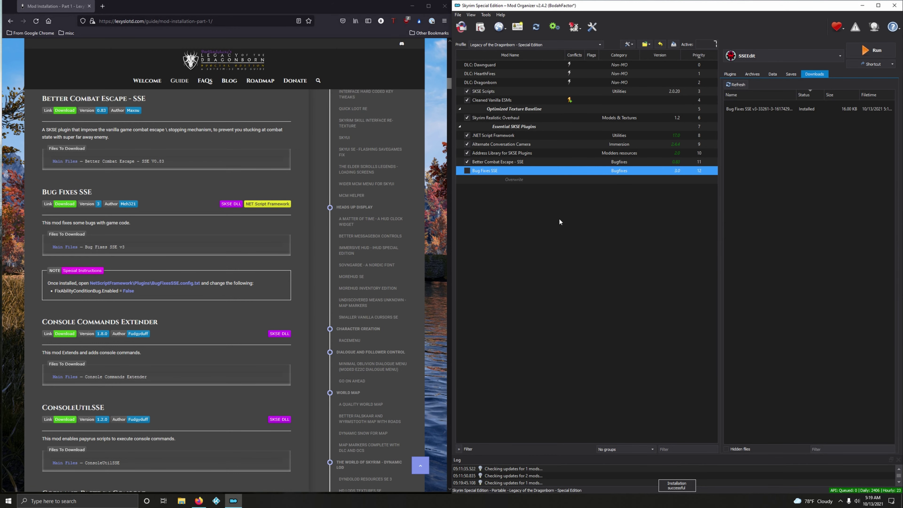
left_click(467, 171)
Open BugFixesSSE.config.txt from the NetScriptFramework\Plugins folder of the installed Bug Fixes SSE mod
right_click(494, 172)
left_click(514, 300)
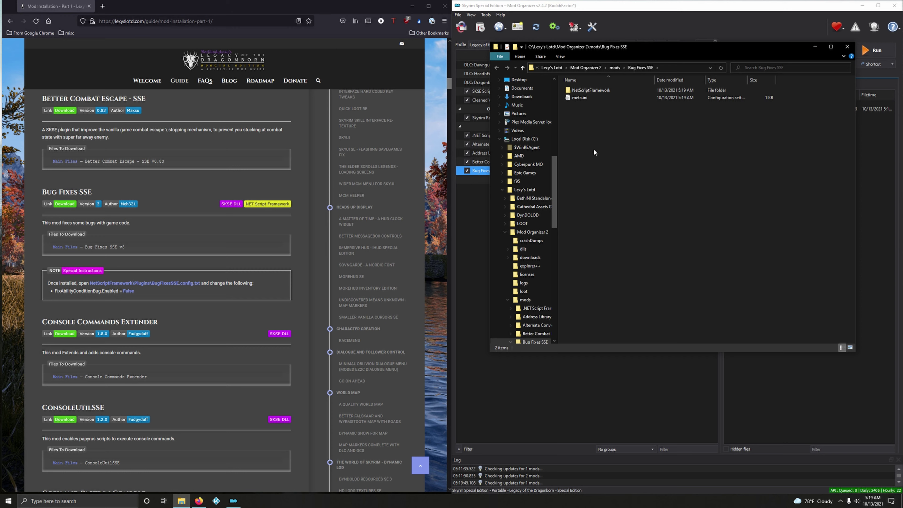
double_click(601, 91)
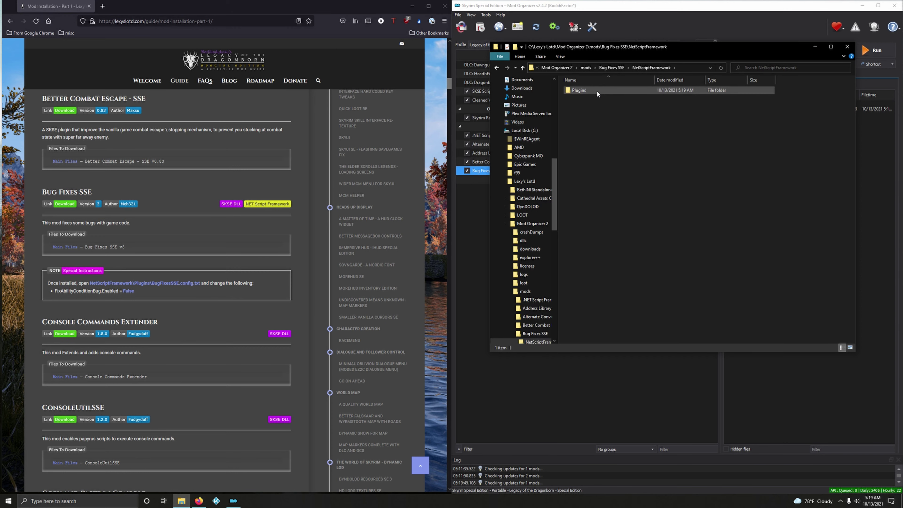
double_click(591, 90)
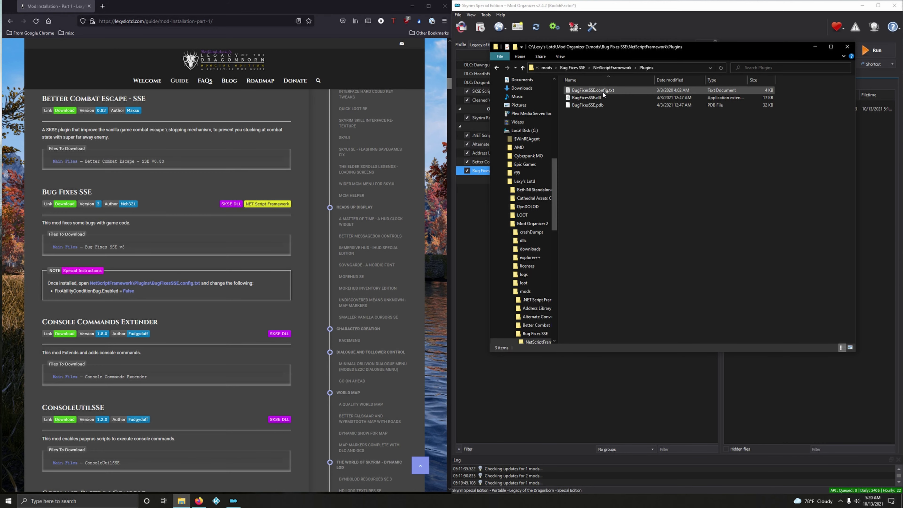
double_click(603, 91)
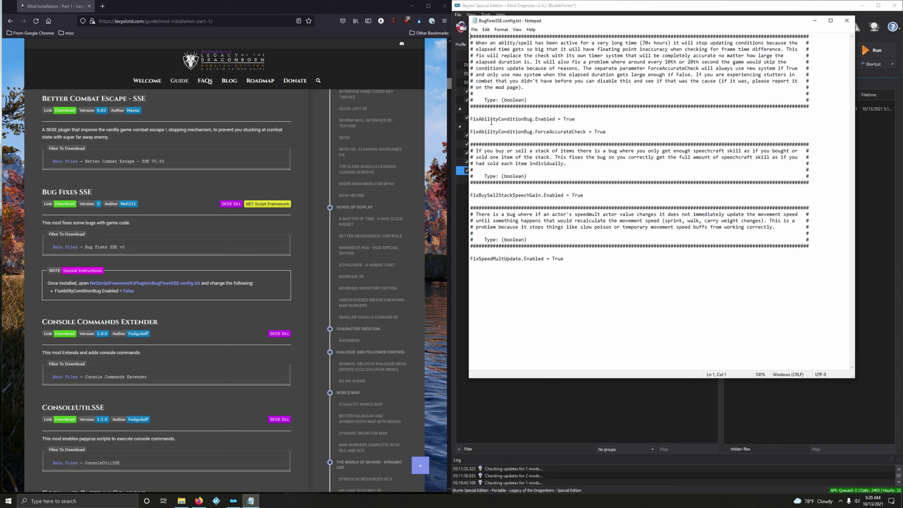
Set FixAbilityConditionBug.Enabled to False in the config file, save it, and close the file and its folder
left_click(568, 120)
double_click(583, 122)
type("False")
left_click(474, 29)
left_click(484, 62)
left_click(847, 20)
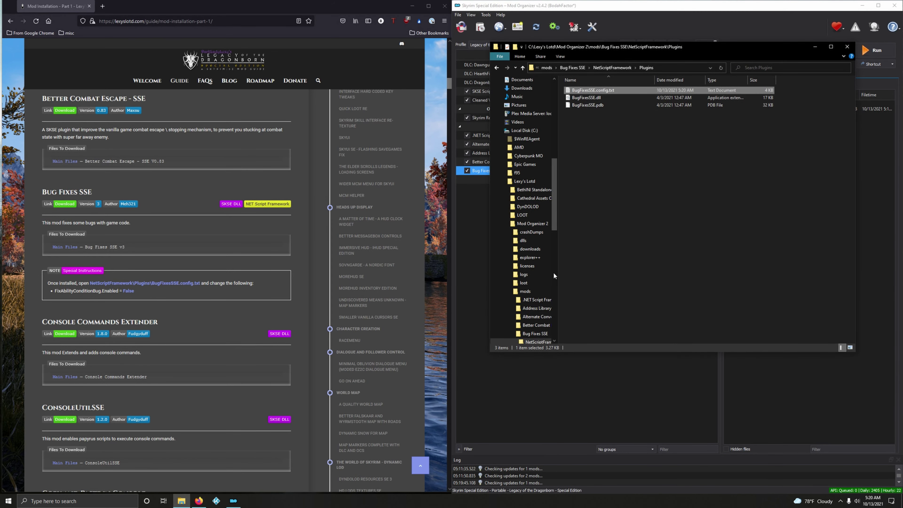
left_click(848, 46)
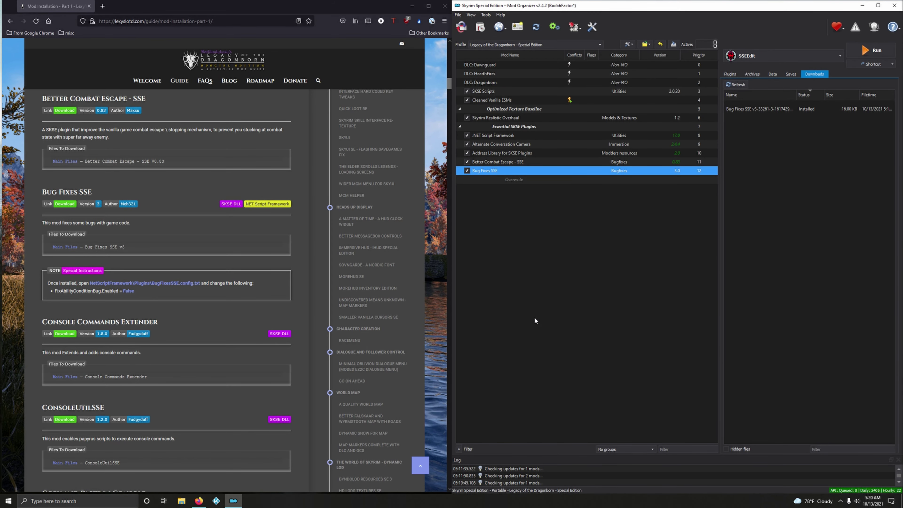
Open the Console Commands Extender page from the guide and download its main file to the mod manager
scroll(182, 230, "down", 4)
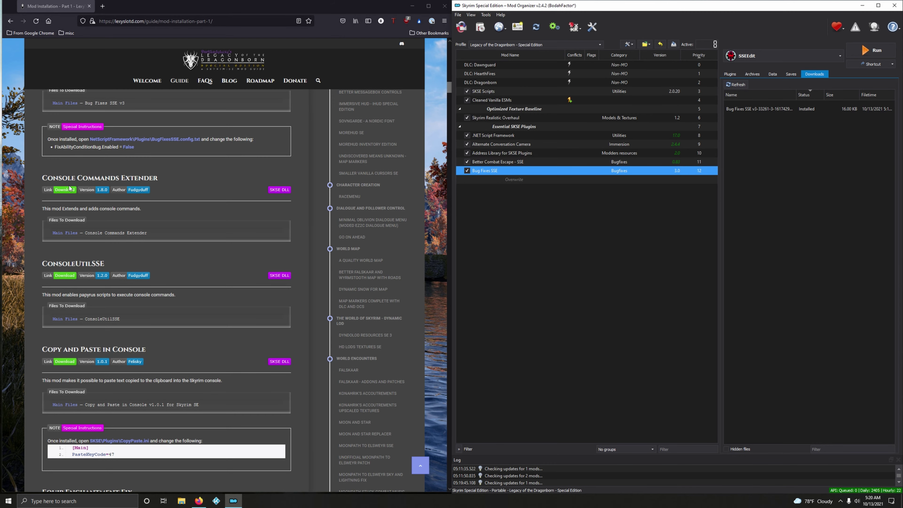
left_click(66, 191)
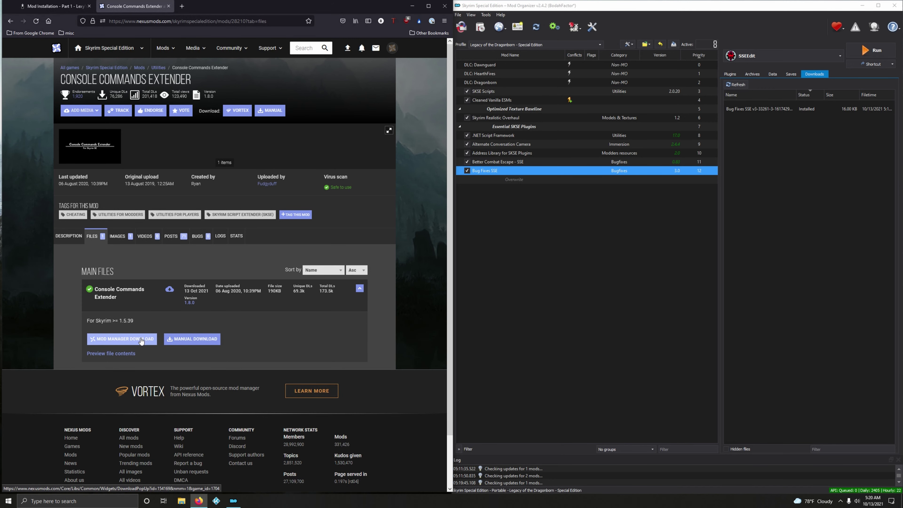
left_click(122, 340)
left_click(79, 232)
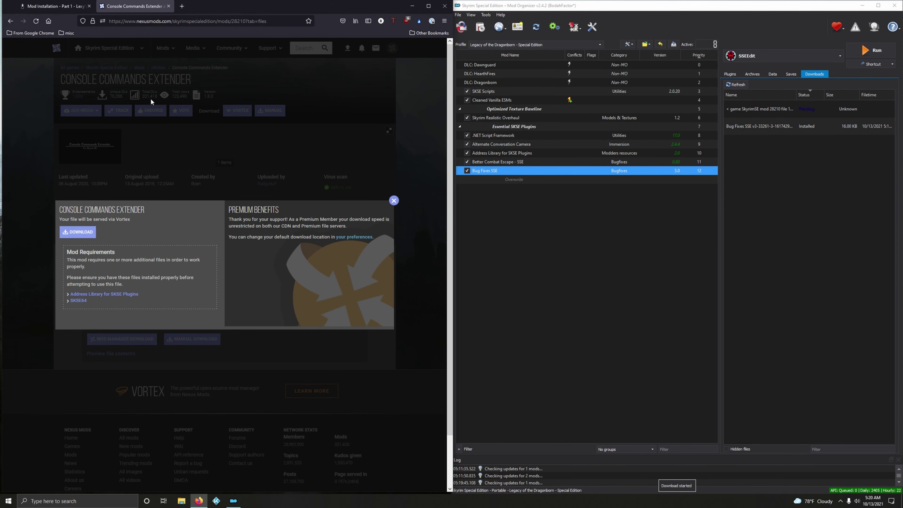
Close the Nexus page, then install the Console Commands Extender archive under its suggested name and enable it
left_click(168, 6)
double_click(772, 125)
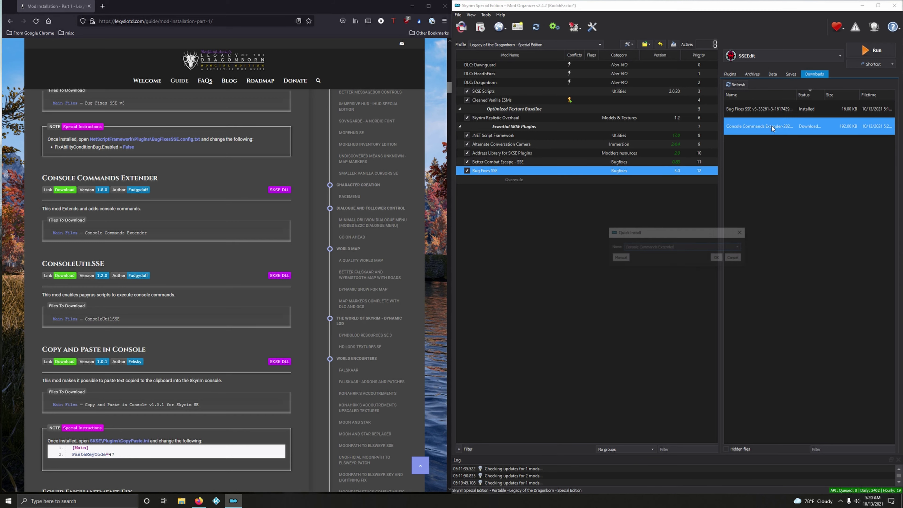
left_click(717, 258)
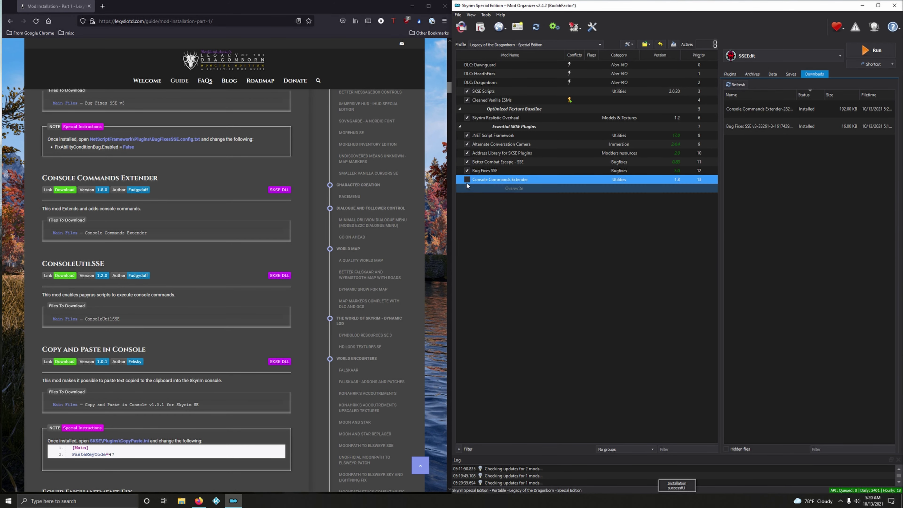
Open the ConsoleUtilSSE page from the guide and download its main file to the mod manager
scroll(193, 333, "down", 2)
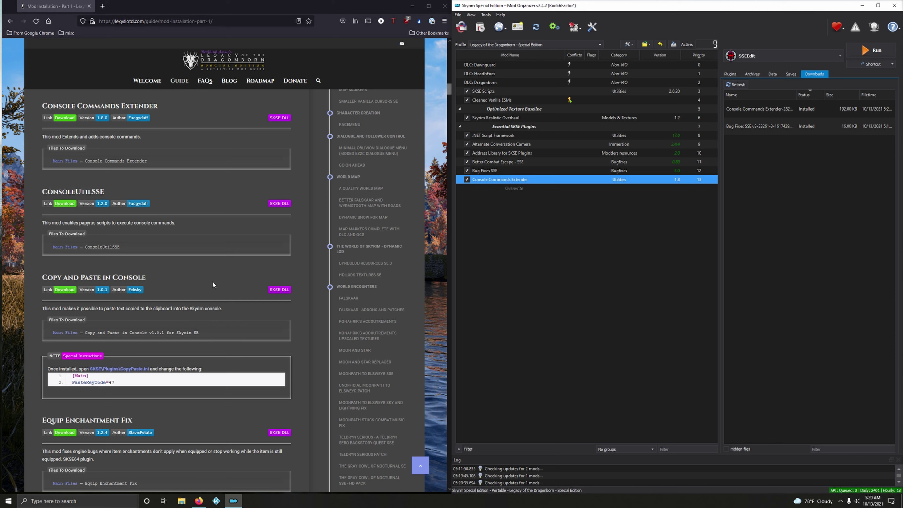
left_click(65, 204)
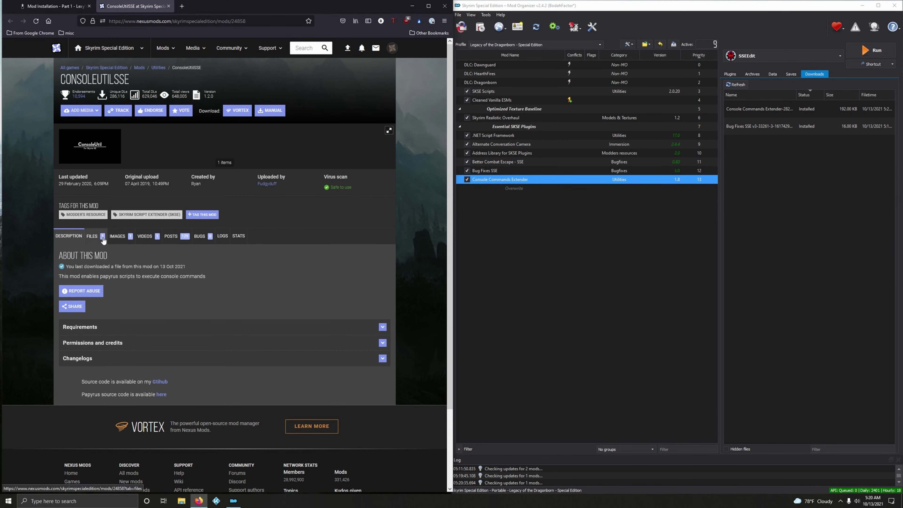
left_click(92, 236)
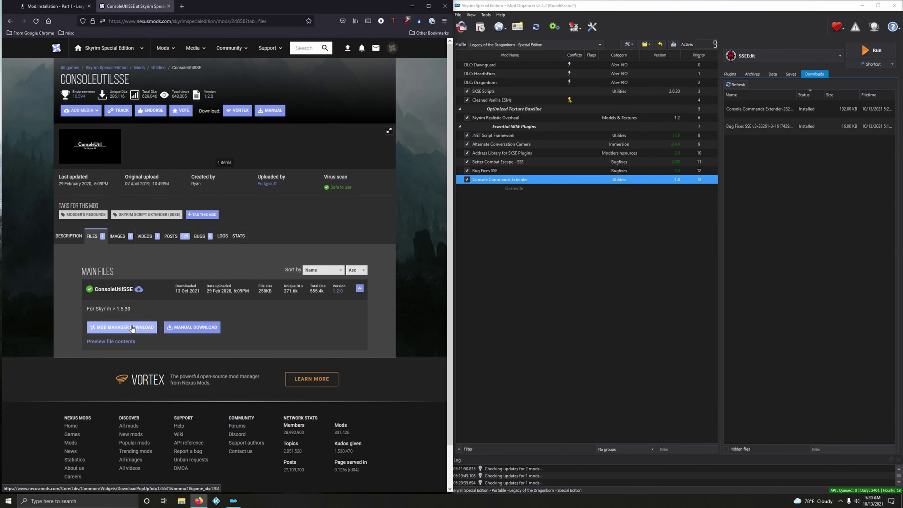
left_click(132, 328)
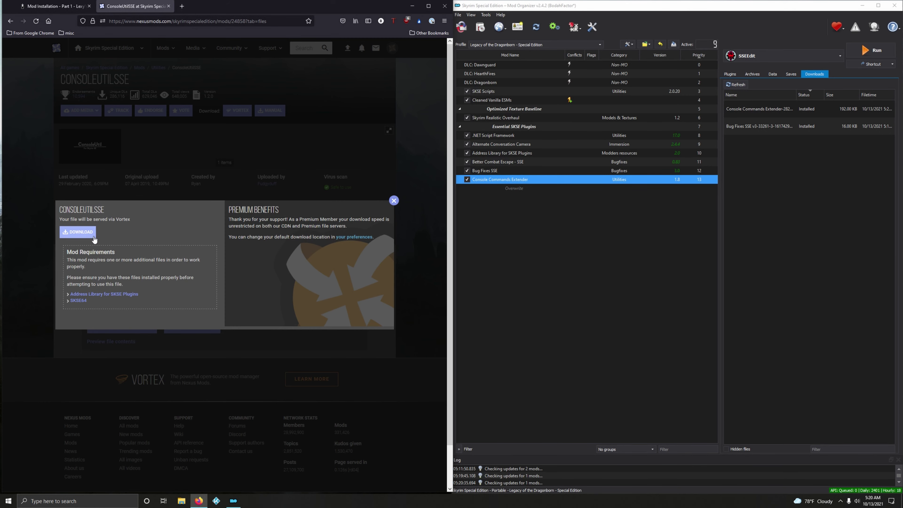
left_click(79, 232)
Close the ConsoleUtilSSE page, install the downloaded archive under its suggested name, and enable the mod
left_click(168, 6)
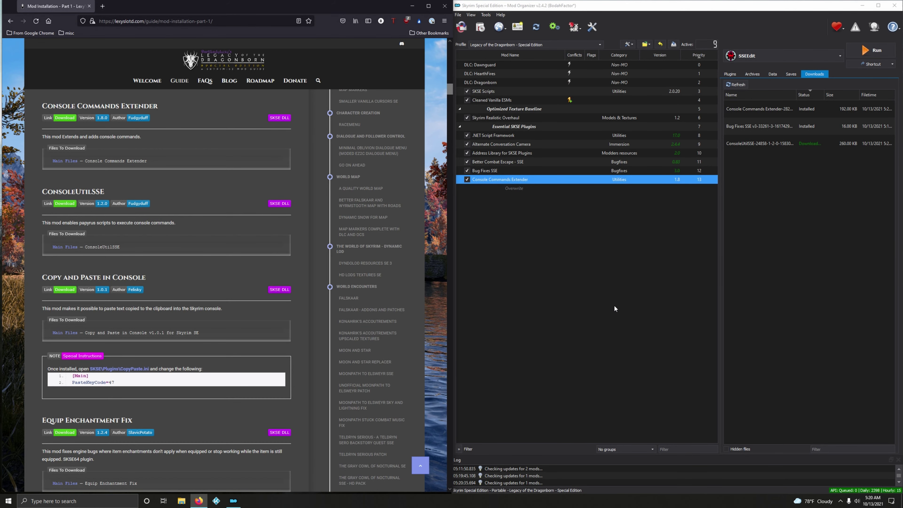
double_click(763, 144)
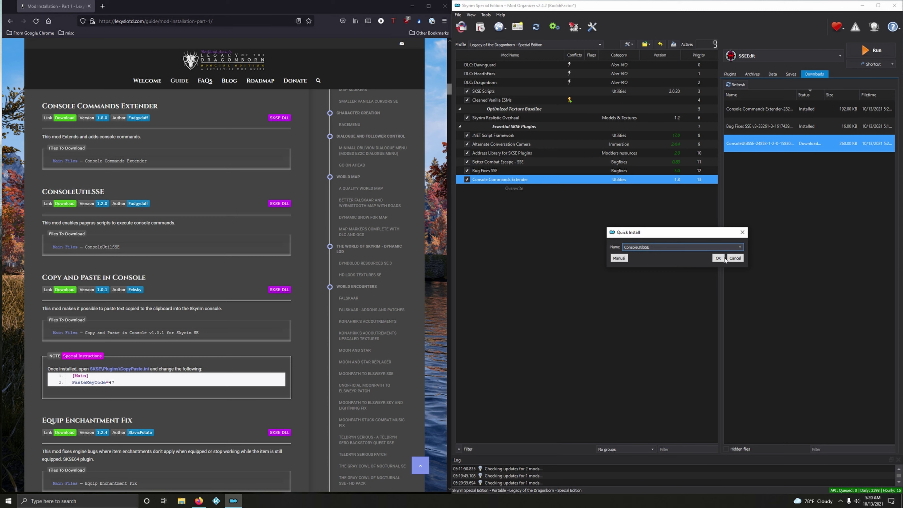
left_click(710, 262)
left_click(467, 188)
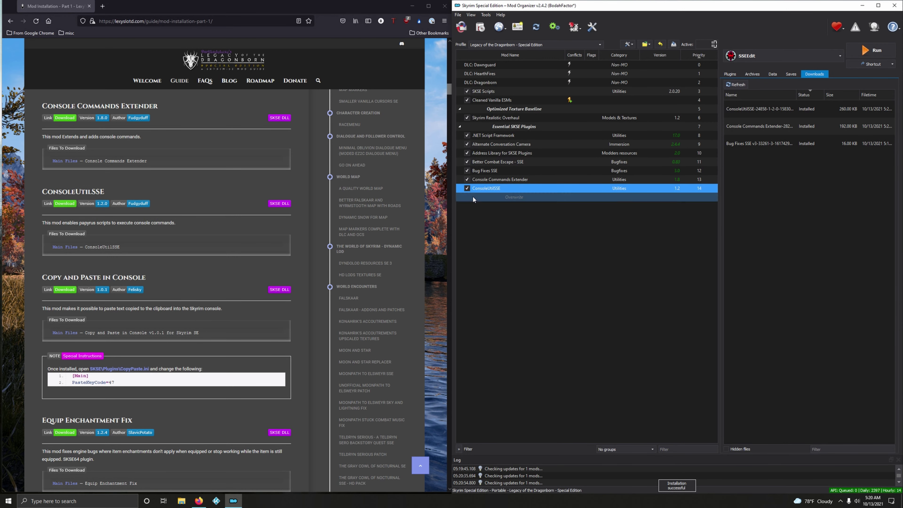
Open the Copy and Paste in Console page from the guide and download the v1.0.1 for Skyrim SE main file to the mod manager
scroll(230, 262, "down", 4)
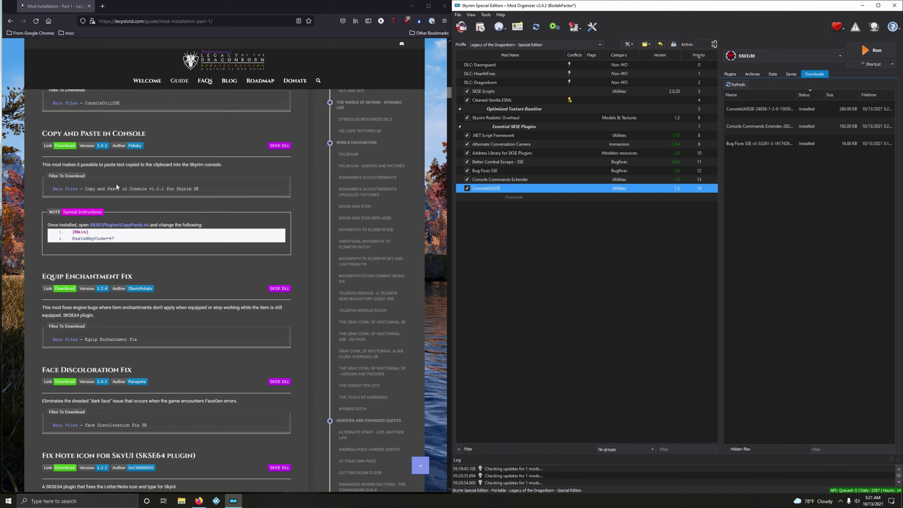
left_click(69, 145)
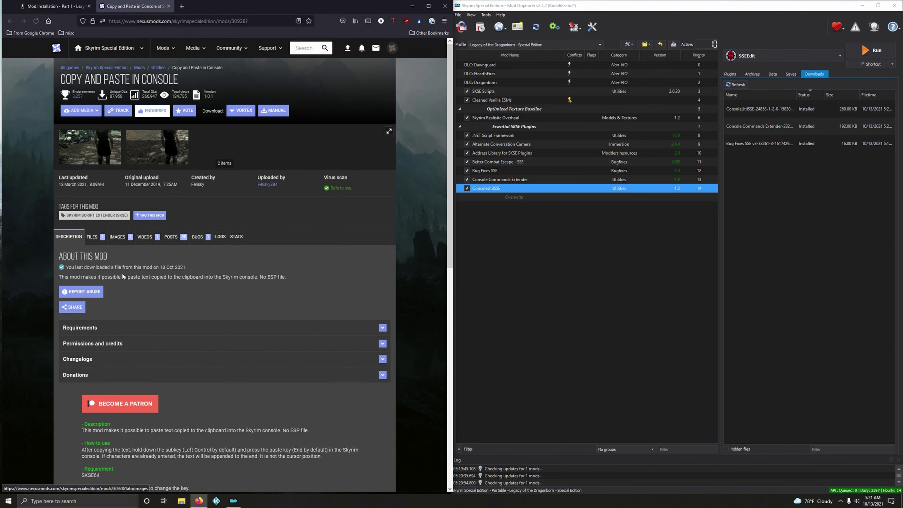
left_click(91, 237)
left_click(122, 340)
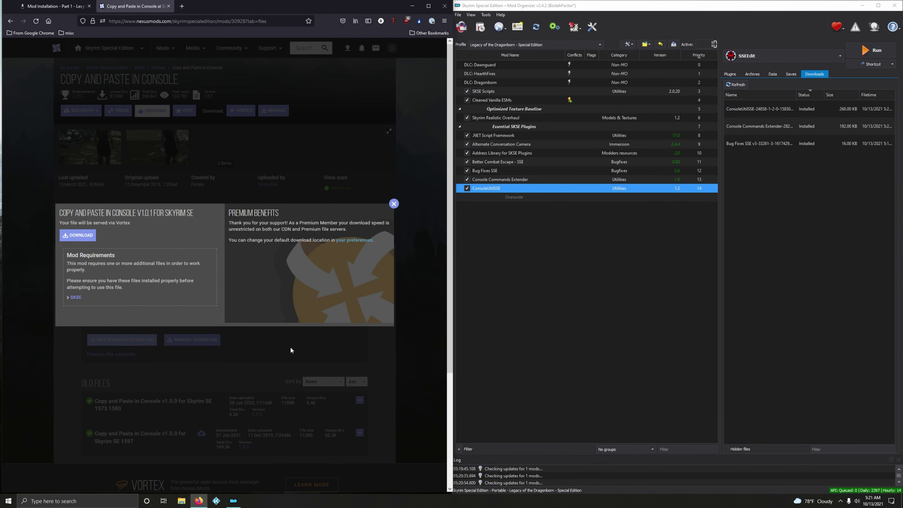
left_click(85, 237)
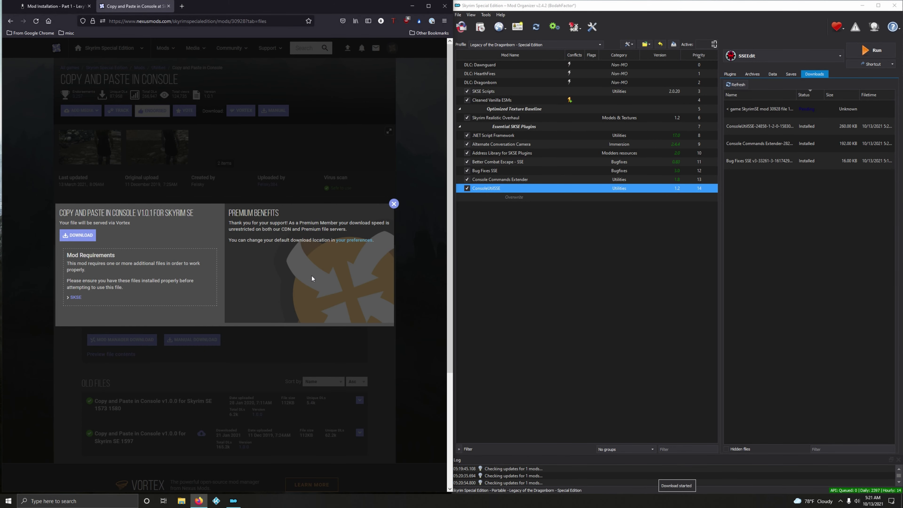
Close the Nexus page and install the downloaded archive as Copy and Paste in Console
left_click(169, 6)
double_click(761, 166)
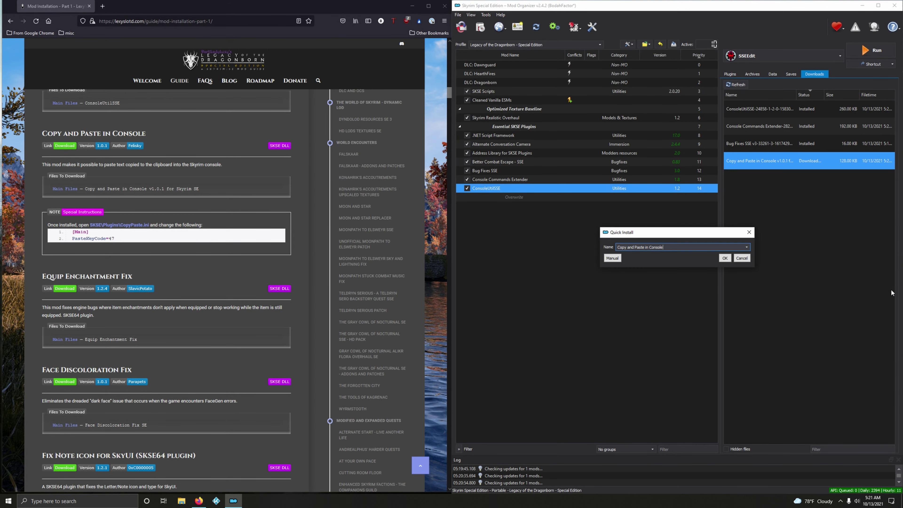
left_click(724, 259)
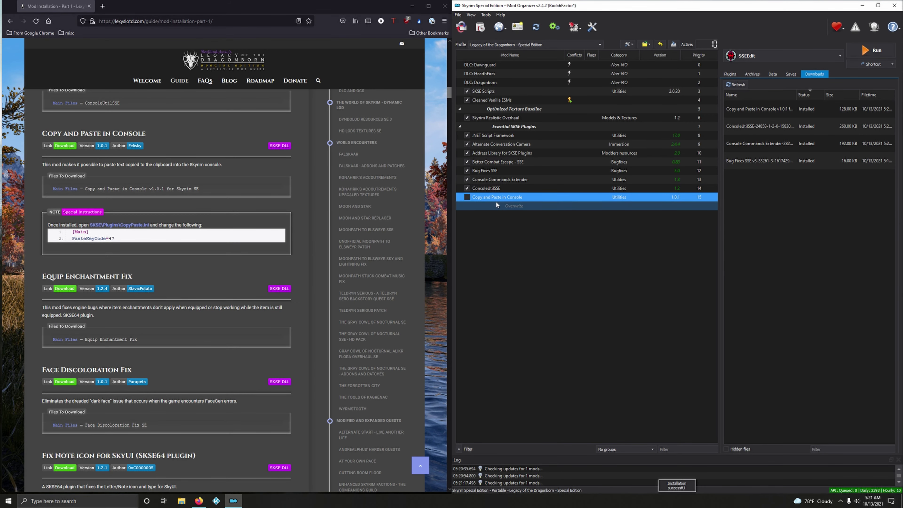
Open CopyPaste.ini from the SKSE\Plugins folder of the installed Copy and Paste in Console mod
right_click(493, 199)
left_click(516, 324)
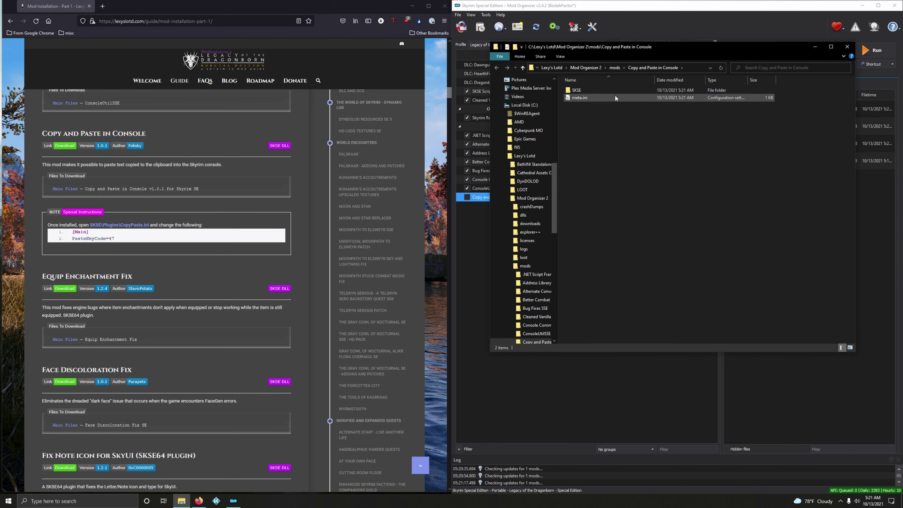
double_click(579, 90)
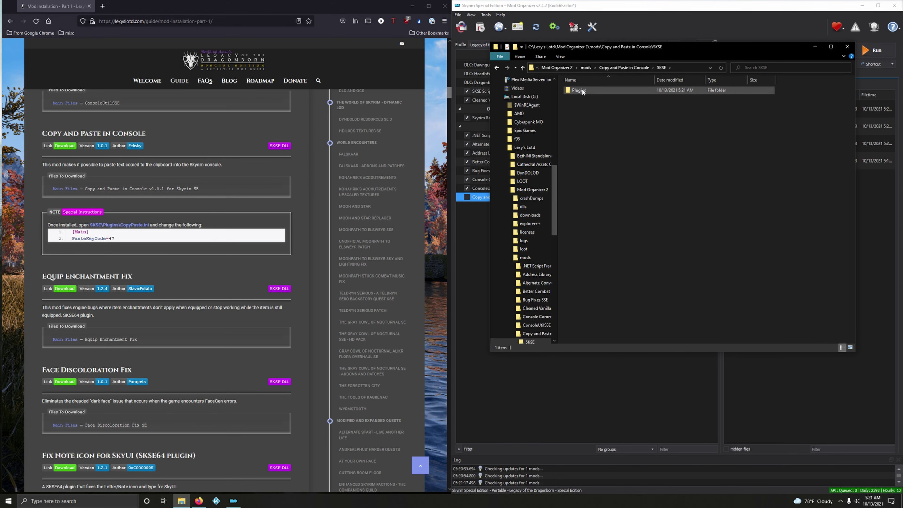
double_click(582, 91)
double_click(590, 98)
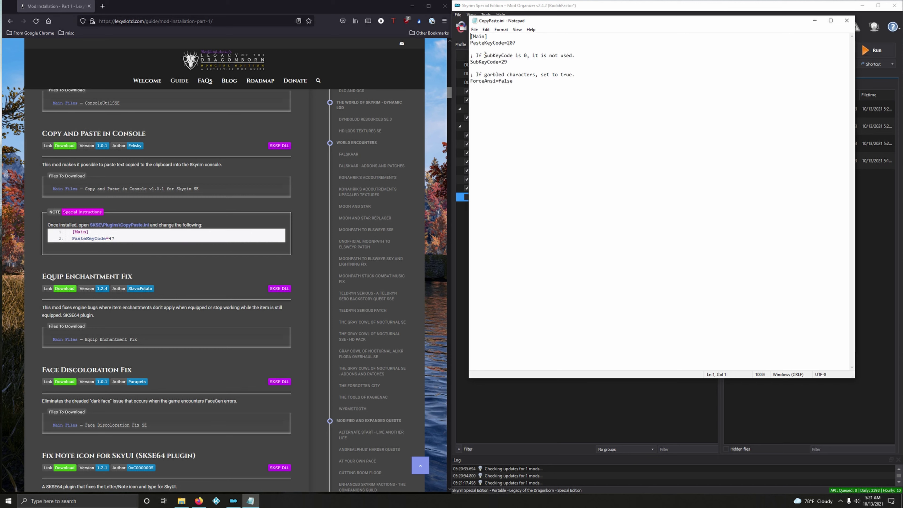
Set PasteKeyCode to 47 in CopyPaste.ini, save it, and close the file and its folder
double_click(511, 43)
type("47")
left_click(475, 30)
left_click(487, 61)
left_click(847, 20)
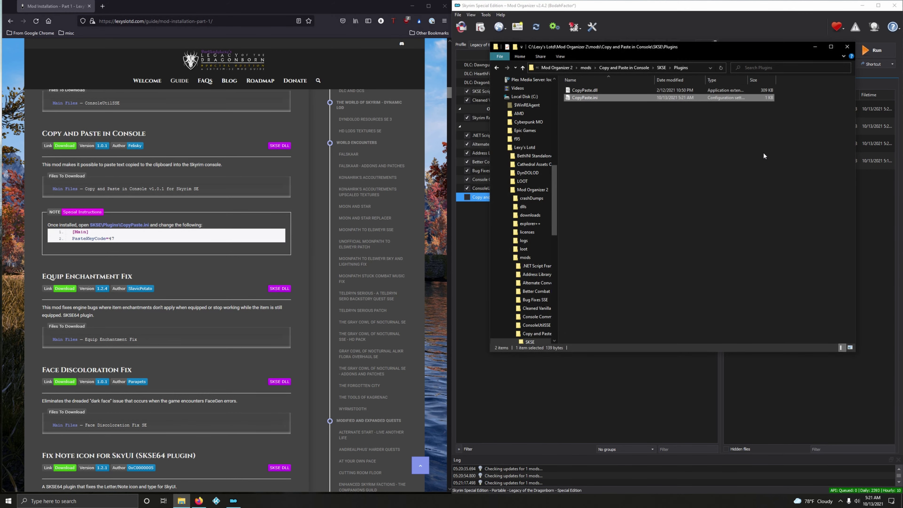
left_click(848, 47)
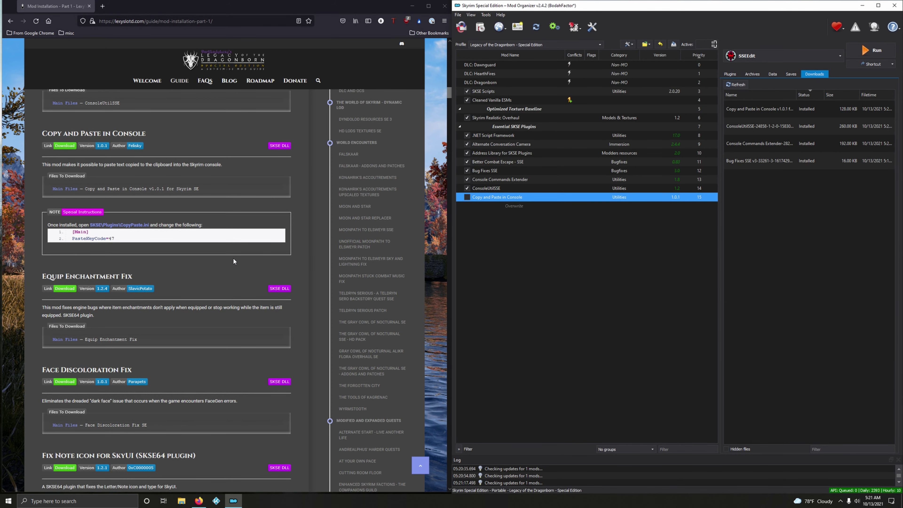
Open the Equip Enchantment Fix page from the guide and download its main file to the mod manager
scroll(233, 259, "down", 3)
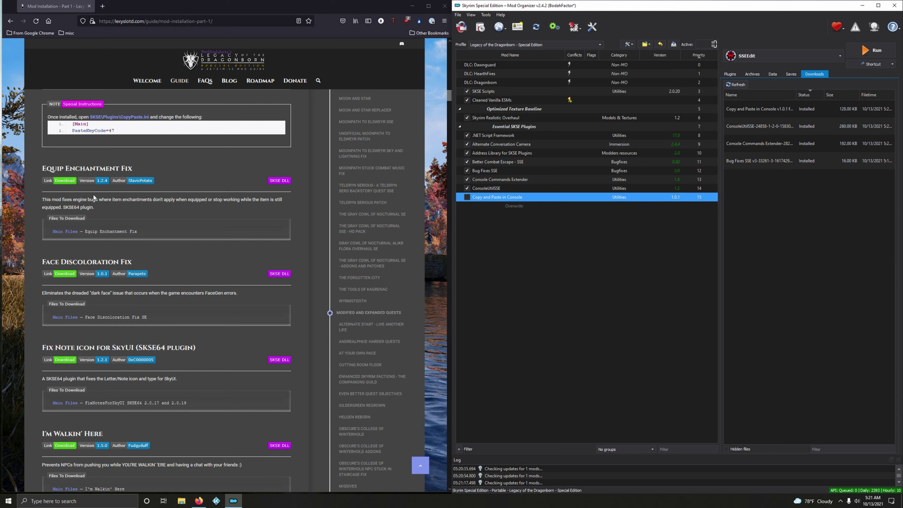
left_click(65, 181)
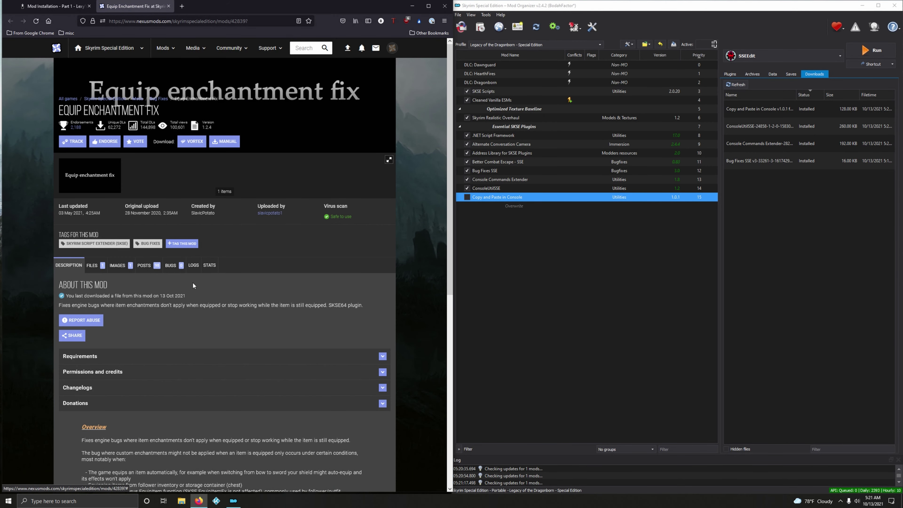
left_click(92, 265)
left_click(123, 356)
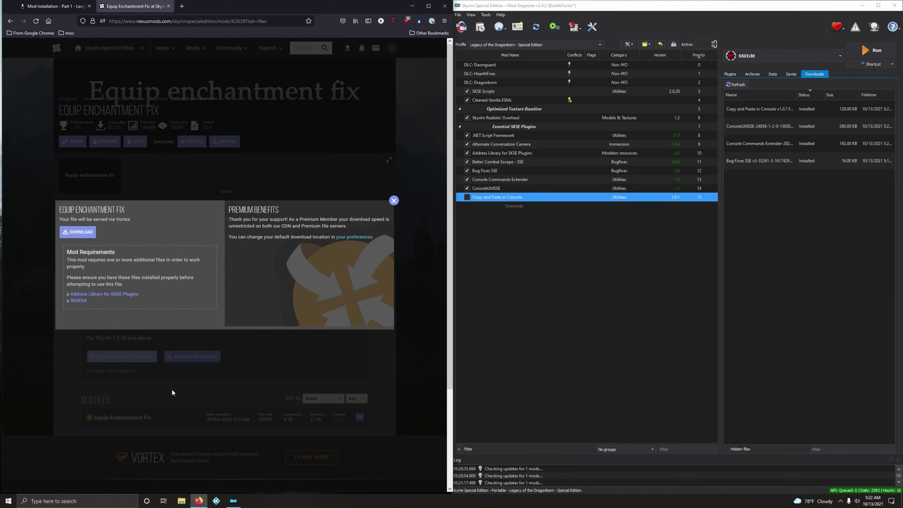
left_click(78, 232)
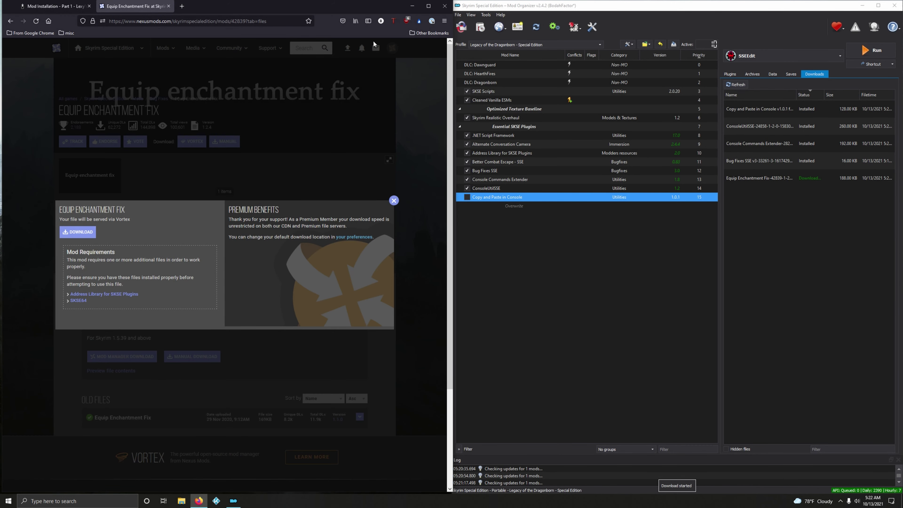
Close the Nexus page, install Equip Enchantment Fix under its suggested name, and enable it together with Copy and Paste in Console
left_click(169, 7)
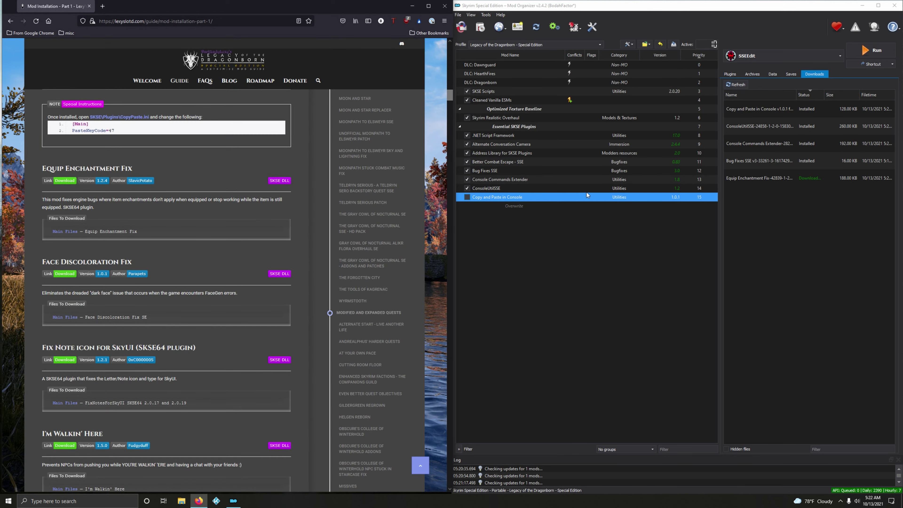
double_click(755, 178)
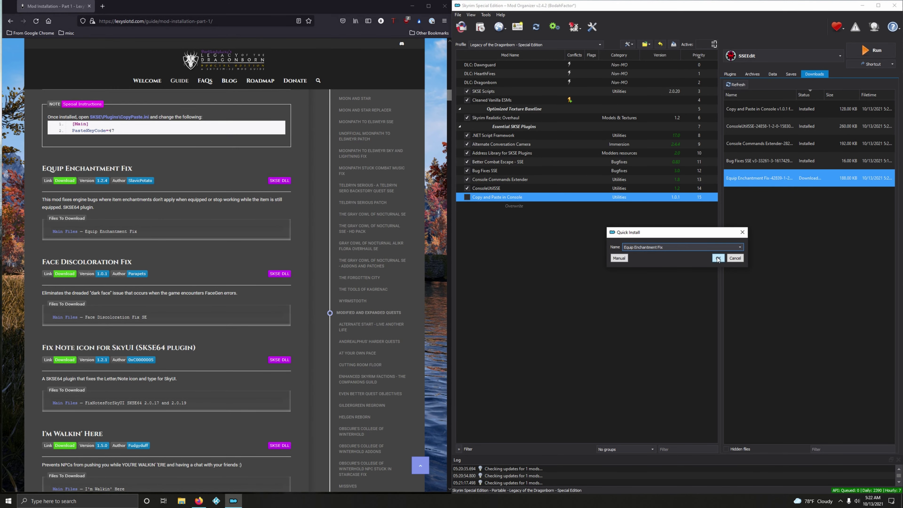
left_click(718, 259)
left_click(467, 206)
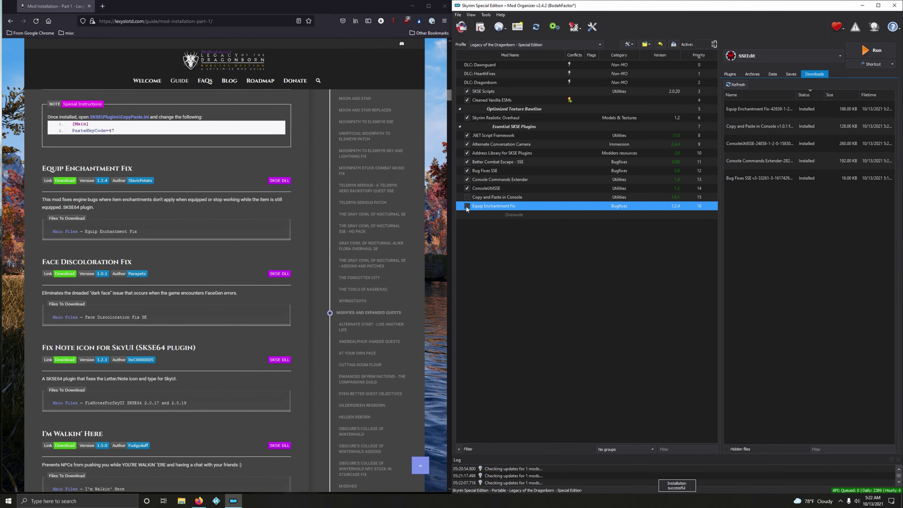
left_click(466, 197)
Open the Face Discoloration Fix page from the guide and download the Face Discoloration Fix SE main file to the mod manager
scroll(275, 335, "down", 2)
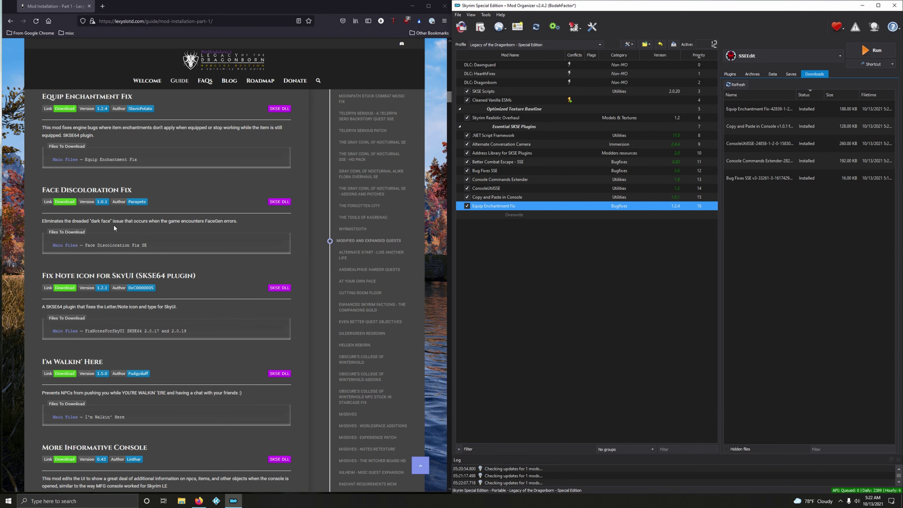
left_click(65, 202)
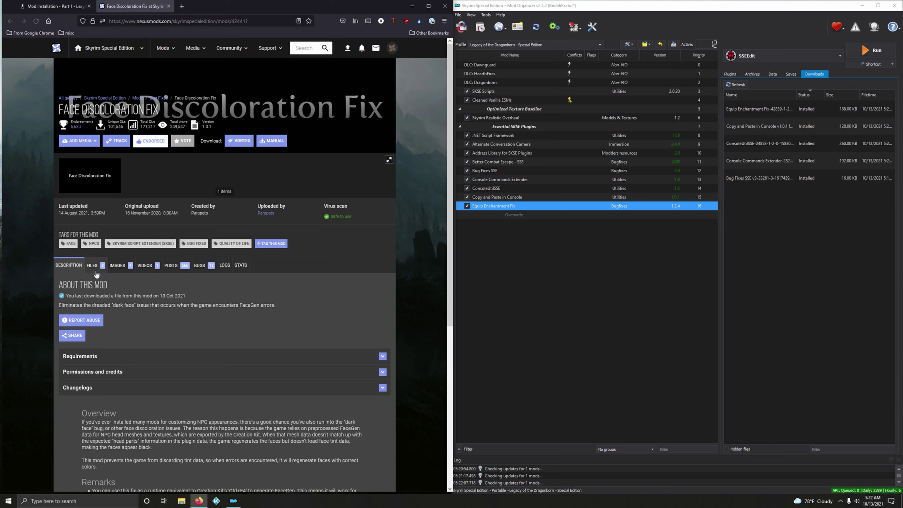
left_click(95, 272)
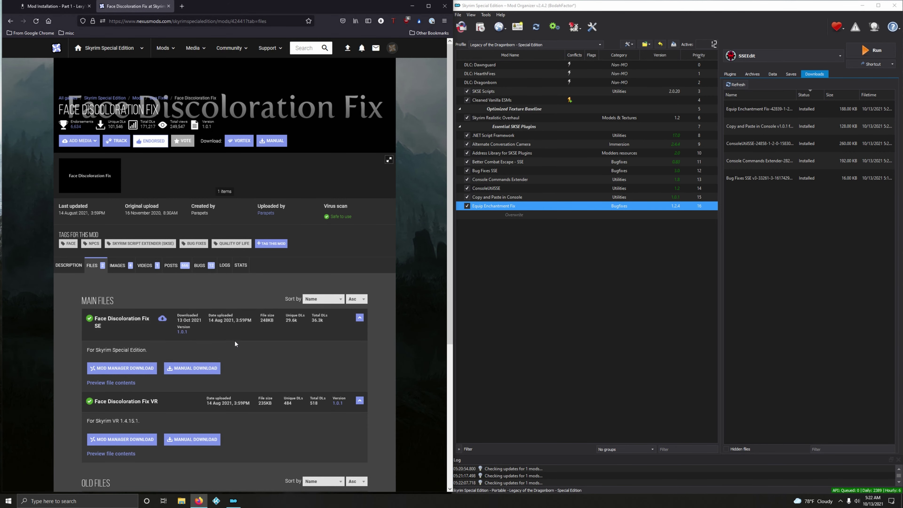
scroll(233, 338, "down", 1)
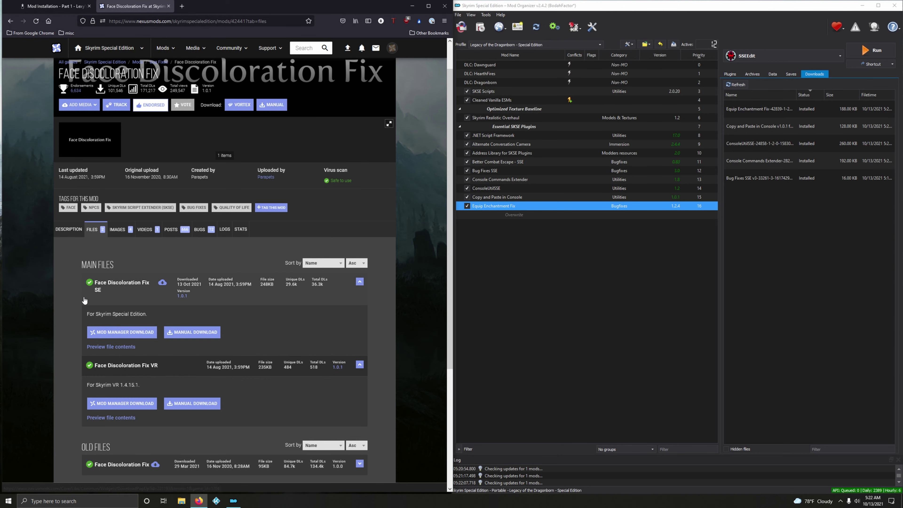
left_click(127, 332)
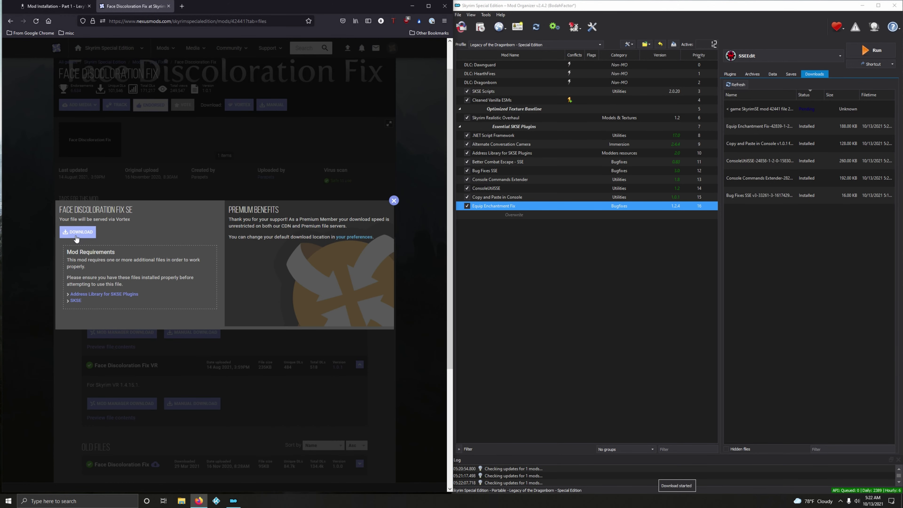
Close the Nexus page, install Face Discoloration Fix under its suggested name, and enable it in the mod list
left_click(168, 6)
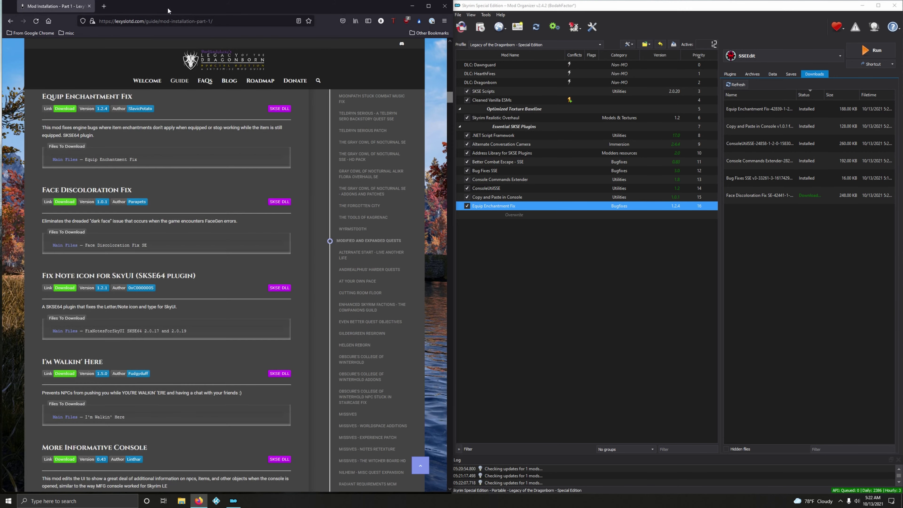
double_click(747, 194)
left_click(726, 259)
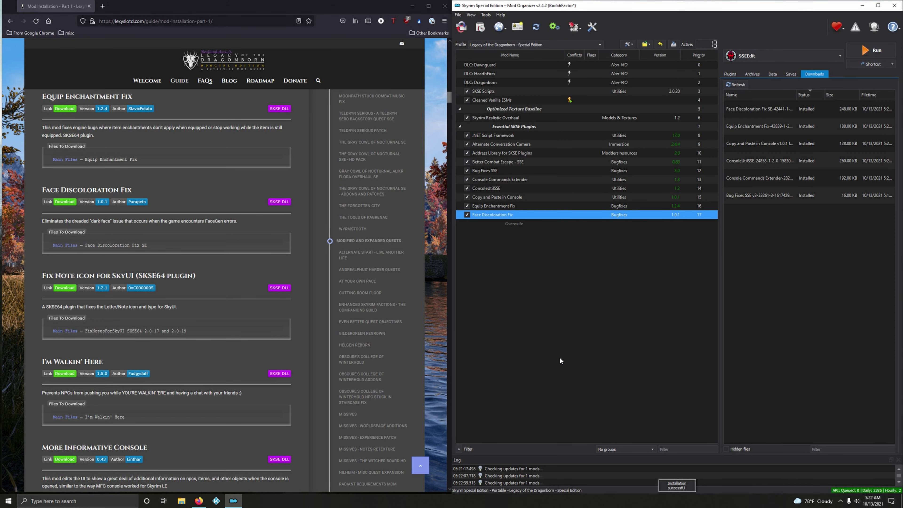
Open the Fix Note icon for SkyUI page from the guide and download FixNotesForSkyUI SKSE64 2.0.17 and 2.0.19 to the mod manager
scroll(250, 395, "down", 3)
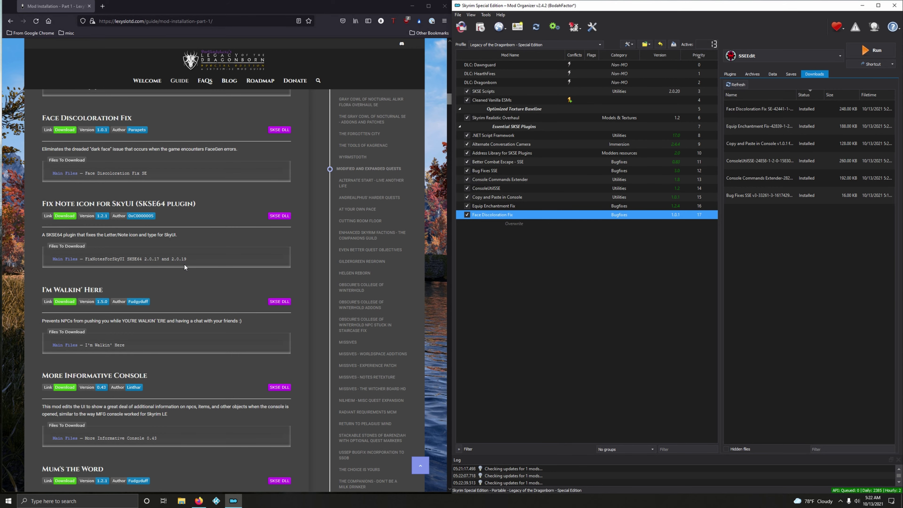
left_click(48, 216)
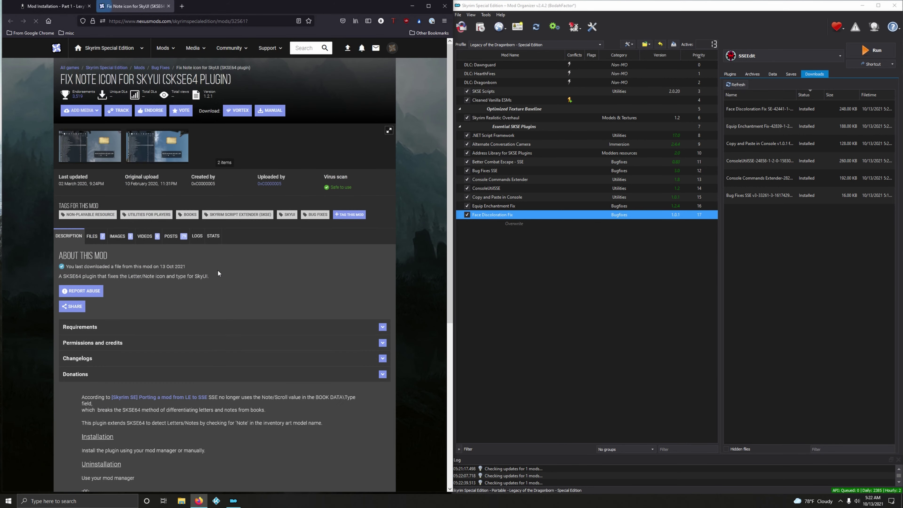
left_click(92, 236)
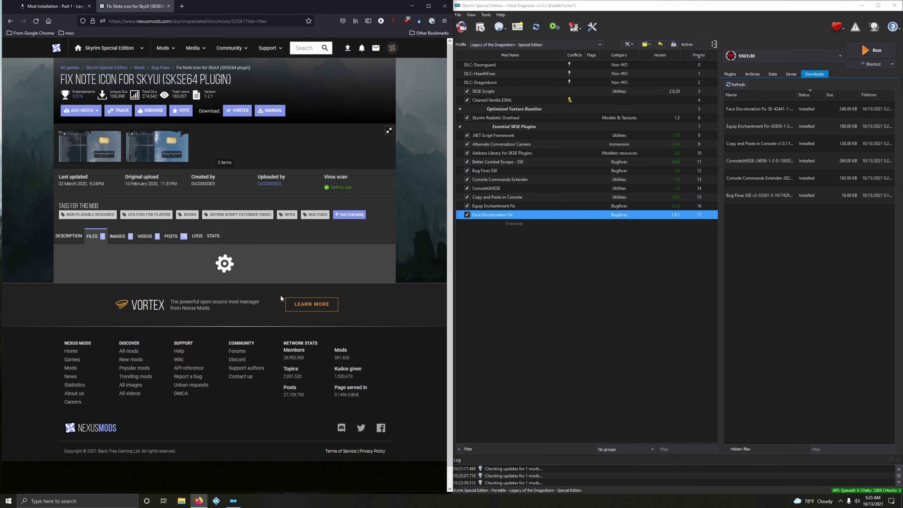
scroll(283, 299, "down", 2)
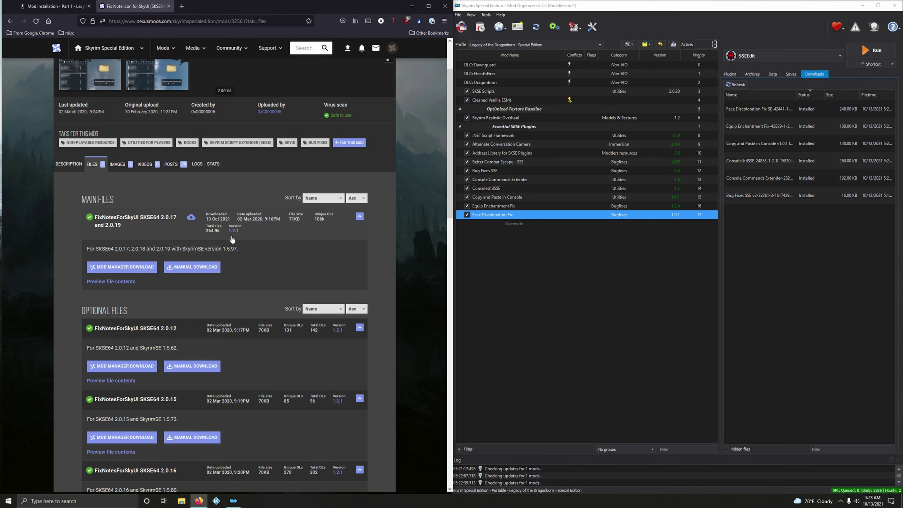
left_click(53, 6)
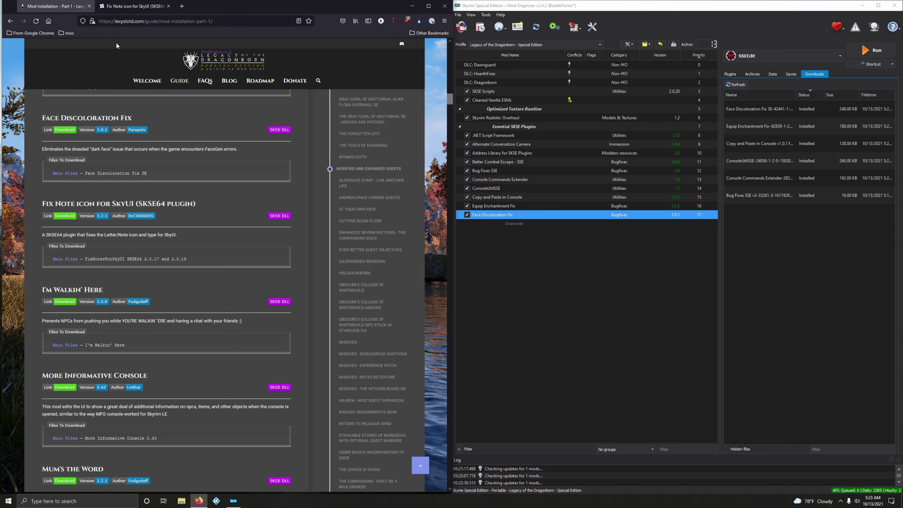
left_click(132, 6)
left_click(127, 270)
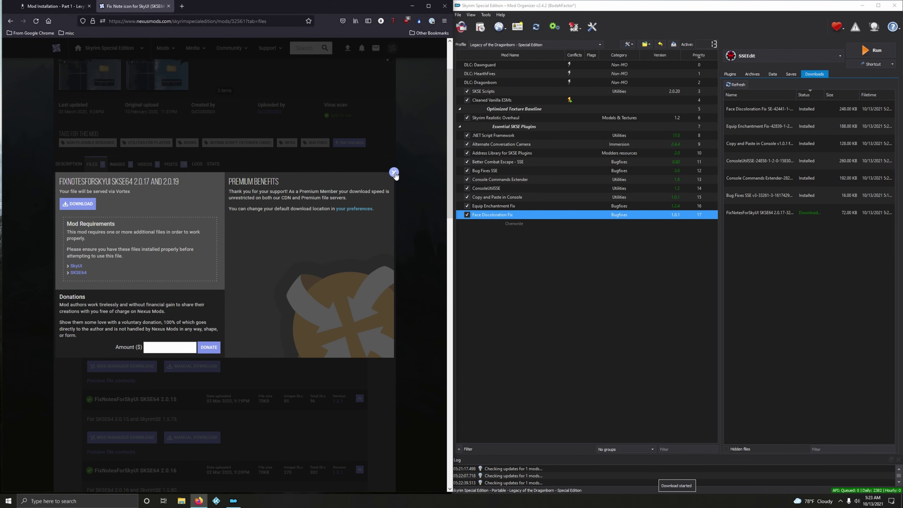
Install Fix Note icon for SkyUI (SKSE64 plugin) under its suggested name, enable it, and close its Nexus page
left_click(394, 173)
double_click(761, 212)
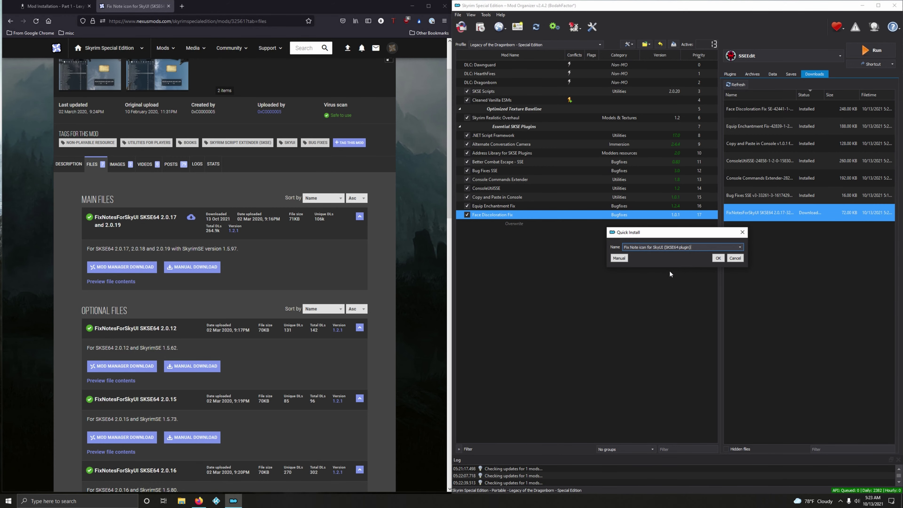
left_click(718, 259)
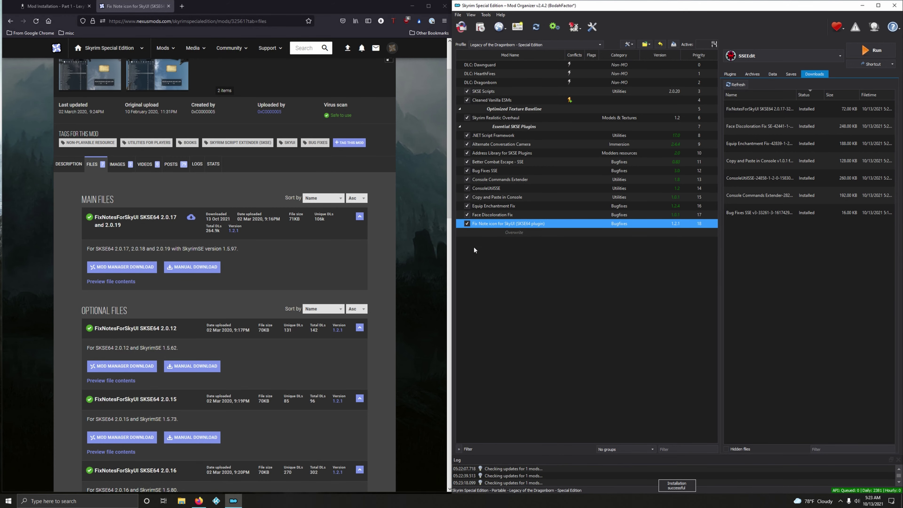
left_click(169, 7)
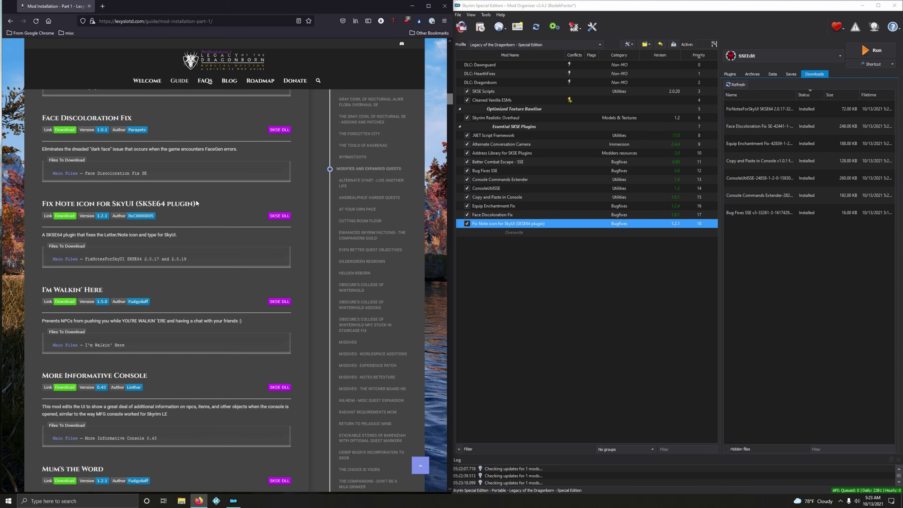
Open the I'm Walkin' Here page from the guide and download its main file to the mod manager
scroll(200, 212, "down", 4)
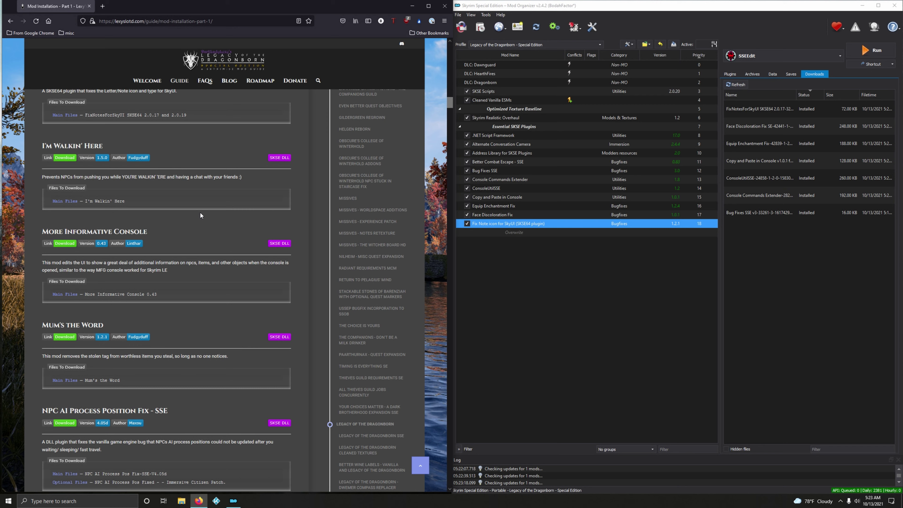
left_click(67, 158)
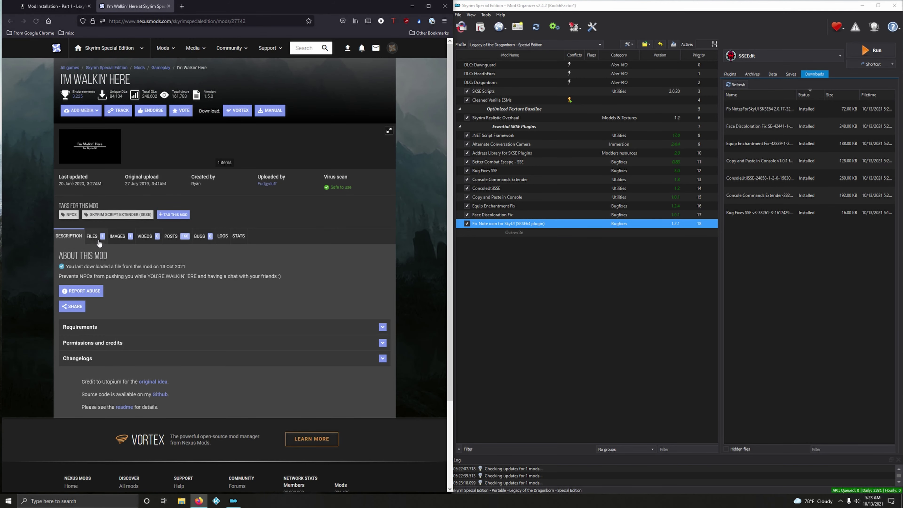
left_click(99, 240)
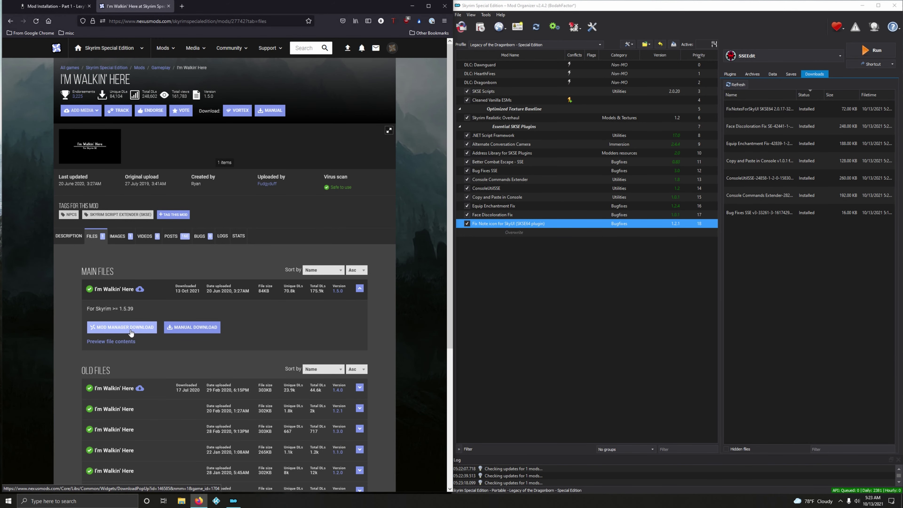
left_click(130, 331)
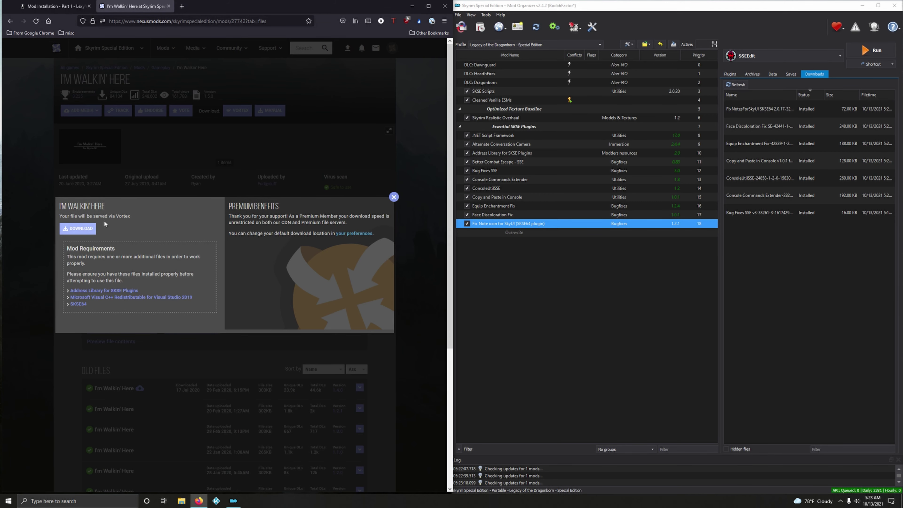
Close the Nexus page, install I'm Walkin' Here under its suggested name, and enable it in the mod list
left_click(169, 6)
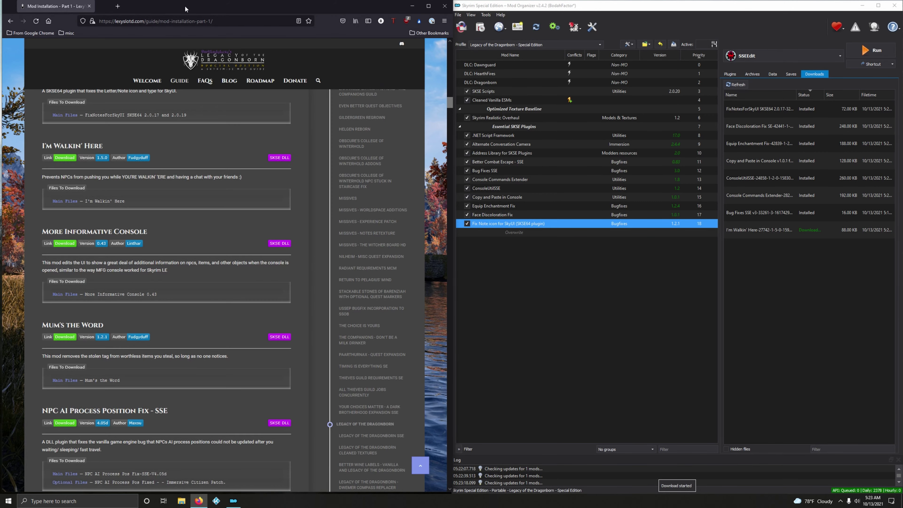
left_click(742, 231)
double_click(742, 232)
left_click(715, 259)
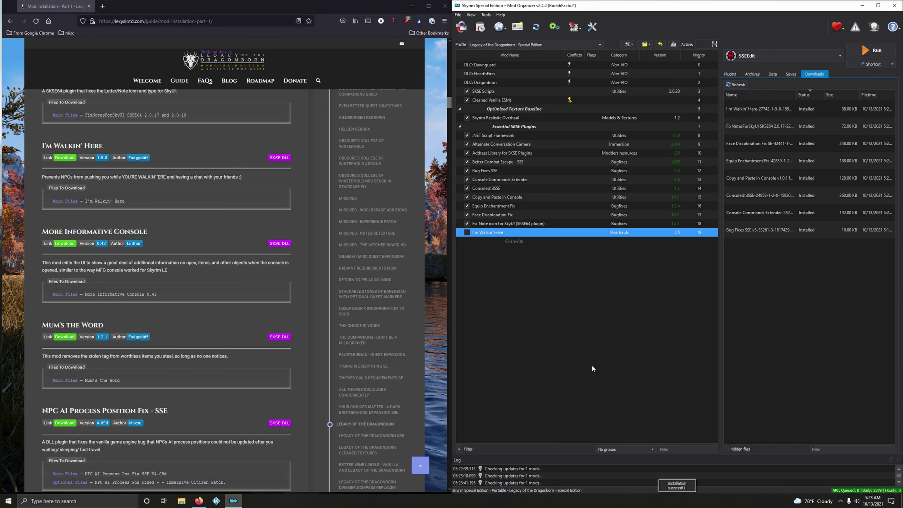
left_click(467, 233)
Open the More Informative Console page from the guide and download the More Informative Console 0.43 main file to the mod manager
scroll(238, 351, "down", 2)
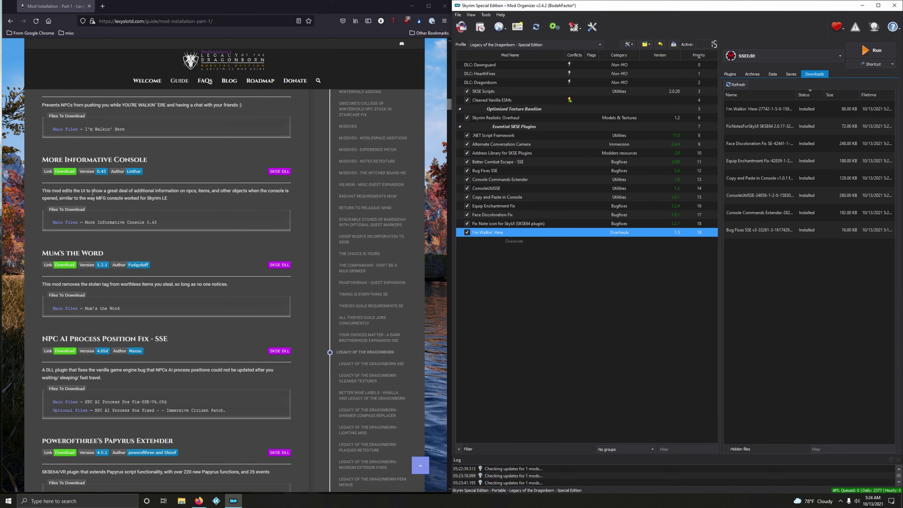
left_click(68, 173)
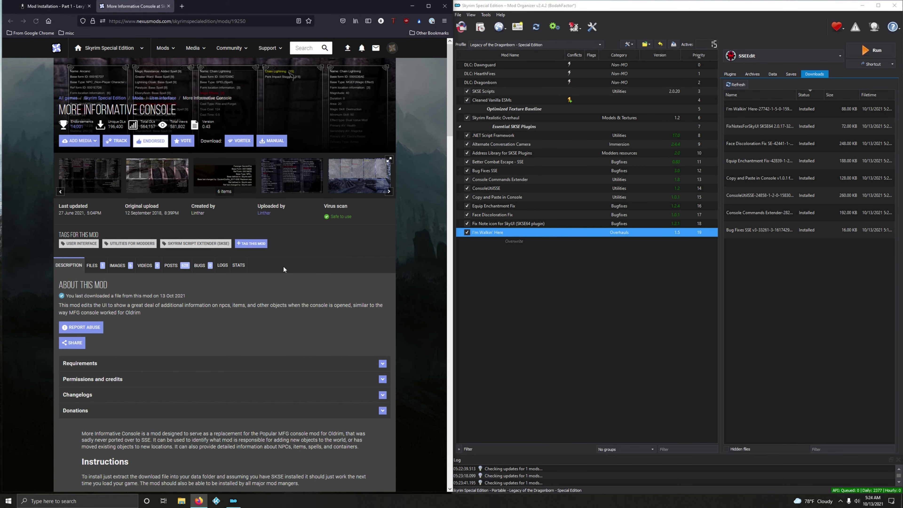
left_click(100, 269)
scroll(140, 264, "down", 3)
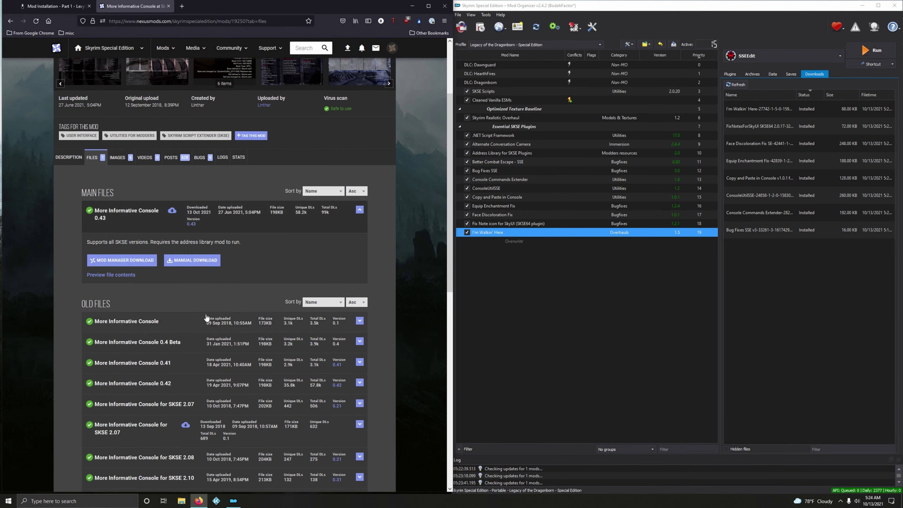
left_click(140, 264)
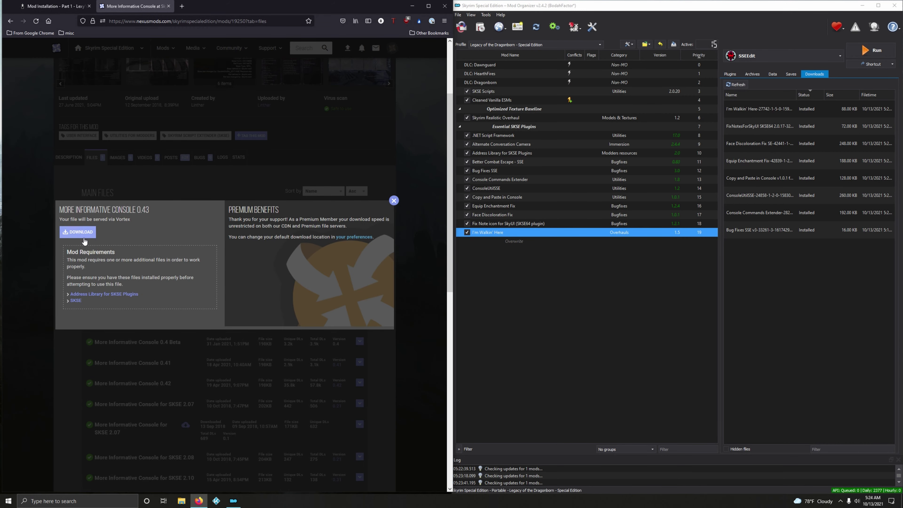
left_click(394, 200)
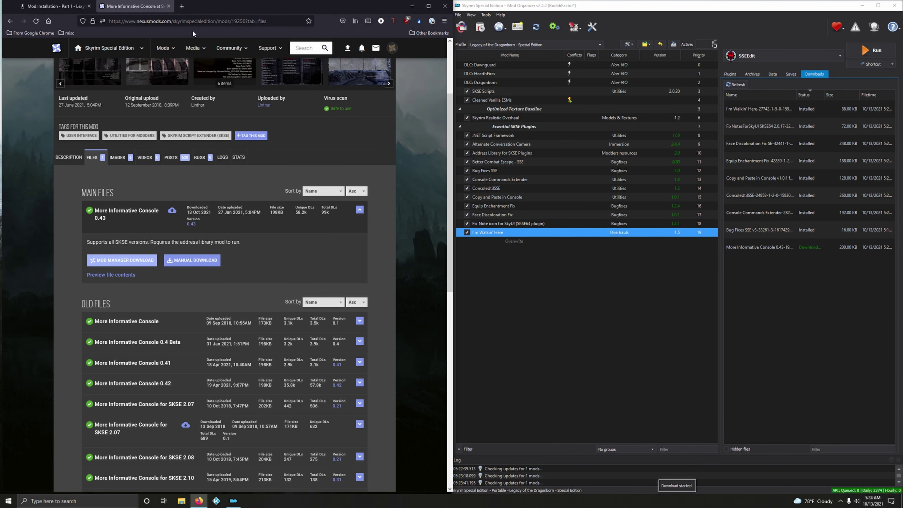
Close the Nexus page, install More Informative Console under its suggested name, and enable it in the mod list
left_click(168, 6)
double_click(731, 248)
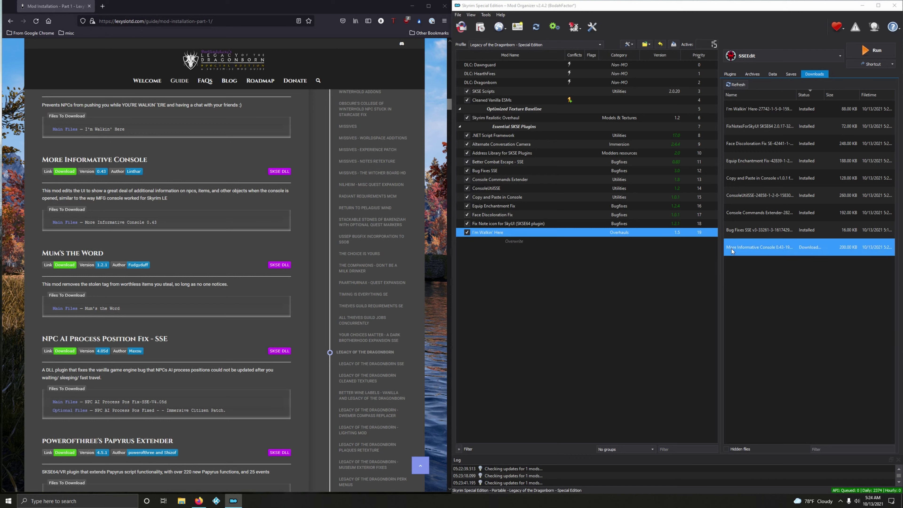
left_click(717, 258)
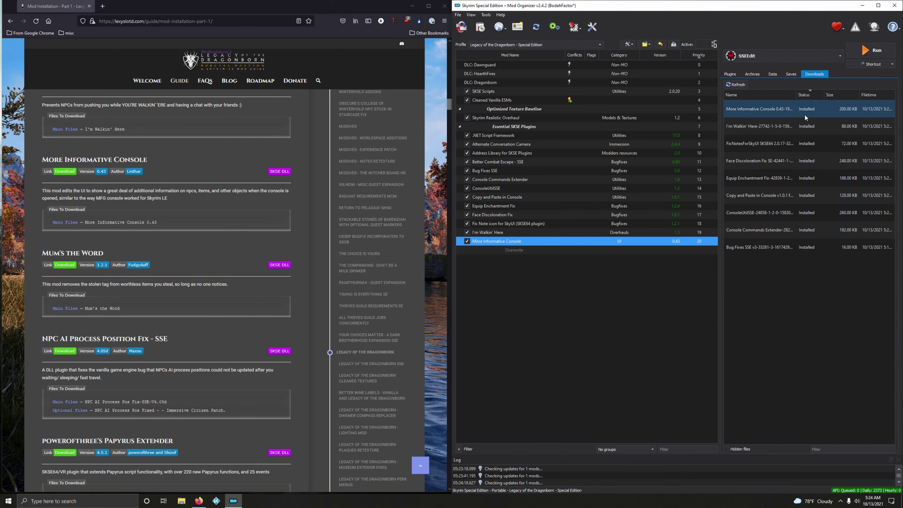
Delete all installed downloads from the download list and from disk
right_click(769, 202)
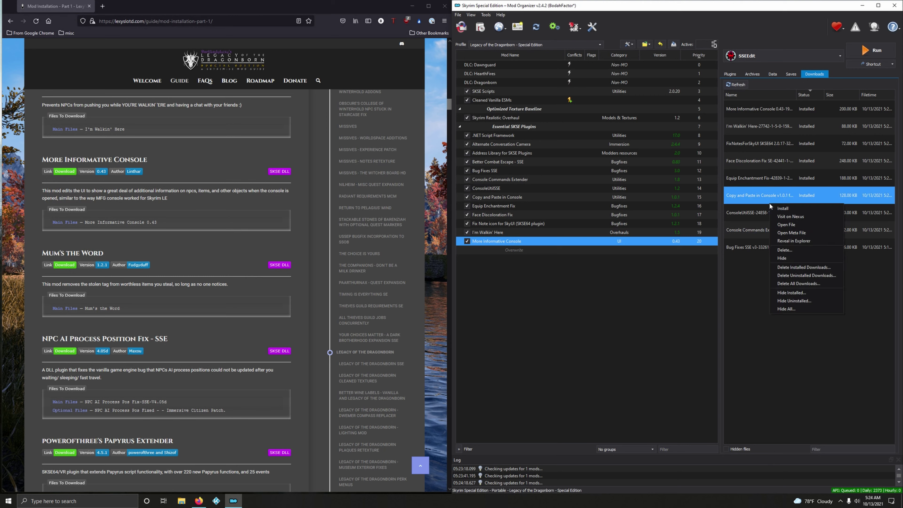
left_click(791, 267)
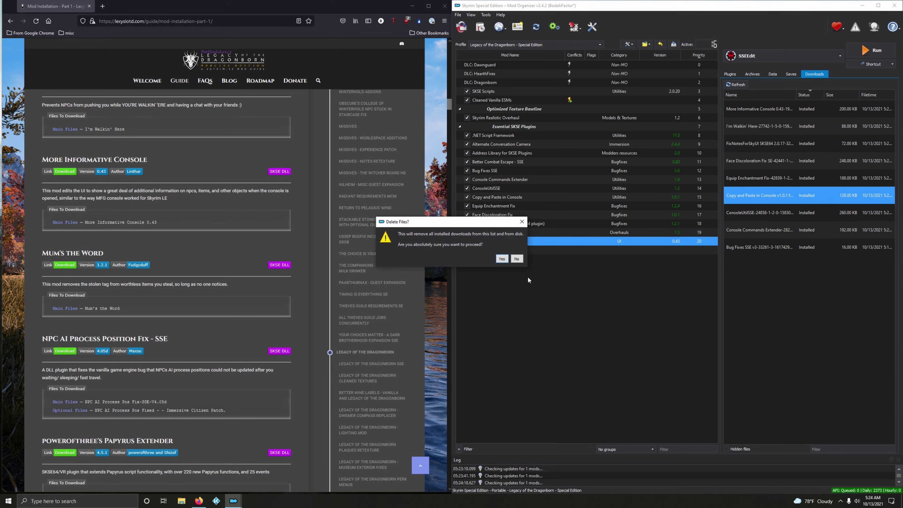
left_click(501, 259)
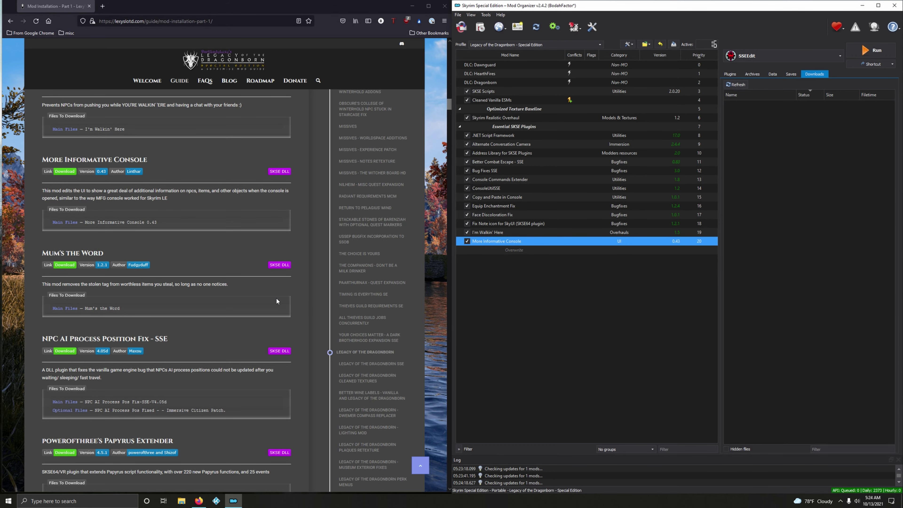
Open the Mum's the Word page from the guide and download its main file to the mod manager
scroll(275, 297, "down", 2)
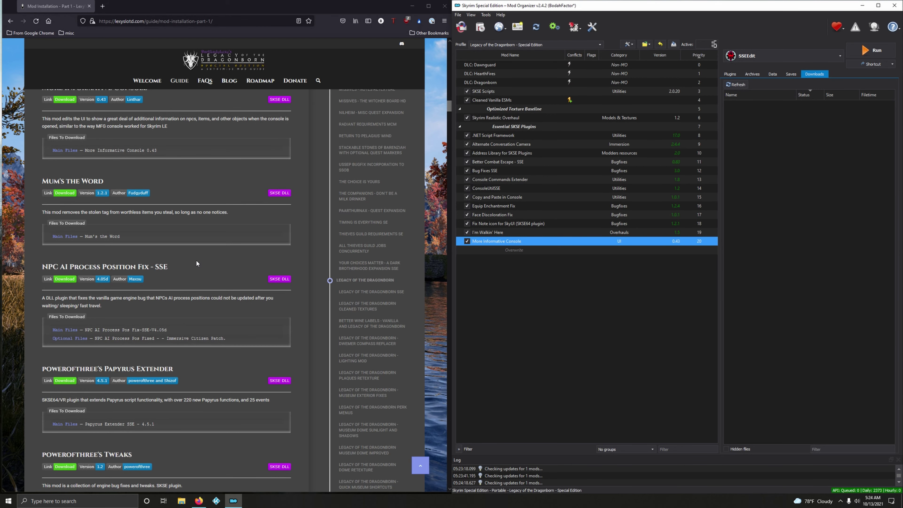
scroll(194, 251, "down", 1)
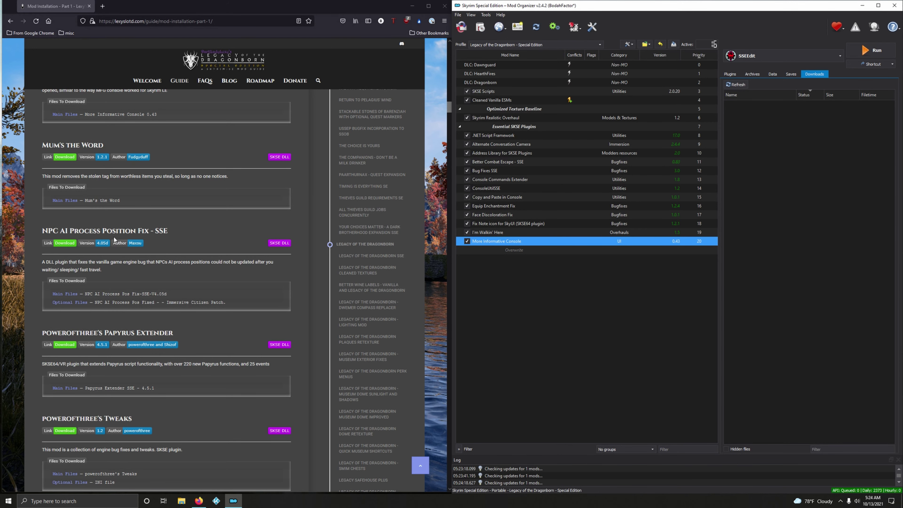
left_click(71, 159)
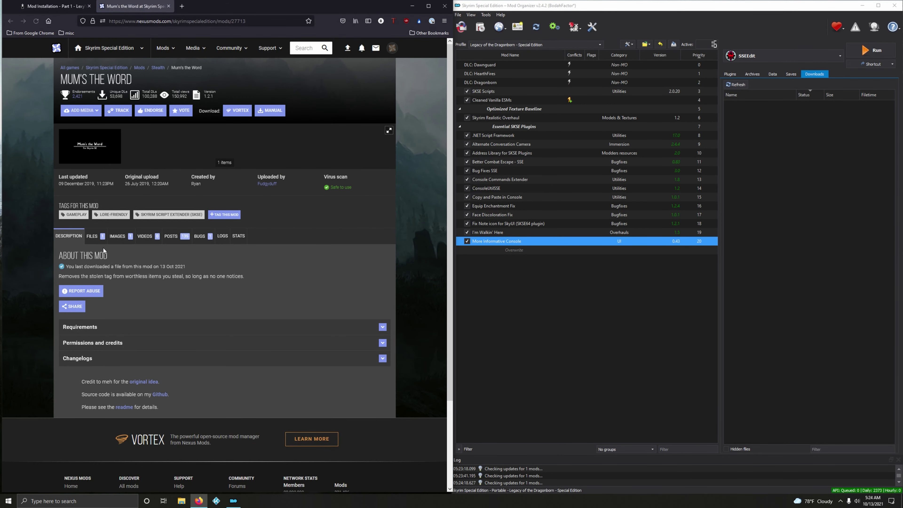
left_click(95, 236)
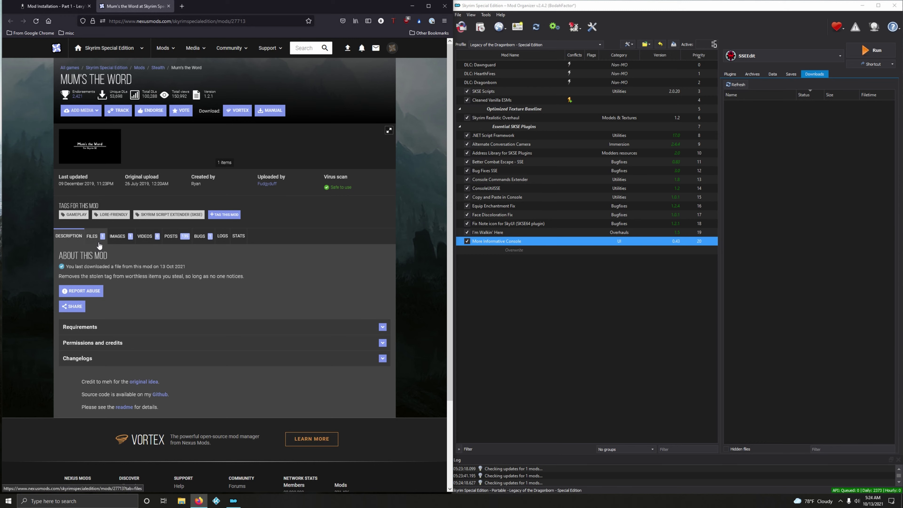
left_click(122, 334)
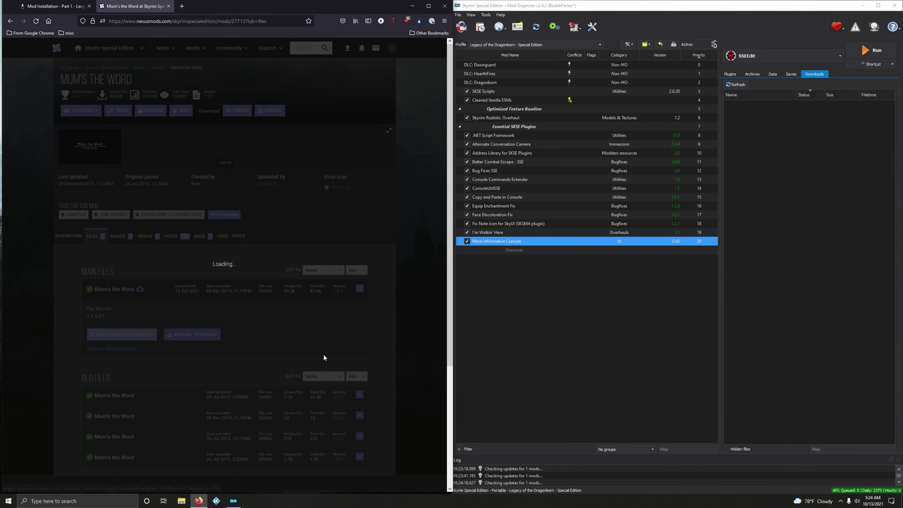
left_click(78, 236)
left_click(393, 203)
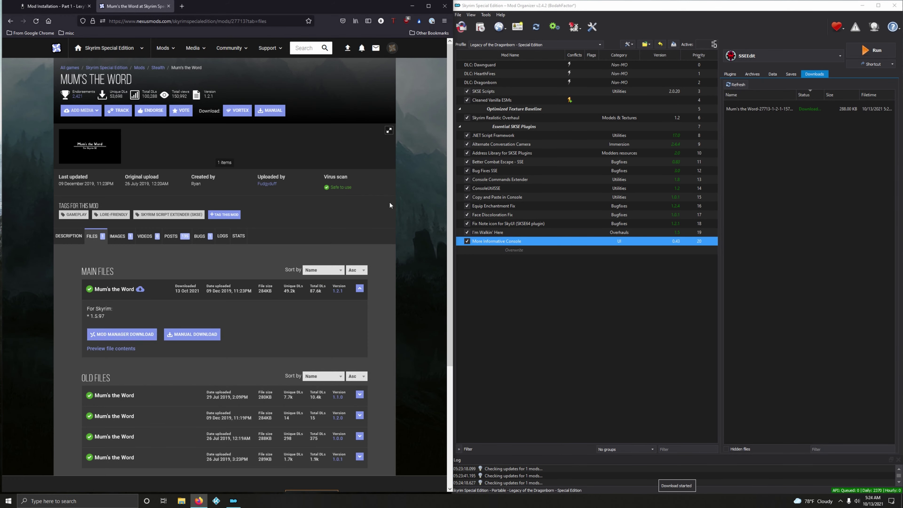
Close the Nexus page, install Mum's the Word under its suggested name, and enable it in the mod list
left_click(167, 6)
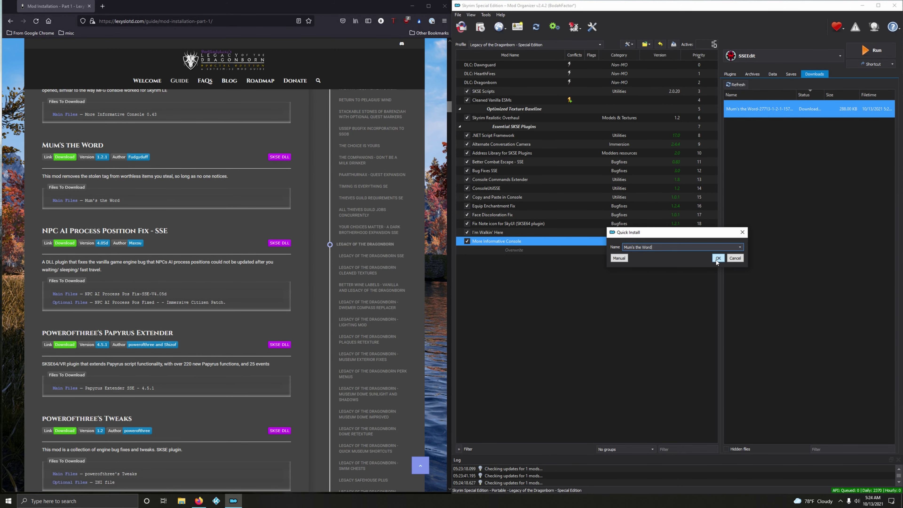
left_click(718, 259)
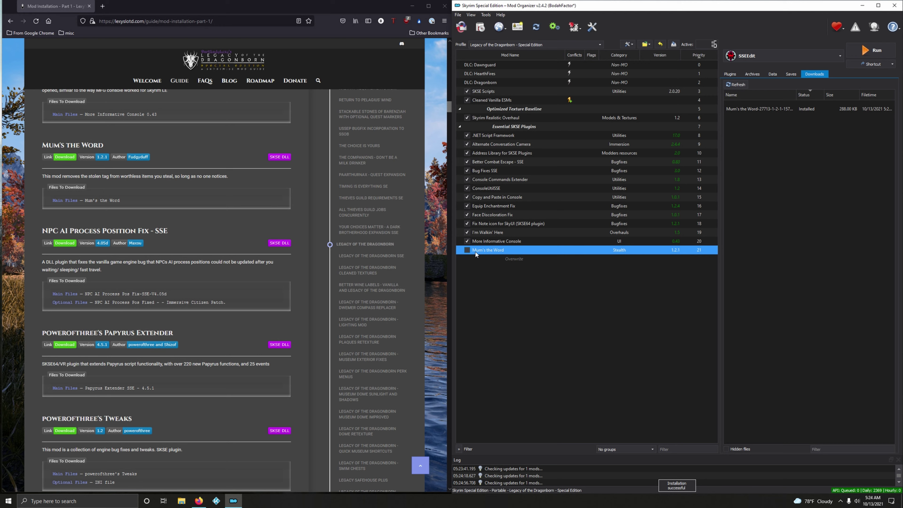
left_click(467, 250)
Open the NPC AI Process Position Fix - SSE page from the guide and download the NPC AI Process Pos Fix-SSE-V4.05d main file to the mod manager
scroll(250, 271, "down", 2)
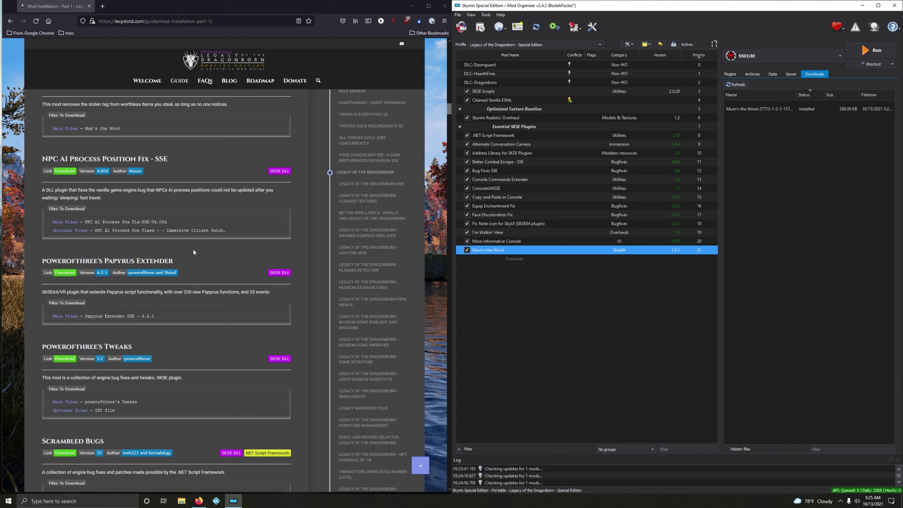
left_click(69, 172)
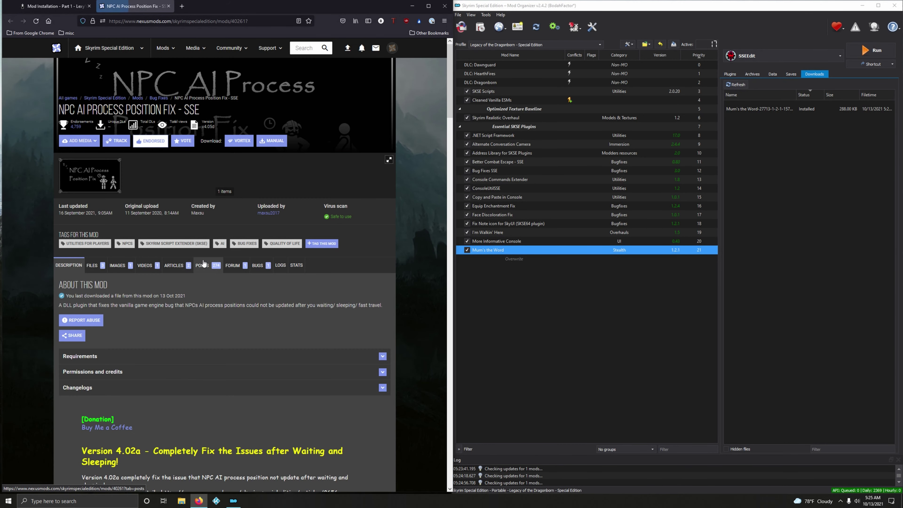
left_click(92, 266)
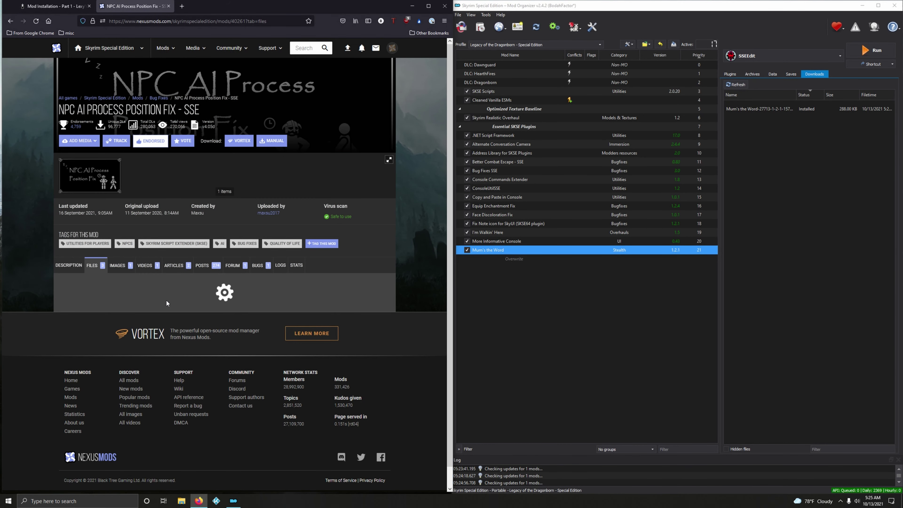
scroll(180, 298, "down", 3)
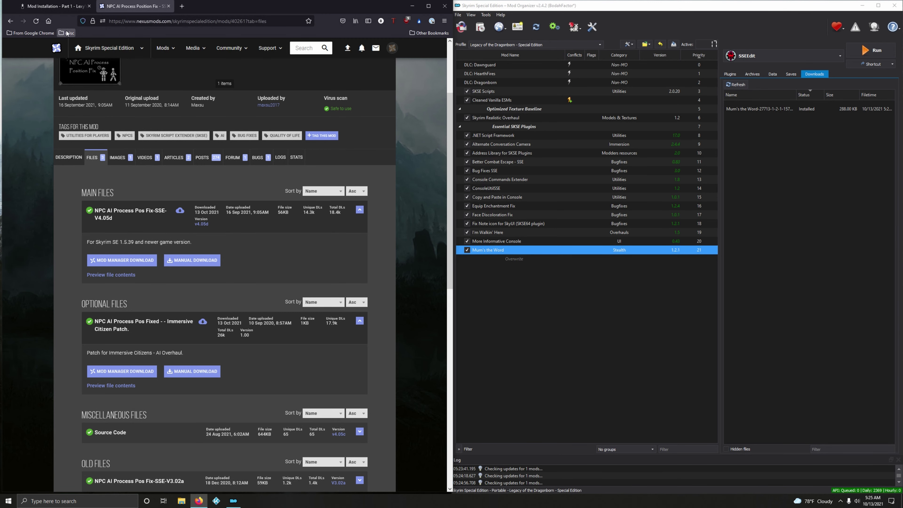
left_click(53, 6)
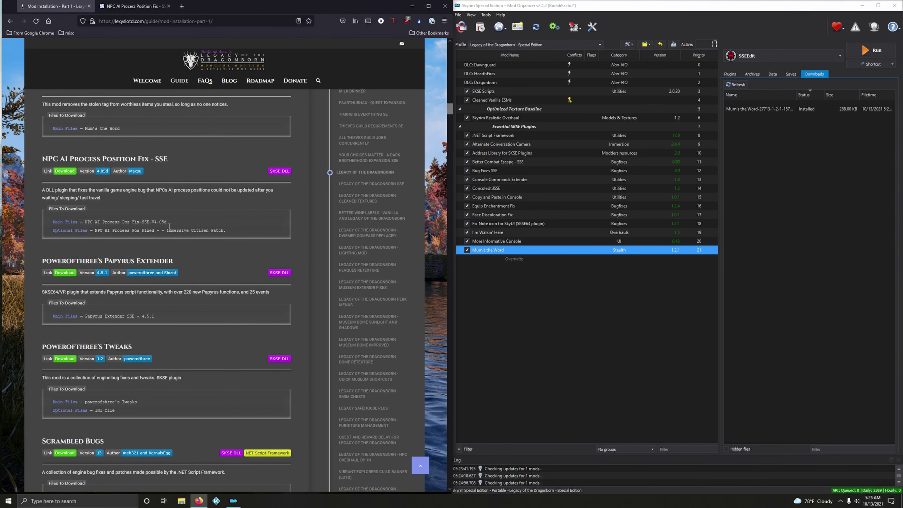
left_click(156, 6)
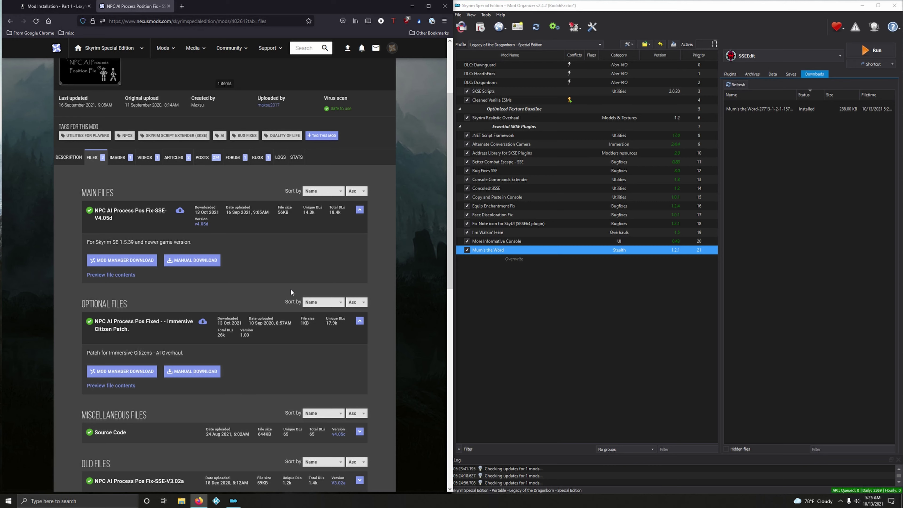
left_click(136, 260)
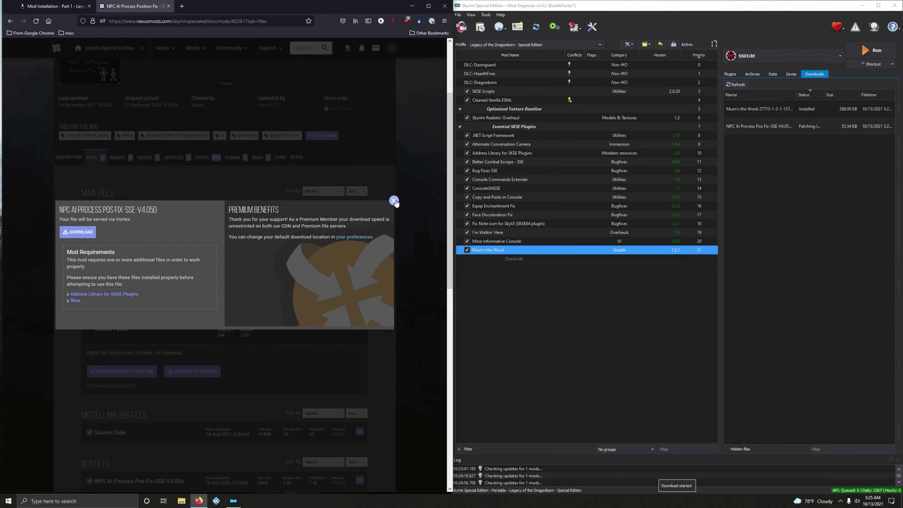
left_click(394, 201)
Install NPC AI Process Position Fix - SSE under its suggested name and enable it in the mod list
double_click(766, 126)
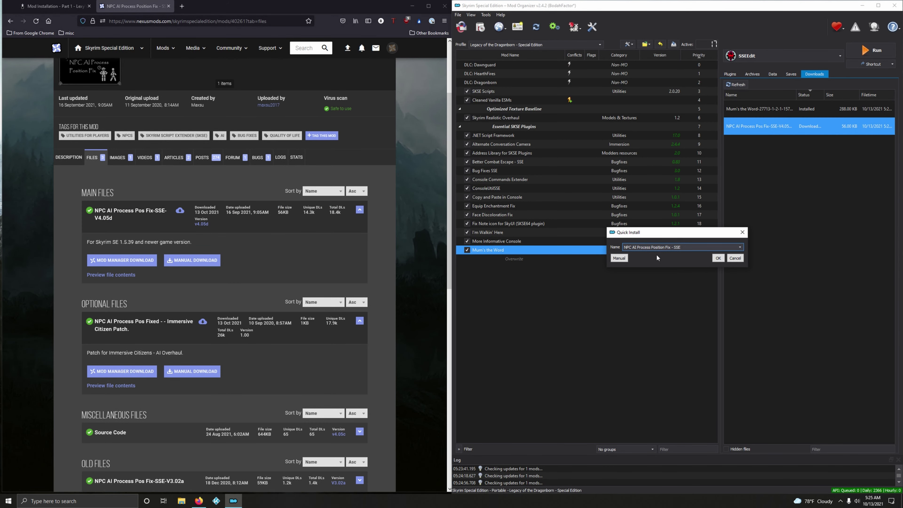
left_click(717, 259)
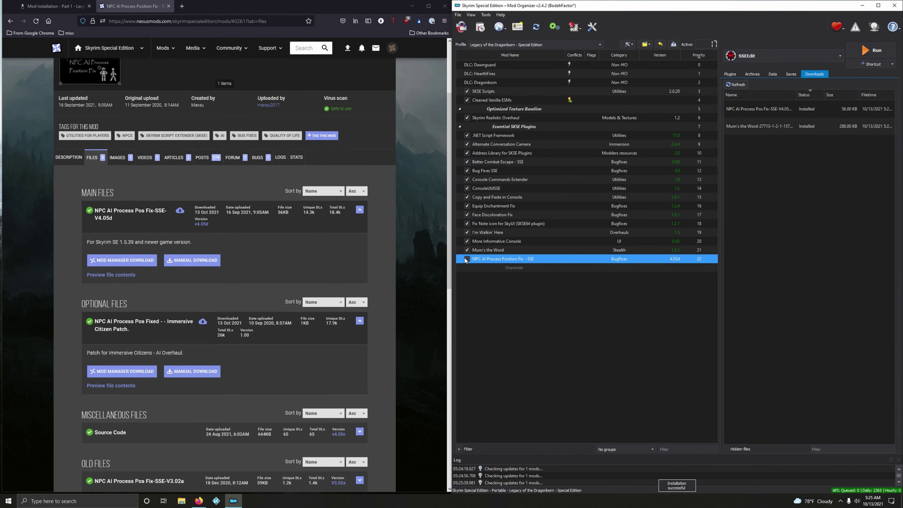
left_click(466, 259)
Download the optional NPC AI Process Pos Fixed - - Immersive Citizen Patch file to the mod manager
scroll(141, 223, "down", 3)
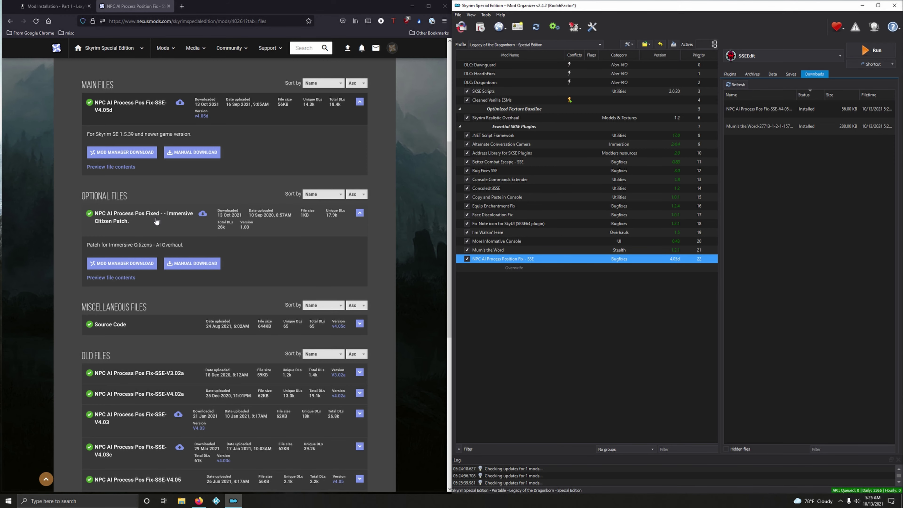
left_click(148, 264)
left_click(77, 231)
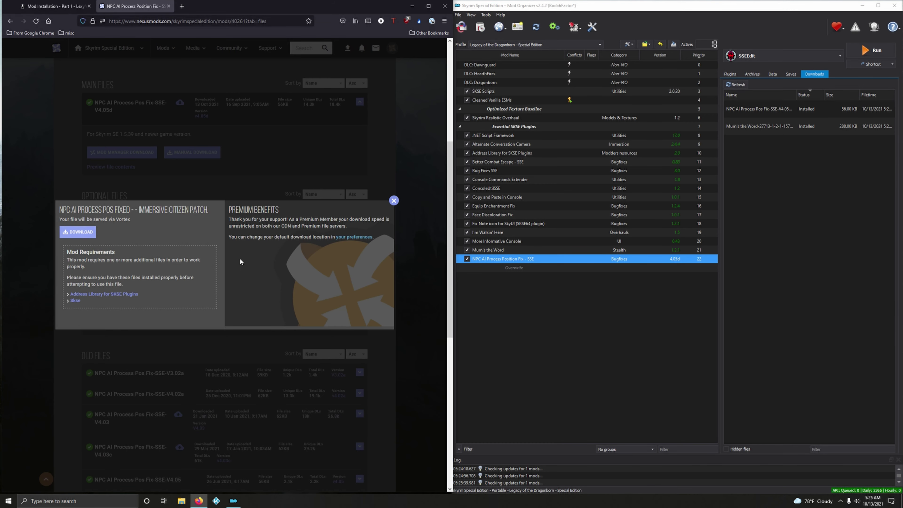
left_click(394, 200)
Install the optional patch as "NPC AI Process Pos Fixed - - Immersive Citizen Patch", enable it in the mod list, and close its Nexus page
double_click(757, 145)
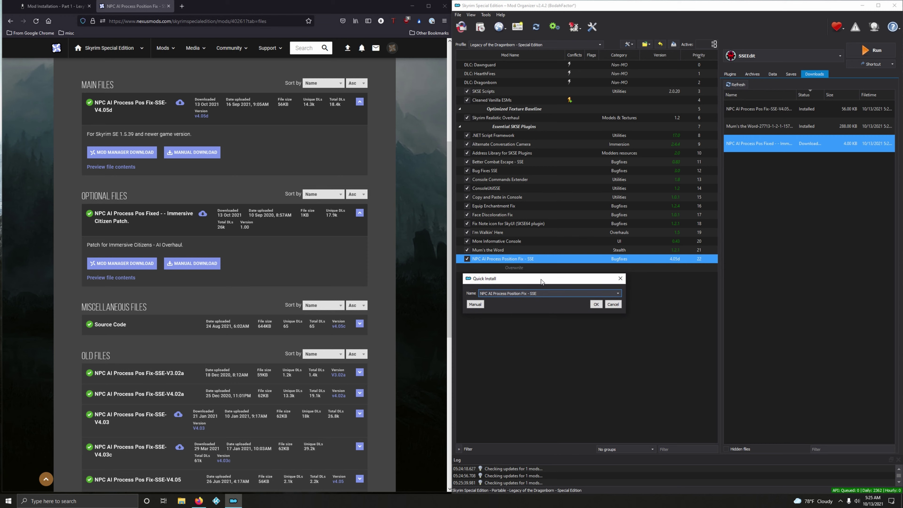
left_click(618, 294)
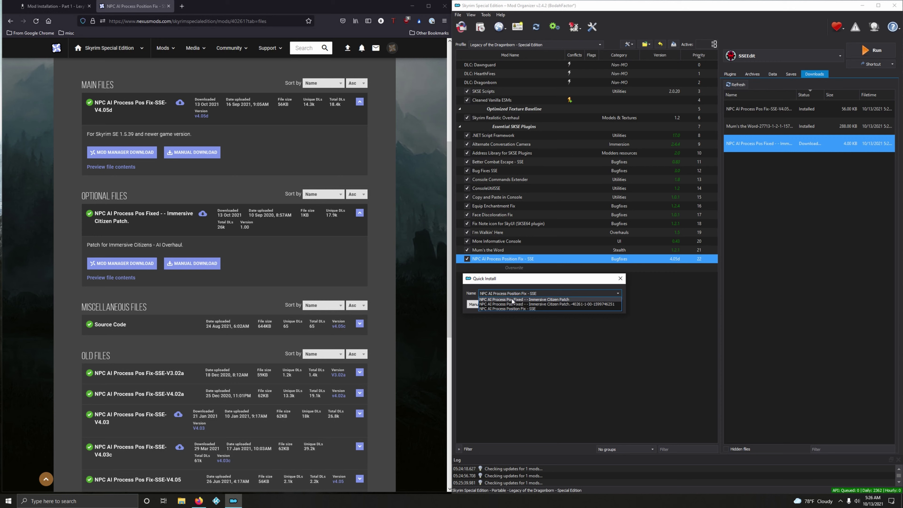
left_click(560, 300)
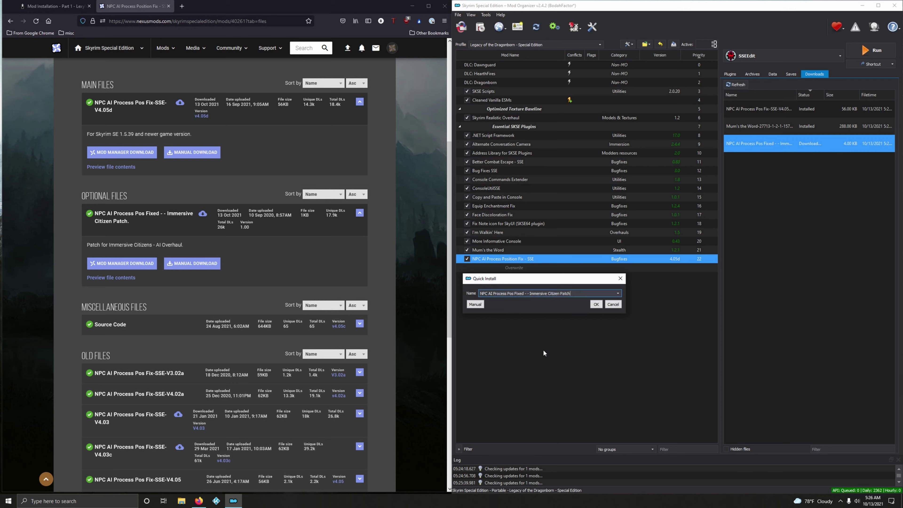
left_click(592, 305)
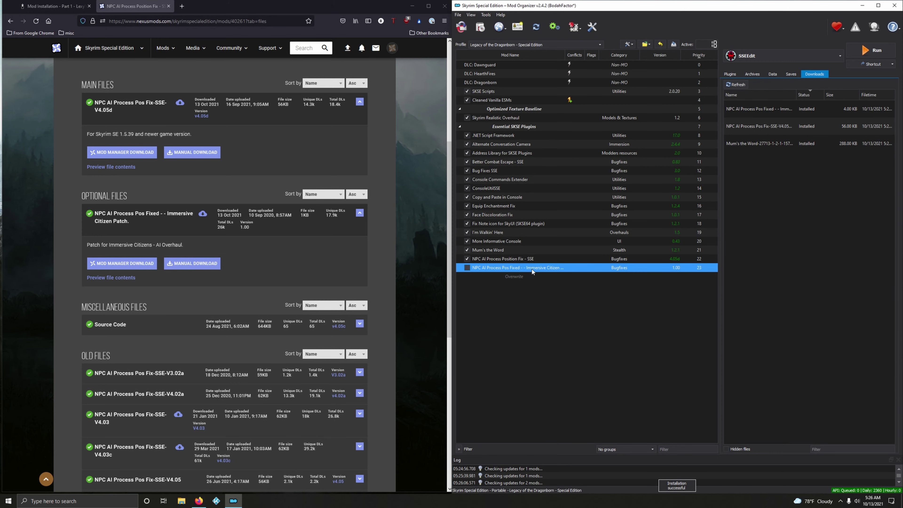
left_click(467, 267)
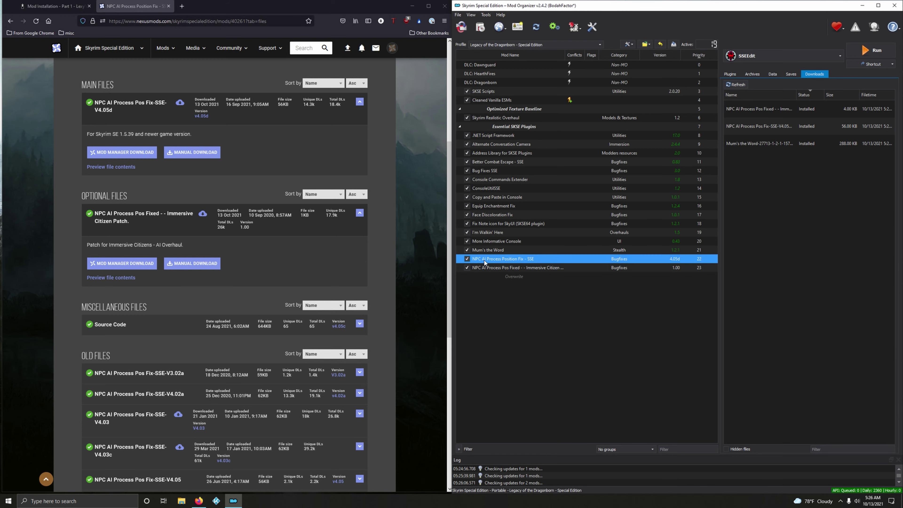
left_click(488, 267)
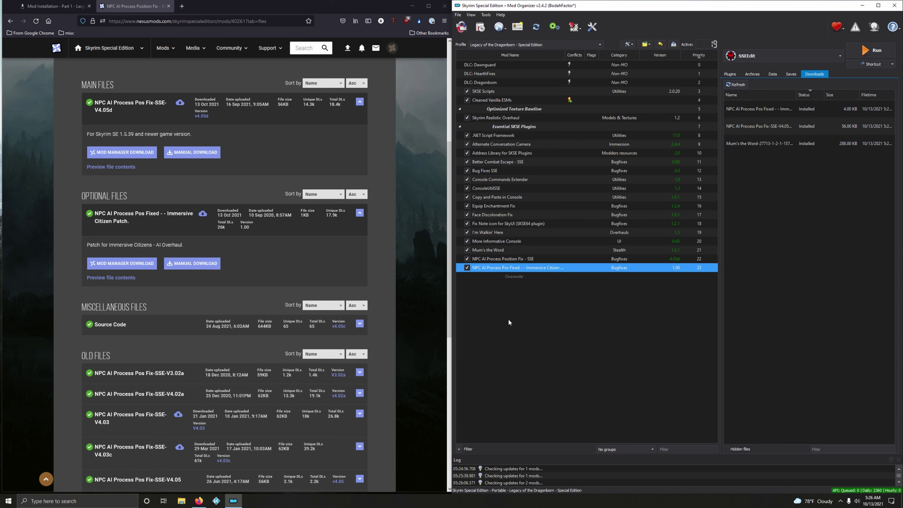
left_click(169, 6)
Open the powerofthree's Papyrus Extender page from the guide and download the Papyrus Extender SSE - 4.5.1 main file to the mod manager
scroll(224, 220, "down", 1)
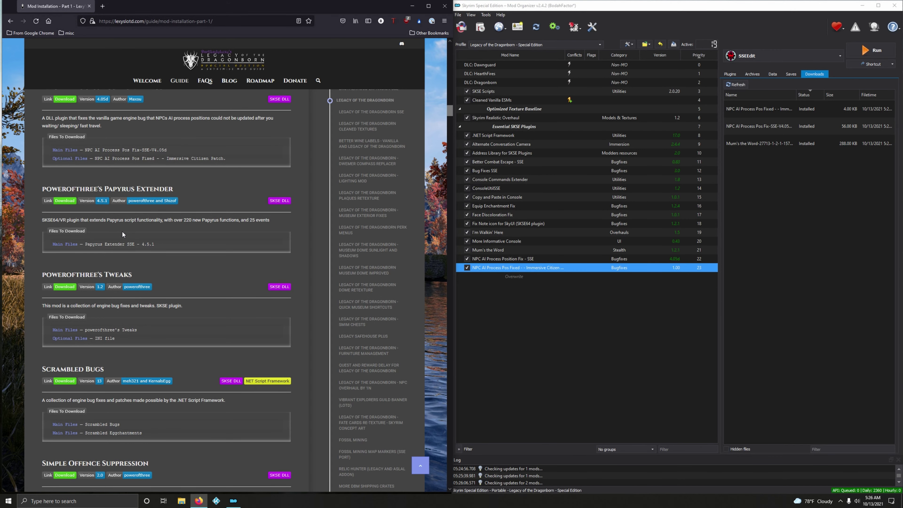
left_click(65, 201)
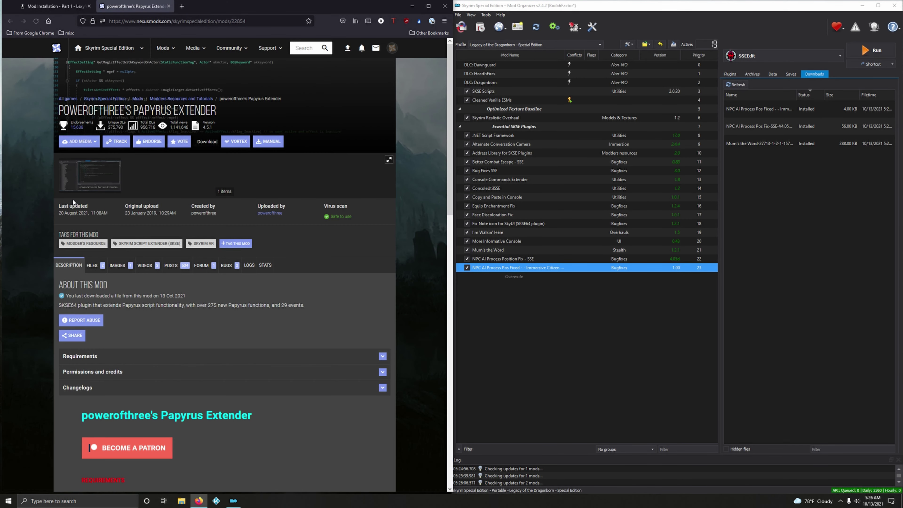
left_click(94, 265)
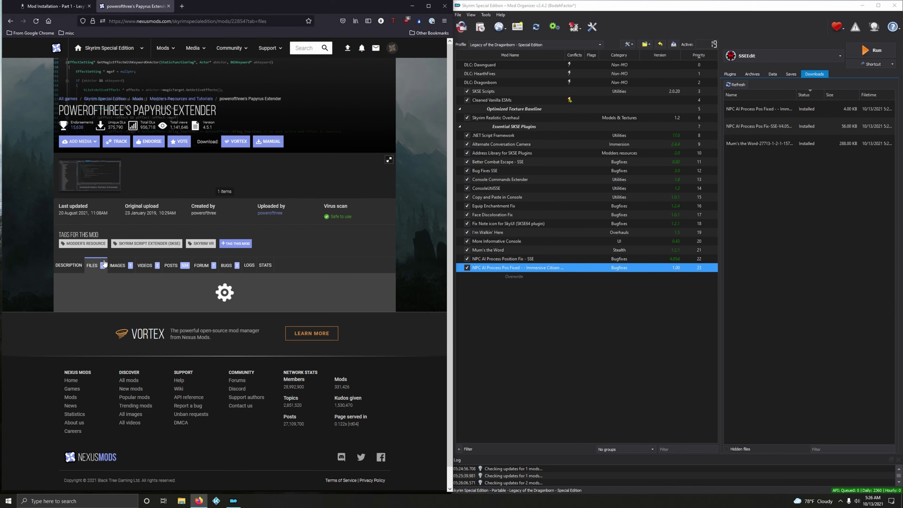
scroll(199, 226, "down", 2)
scroll(199, 226, "down", 2)
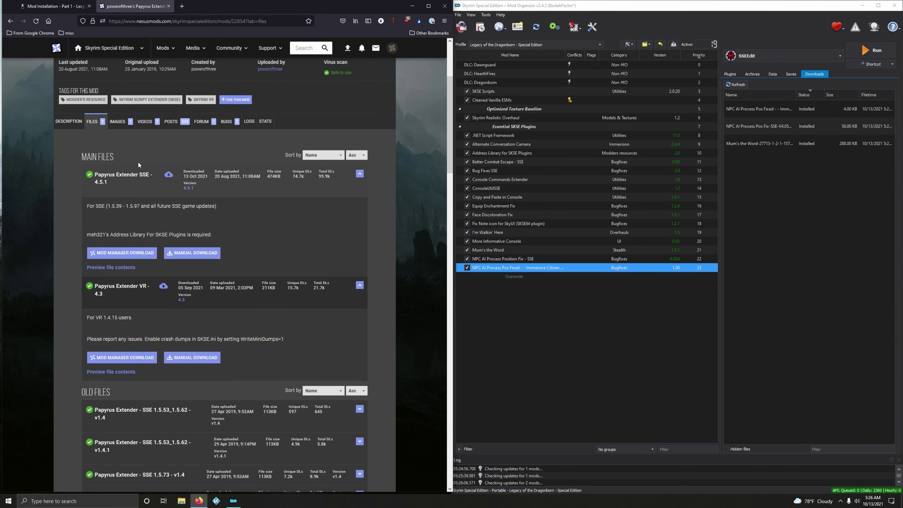
left_click(138, 257)
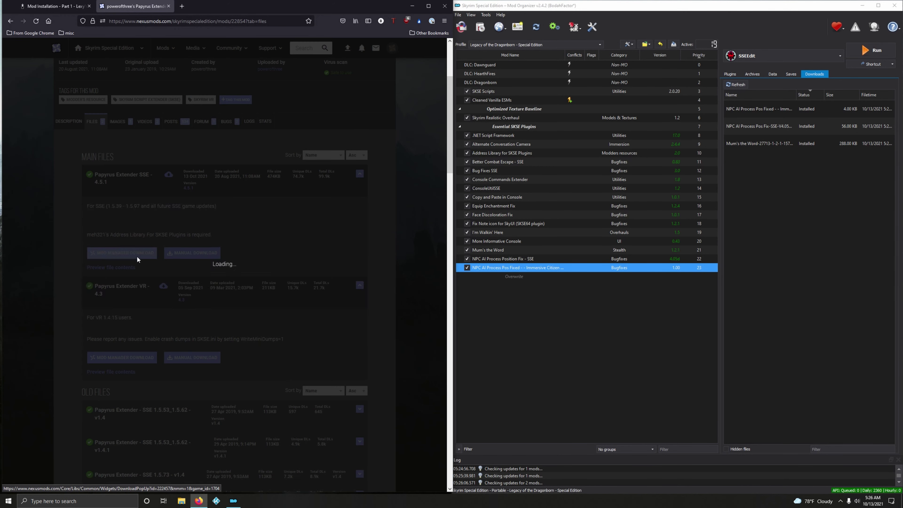
left_click(83, 235)
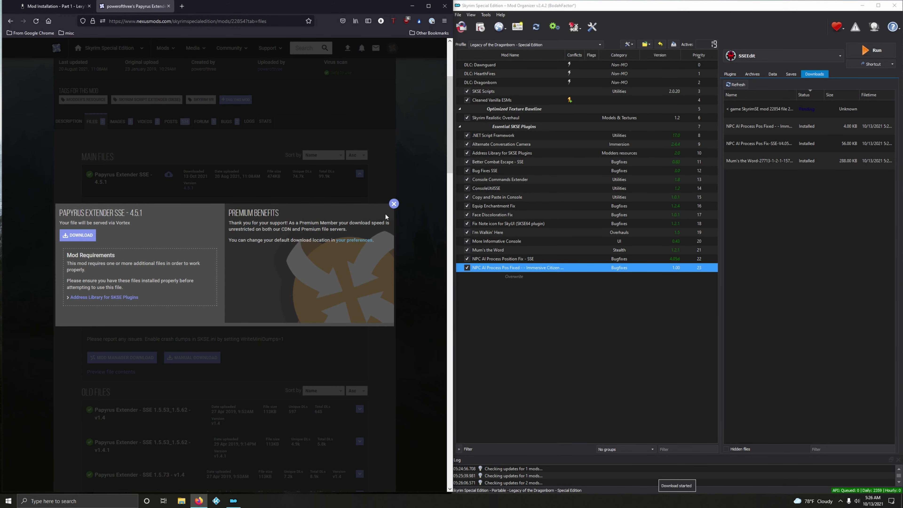
left_click(394, 204)
Install powerofthree's Papyrus Extender under its suggested name, enable it in the mod list, and close its Nexus page
double_click(769, 162)
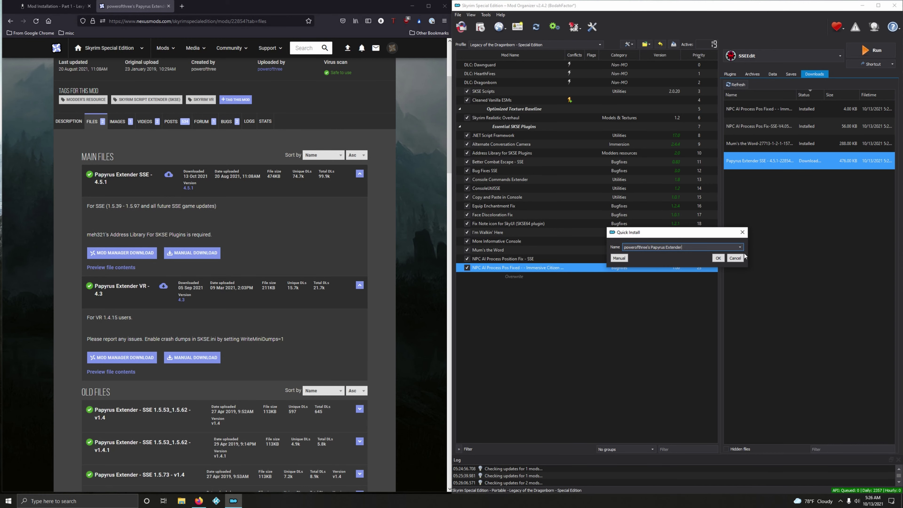
left_click(721, 255)
left_click(467, 277)
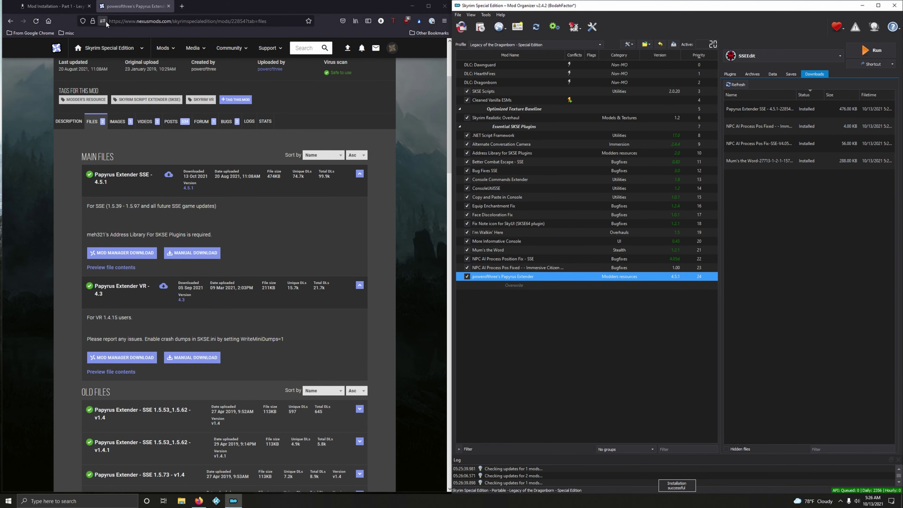
left_click(169, 7)
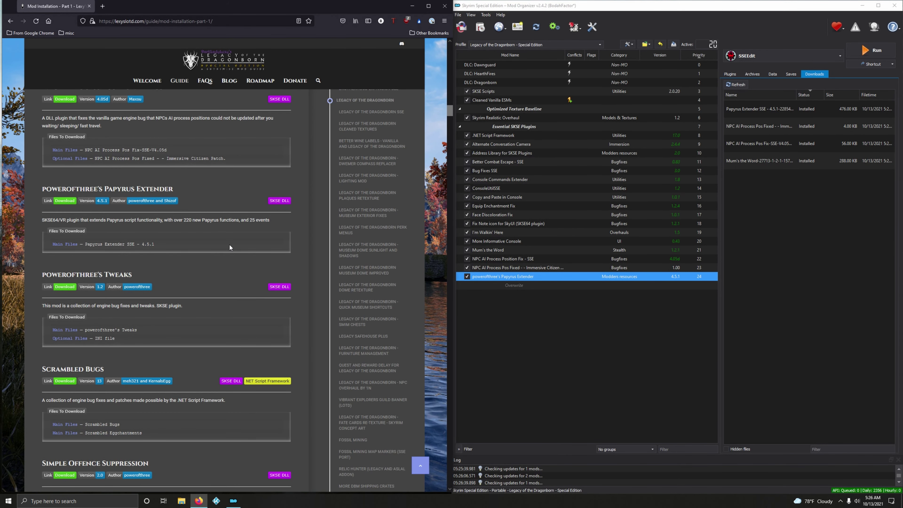
Open the powerofthree's Tweaks page from the guide and download the powerofthree's Tweaks - 1.2 main file to the mod manager
scroll(218, 251, "down", 3)
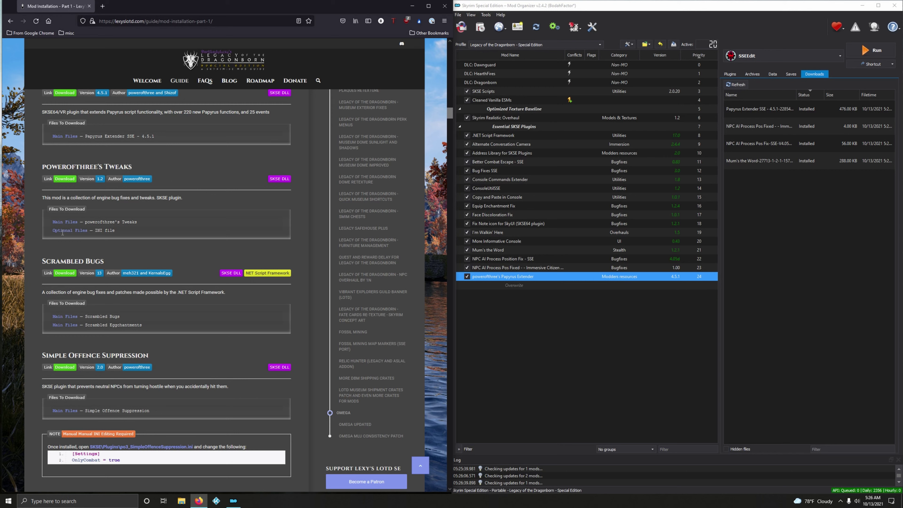
left_click(65, 180)
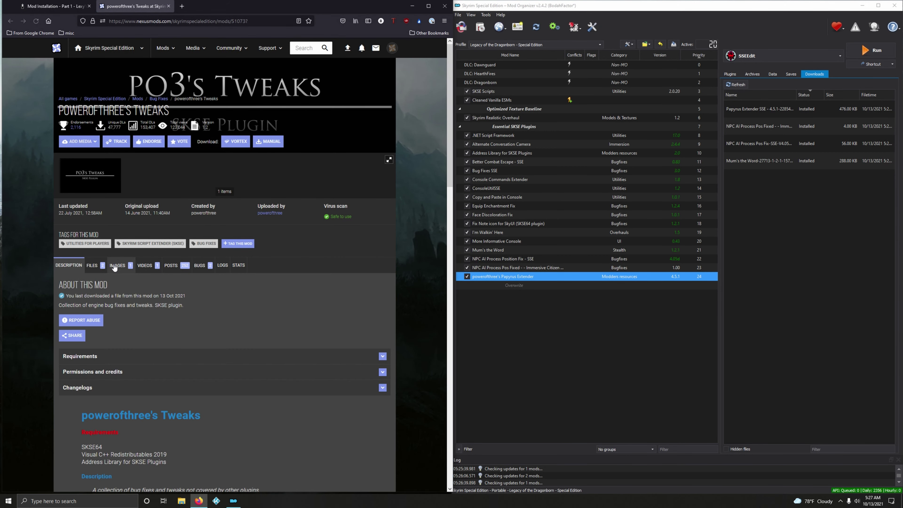
left_click(93, 265)
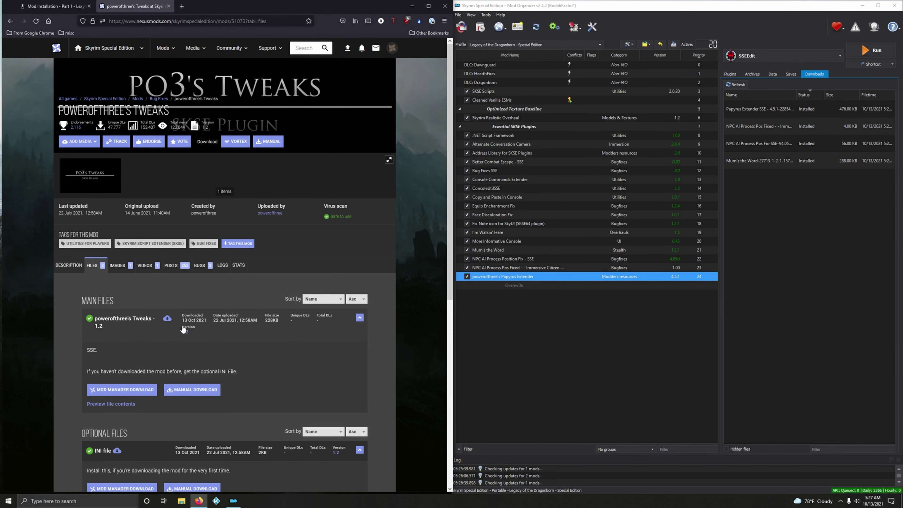
scroll(216, 321, "down", 2)
left_click(140, 282)
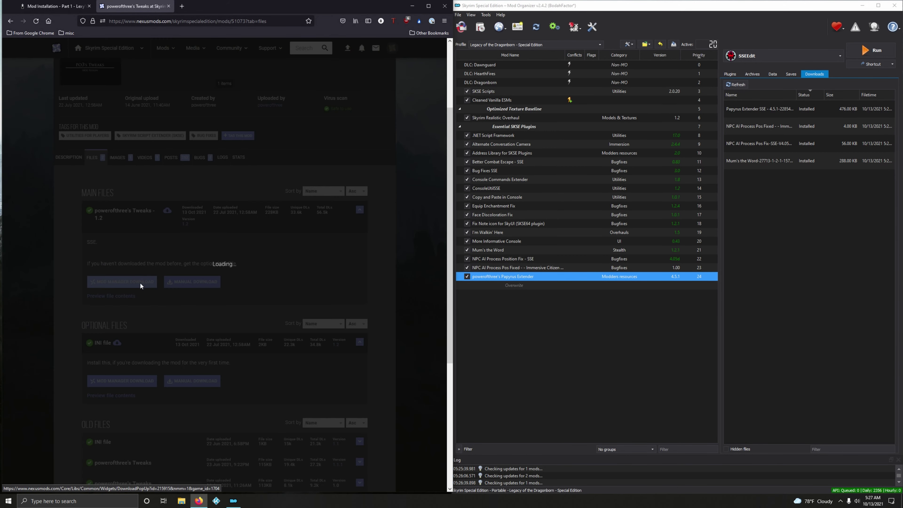
left_click(394, 204)
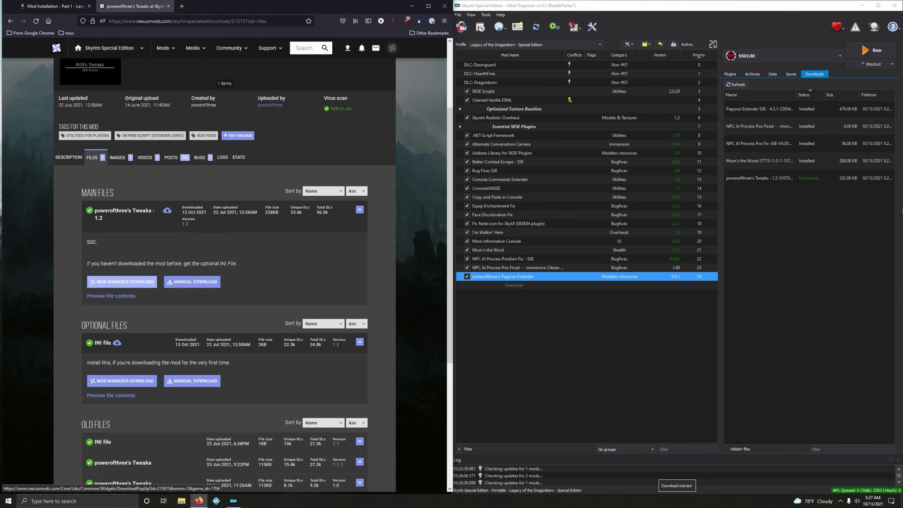
Install the downloaded powerofthree's Tweaks under its suggested name and enable it in the mod list
double_click(740, 178)
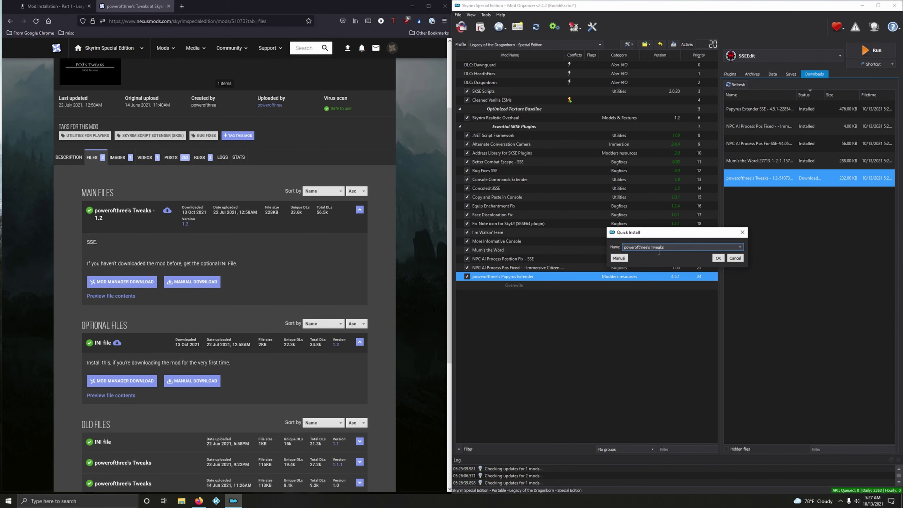
left_click(718, 258)
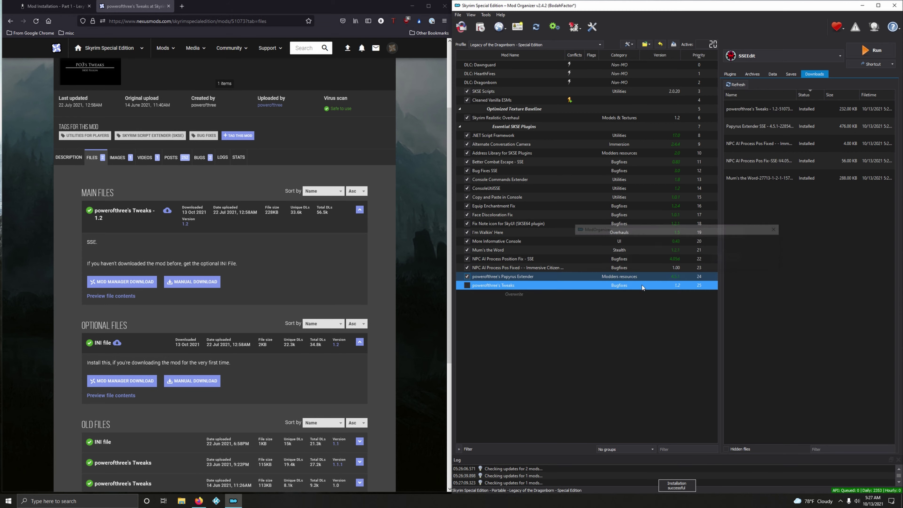
Download the optional INI file for powerofthree's Tweaks to the mod manager and close the download notice
scroll(227, 356, "down", 2)
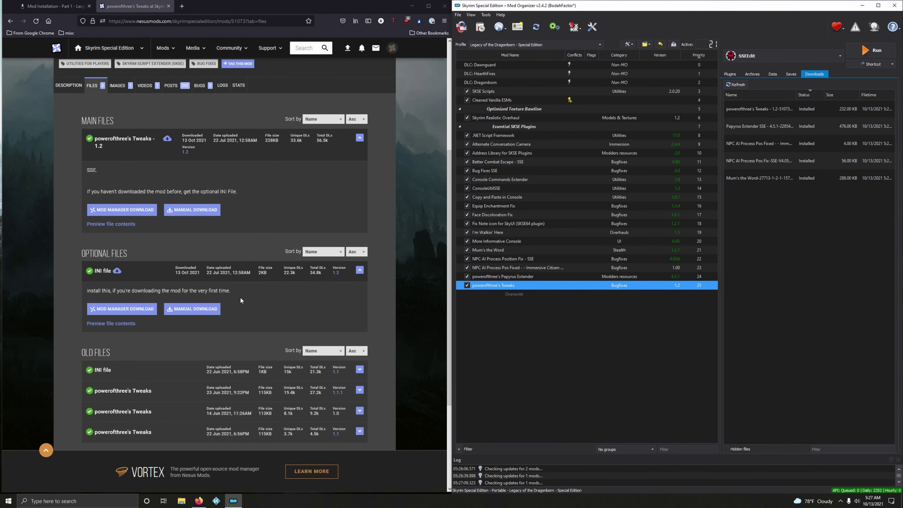
left_click(123, 308)
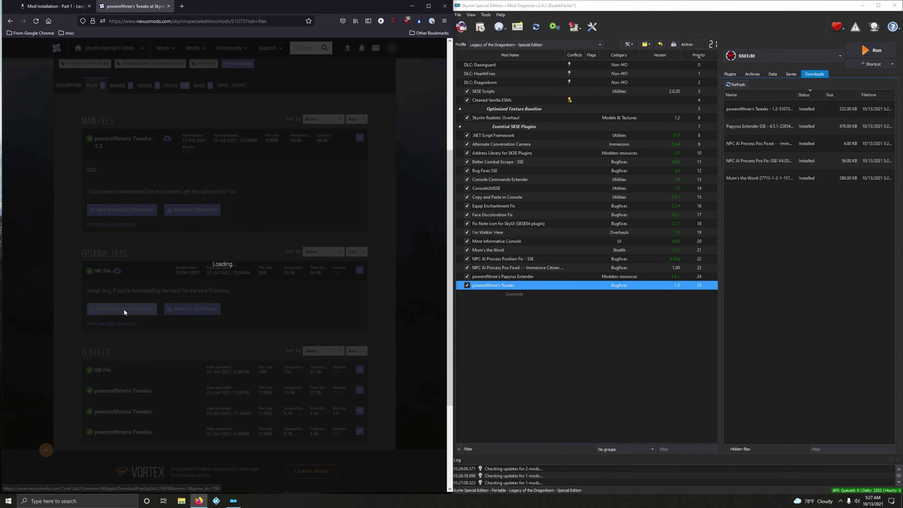
left_click(78, 236)
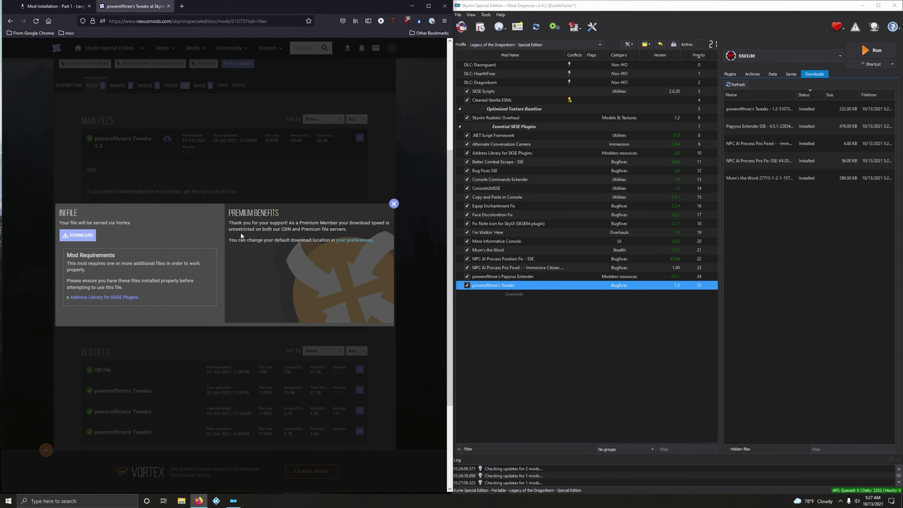
left_click(394, 203)
Install the INI file as "powerofthree's Tweaks INI File", enable it in the mod list, and close its Nexus page
double_click(764, 196)
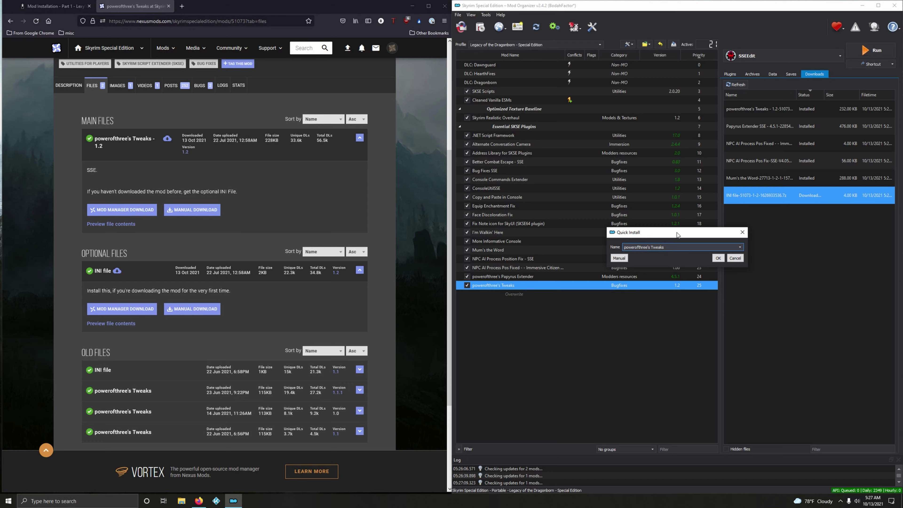
left_click_drag(681, 233, 524, 315)
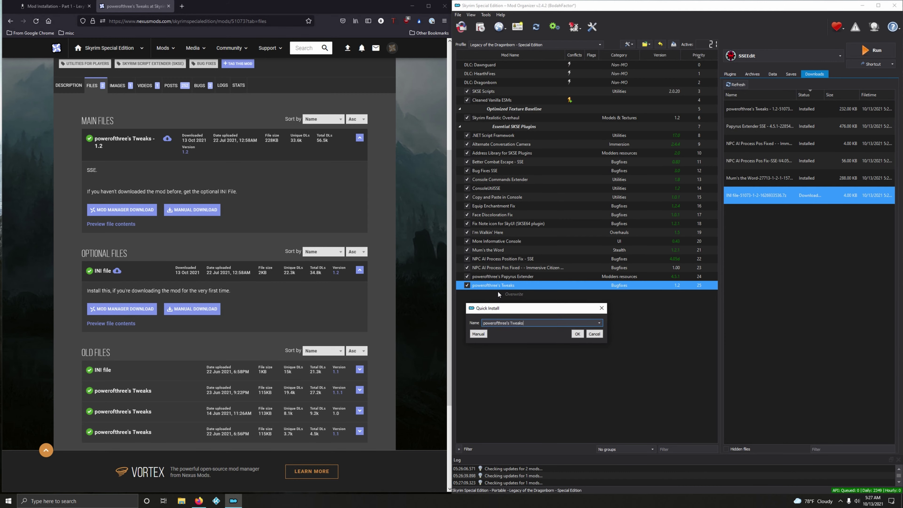
left_click(600, 323)
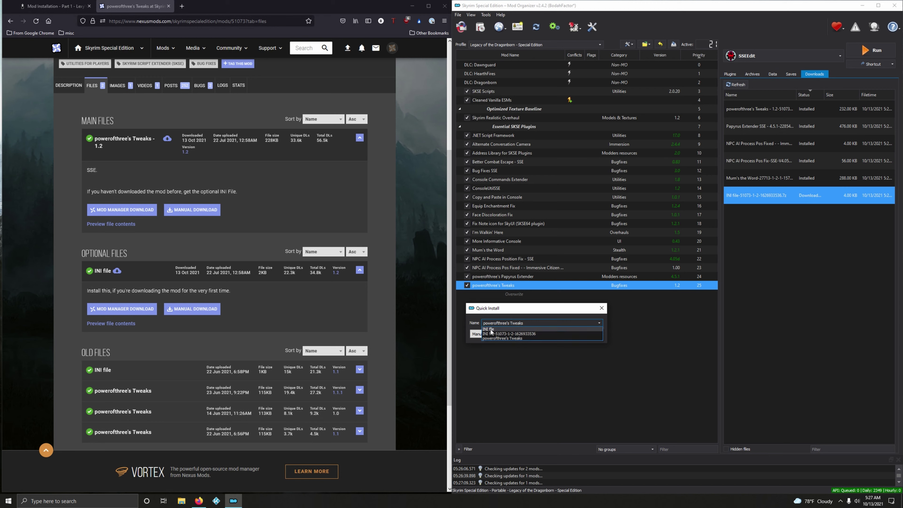
left_click(524, 323)
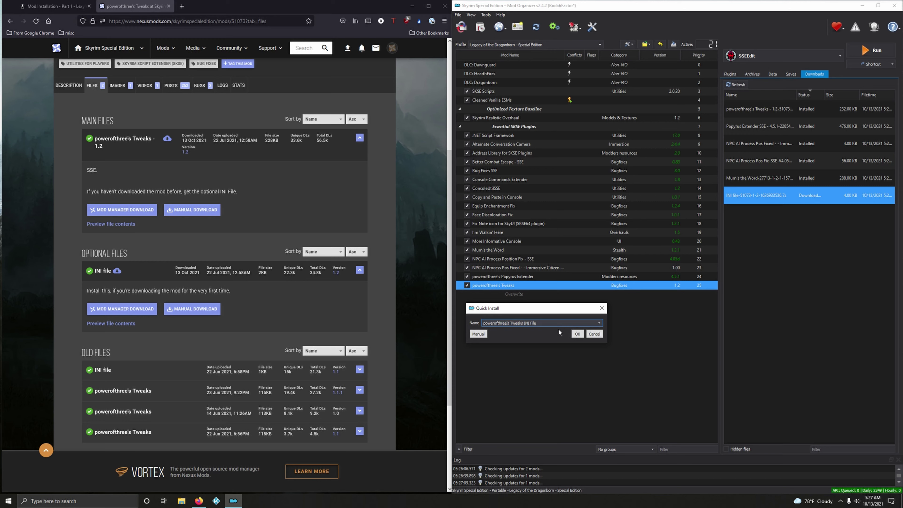
left_click(578, 334)
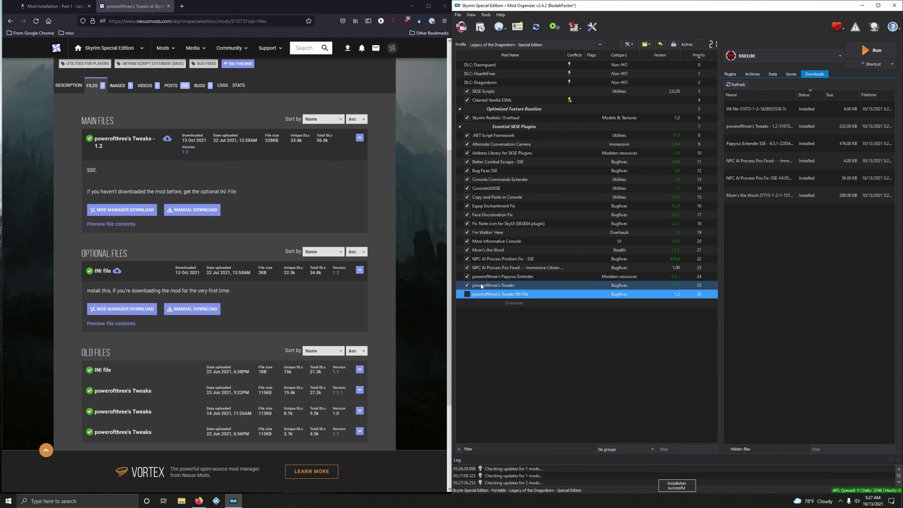
left_click(467, 294)
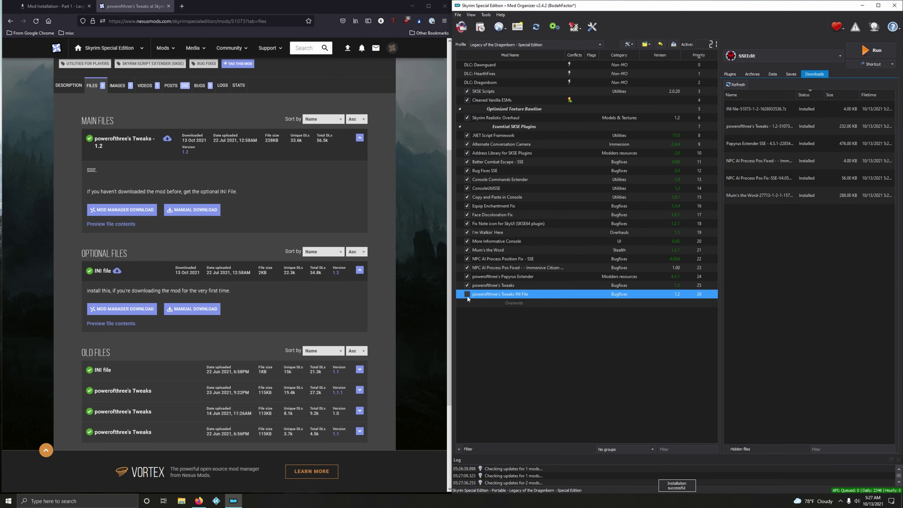
left_click(169, 6)
Open the Scrambled Bugs page from the guide and download the Scrambled Bugs main file to the mod manager
mouse_move(180, 81)
scroll(195, 202, "down", 1)
scroll(195, 201, "down", 1)
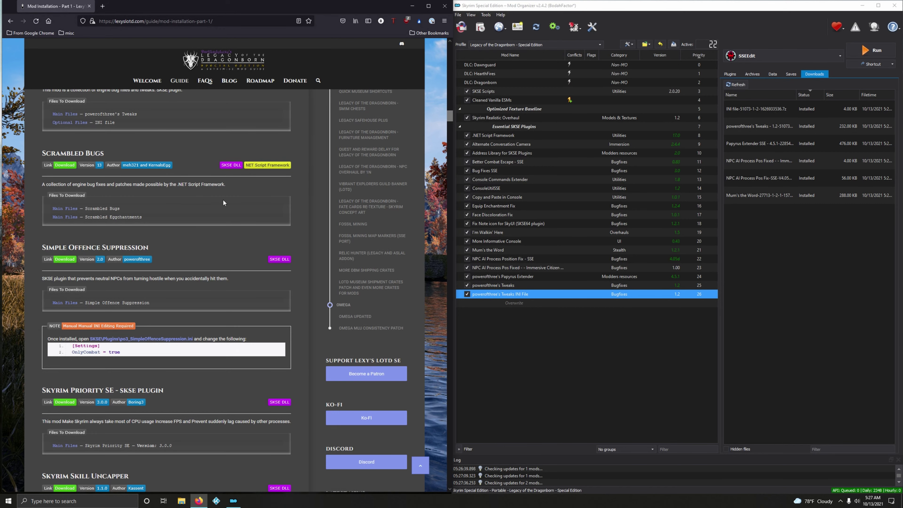
left_click(63, 165)
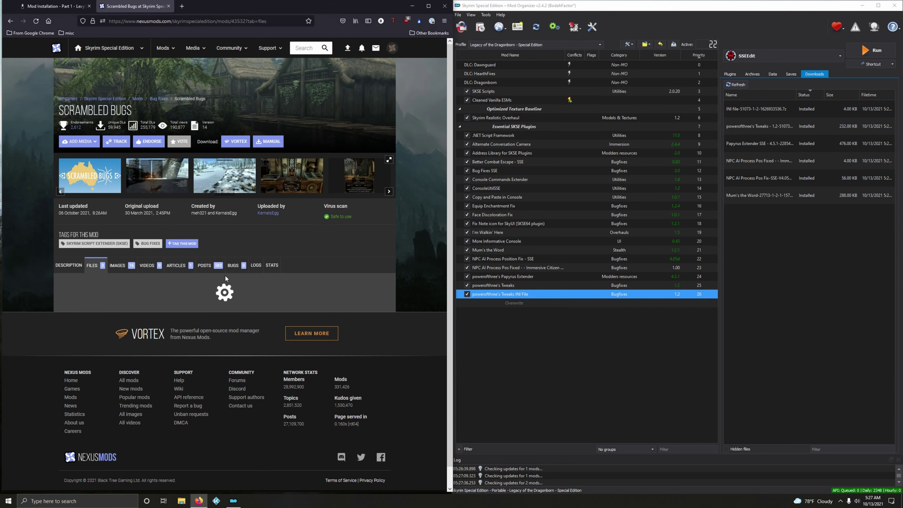
scroll(225, 278, "down", 3)
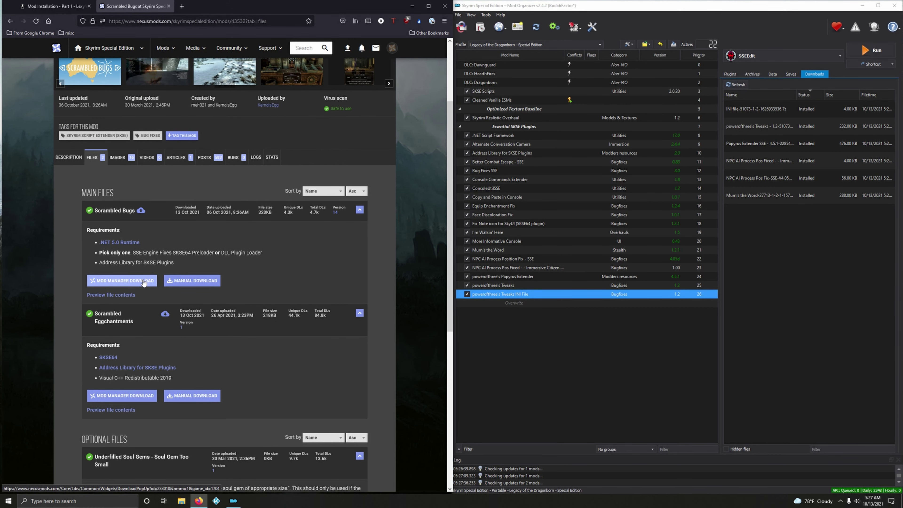
left_click(122, 281)
left_click(78, 229)
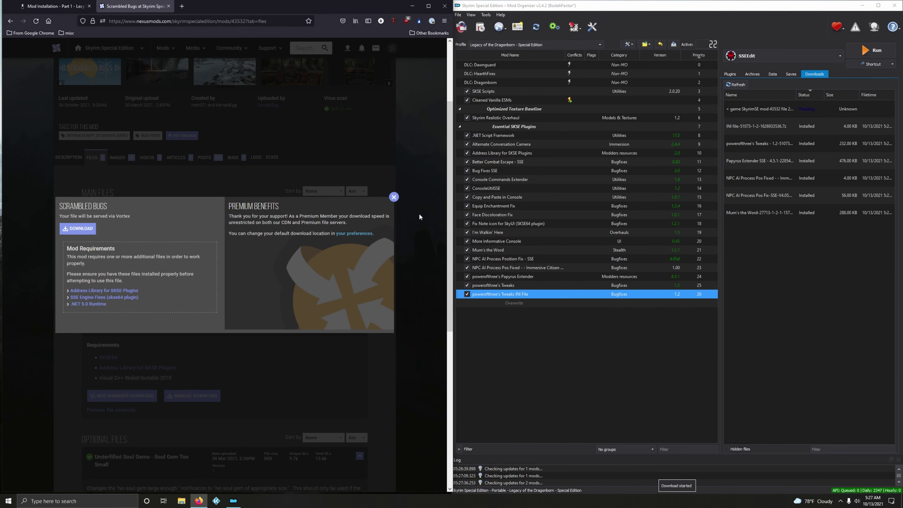
left_click(394, 196)
Install Scrambled Bugs under its suggested name and enable it in the mod list
double_click(751, 213)
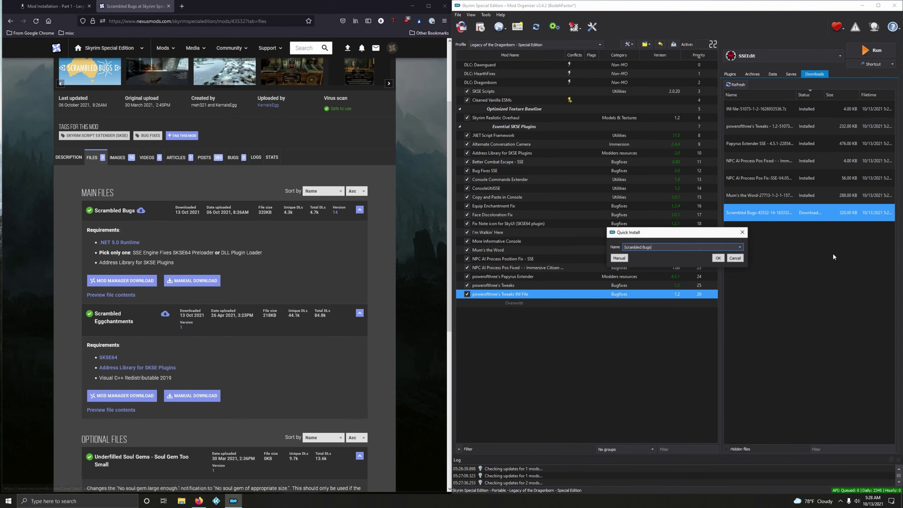
left_click(718, 258)
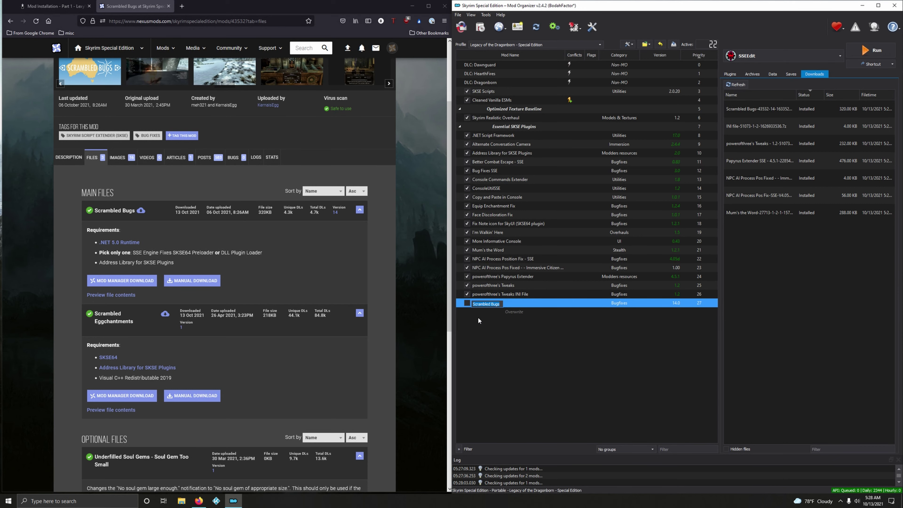
left_click(467, 303)
Download the Scrambled Eggchantments main file from the Scrambled Bugs page to the mod manager
left_click(310, 357)
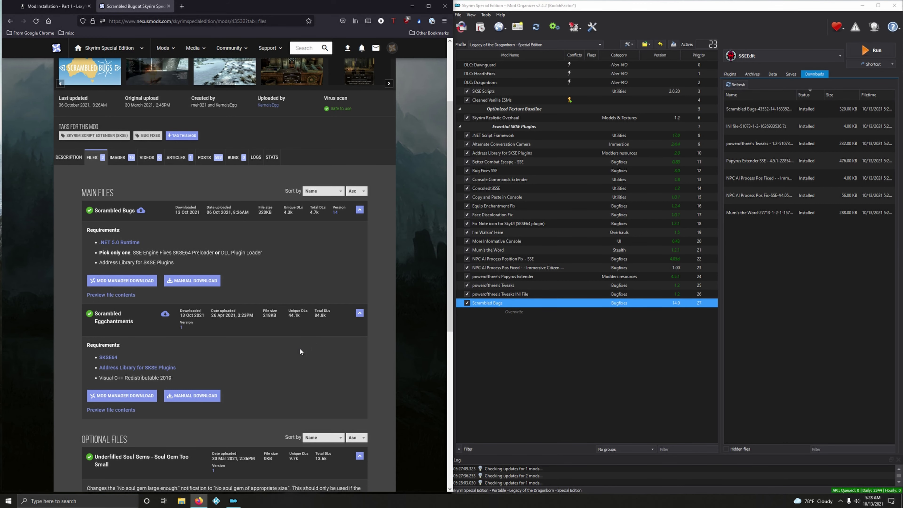
scroll(292, 352, "down", 2)
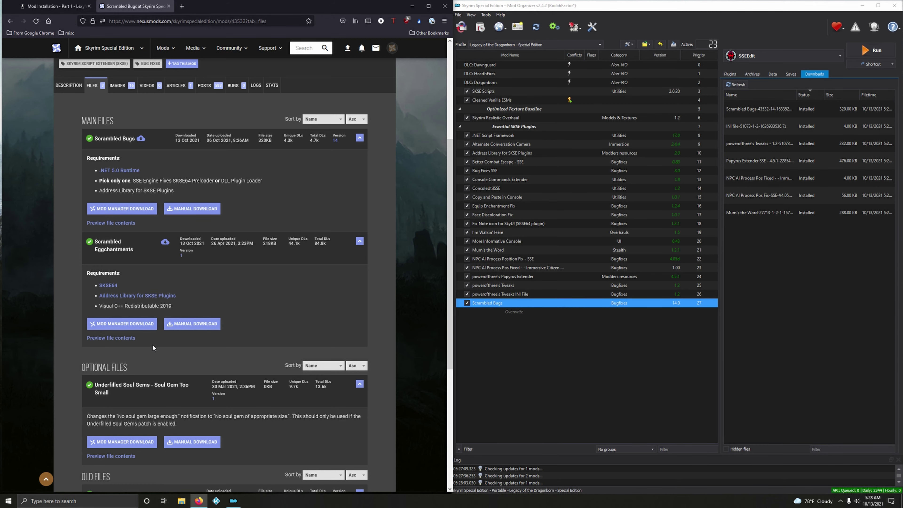
left_click(148, 324)
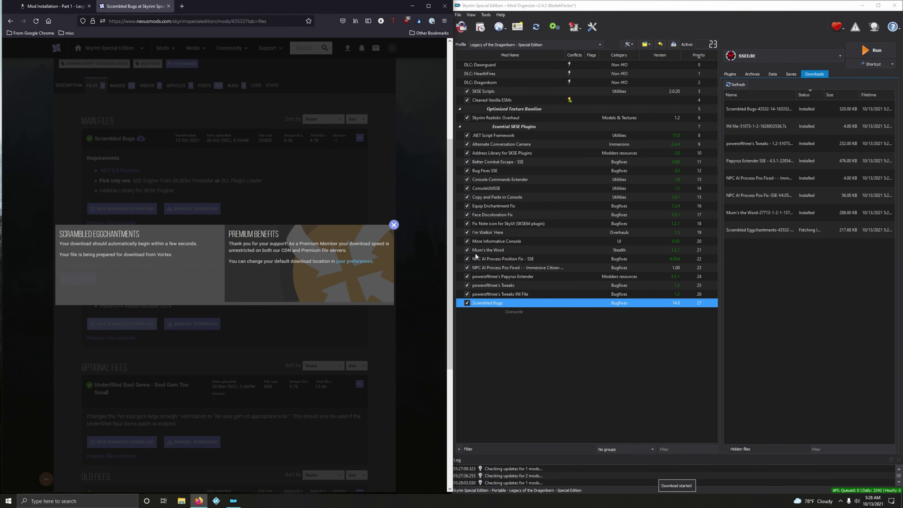
Install the second Scrambled Bugs file as "Scrambled Eggchantments", enable it in the mod list, and close the Nexus page
double_click(736, 231)
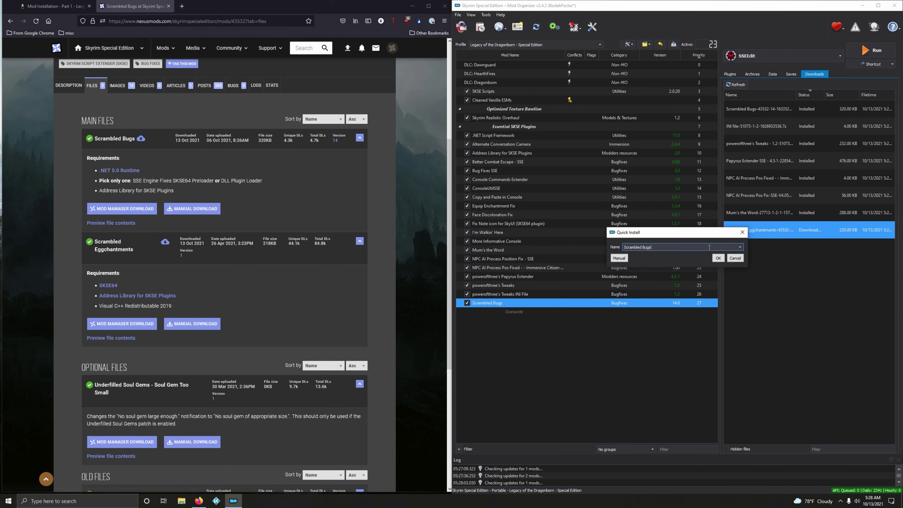
left_click_drag(673, 237, 520, 326)
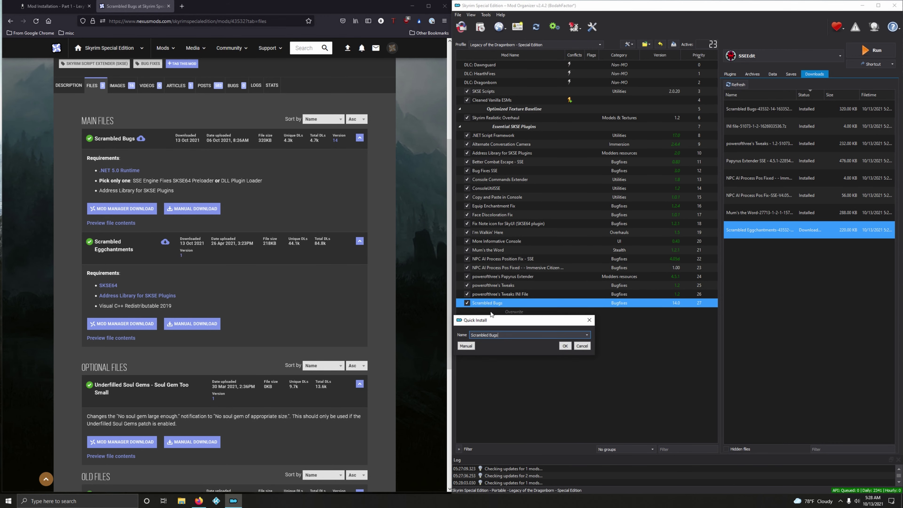
left_click(586, 335)
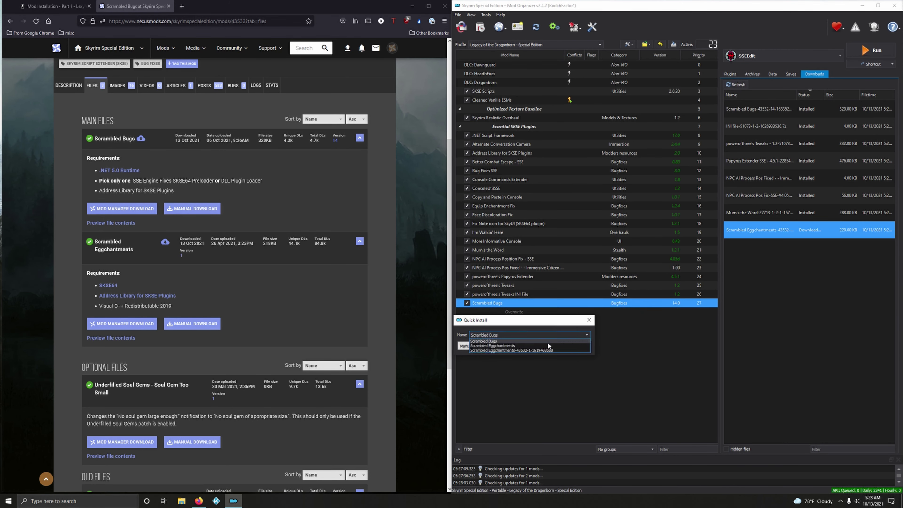
left_click(505, 346)
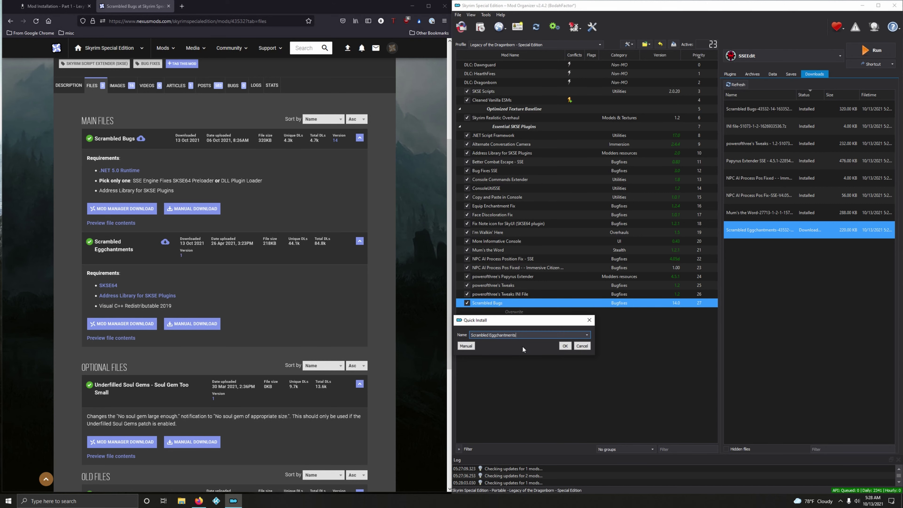
left_click(565, 347)
left_click(468, 312)
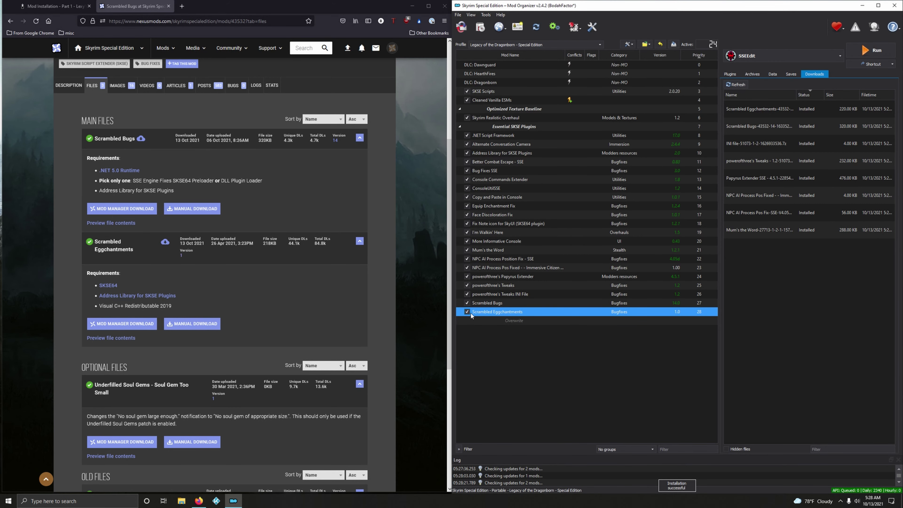
left_click(168, 6)
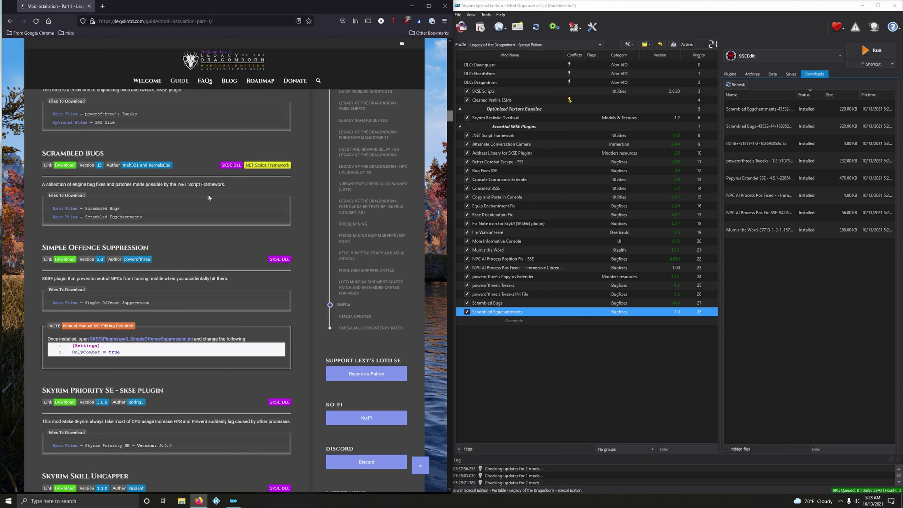
scroll(220, 196, "down", 3)
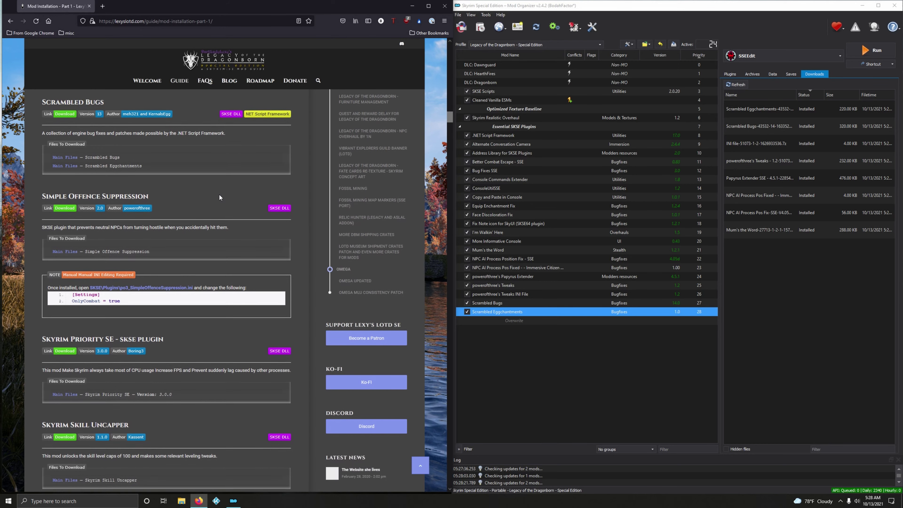